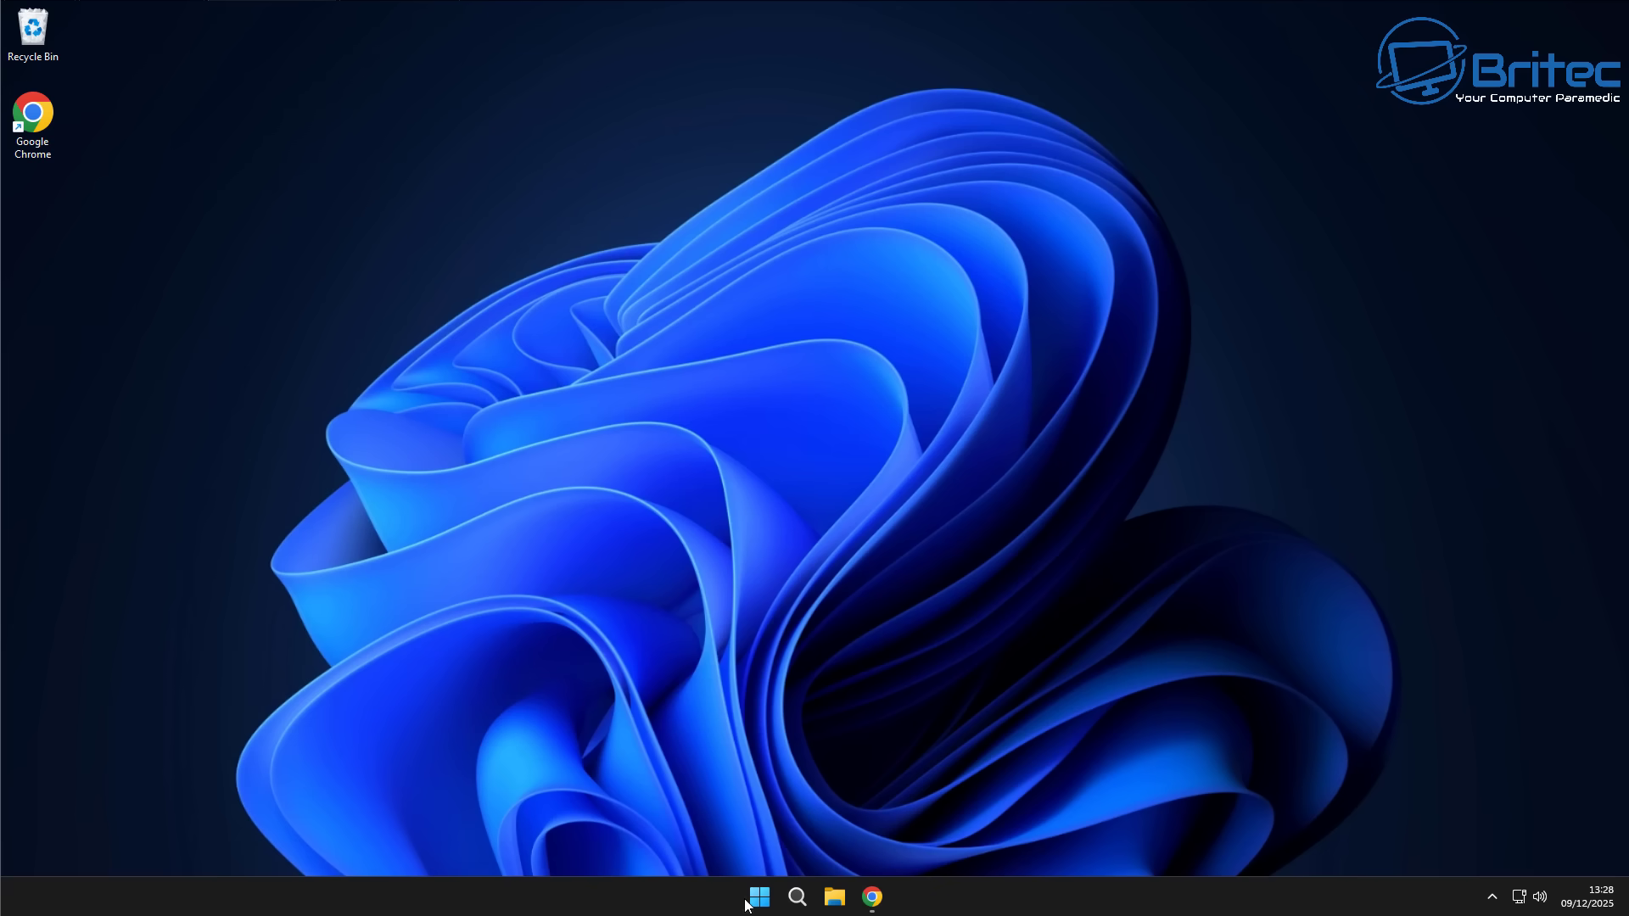
Step: Open and close the Start menu, then bring up Chrome showing the windhawk.net home page
{"action": "left_click", "coordinate": [746, 902]}
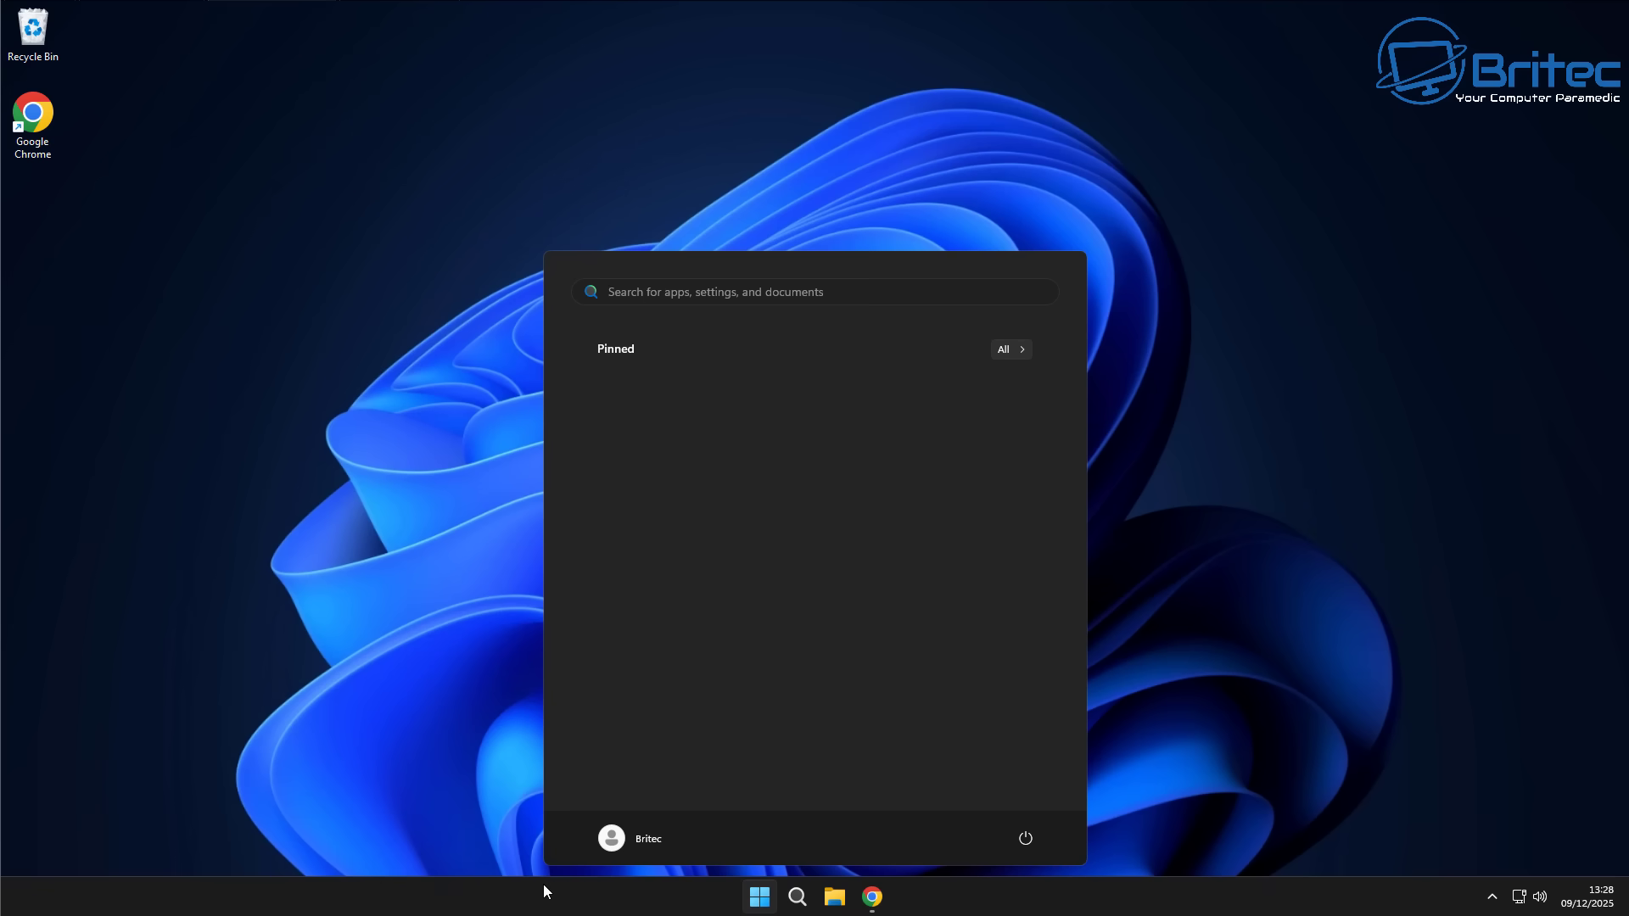
{"action": "left_click", "coordinate": [599, 897]}
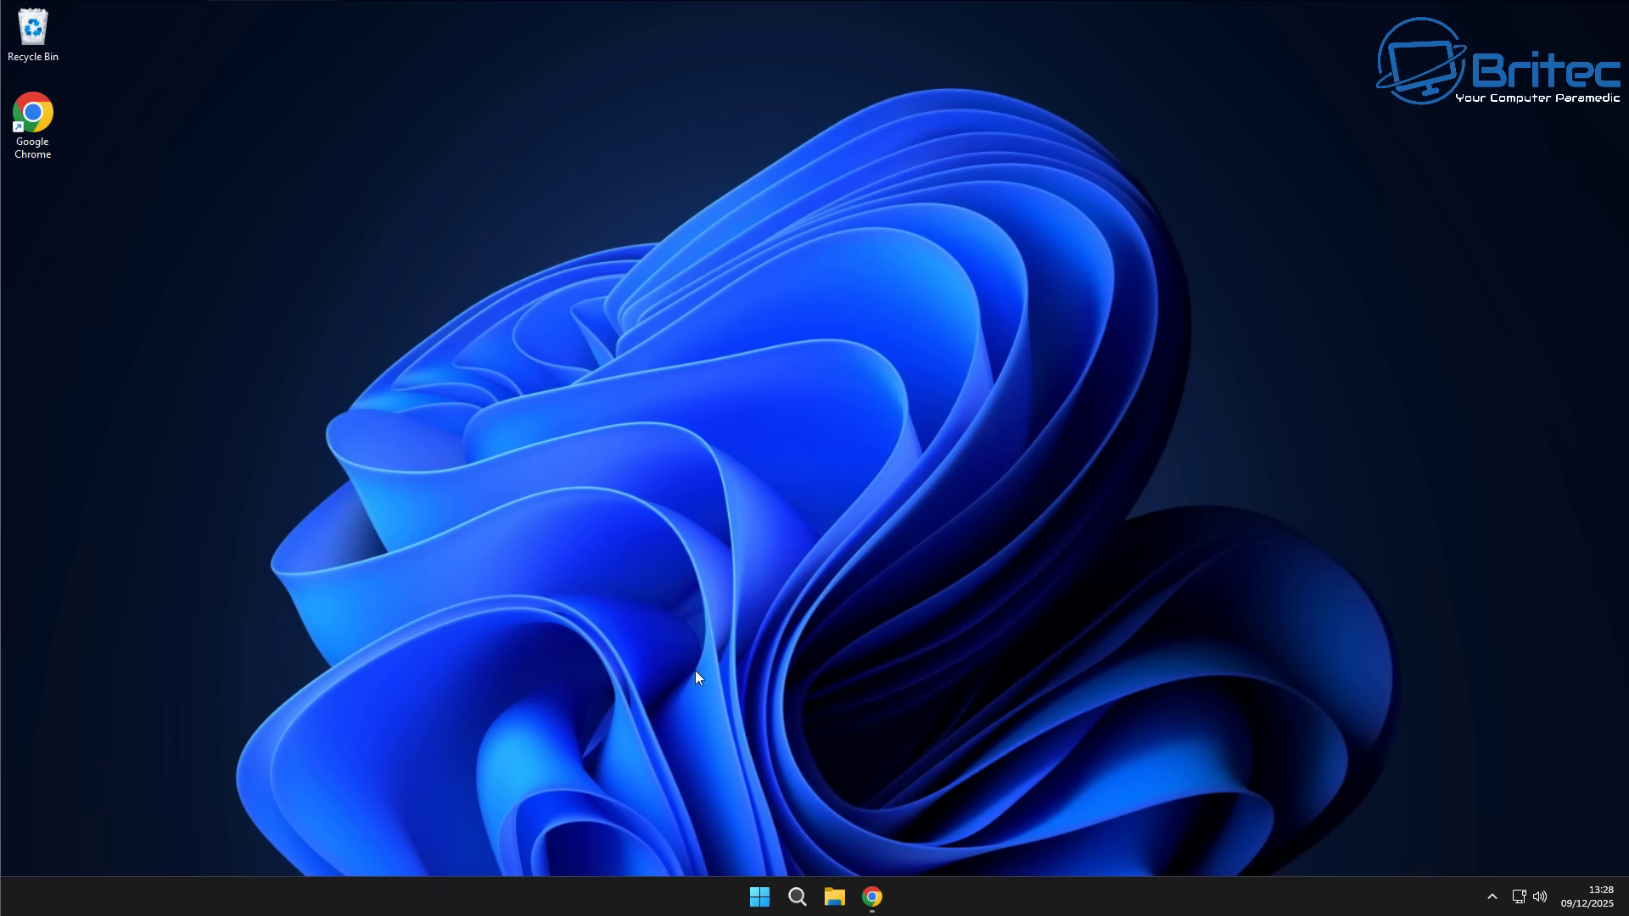
{"action": "left_click", "coordinate": [872, 897]}
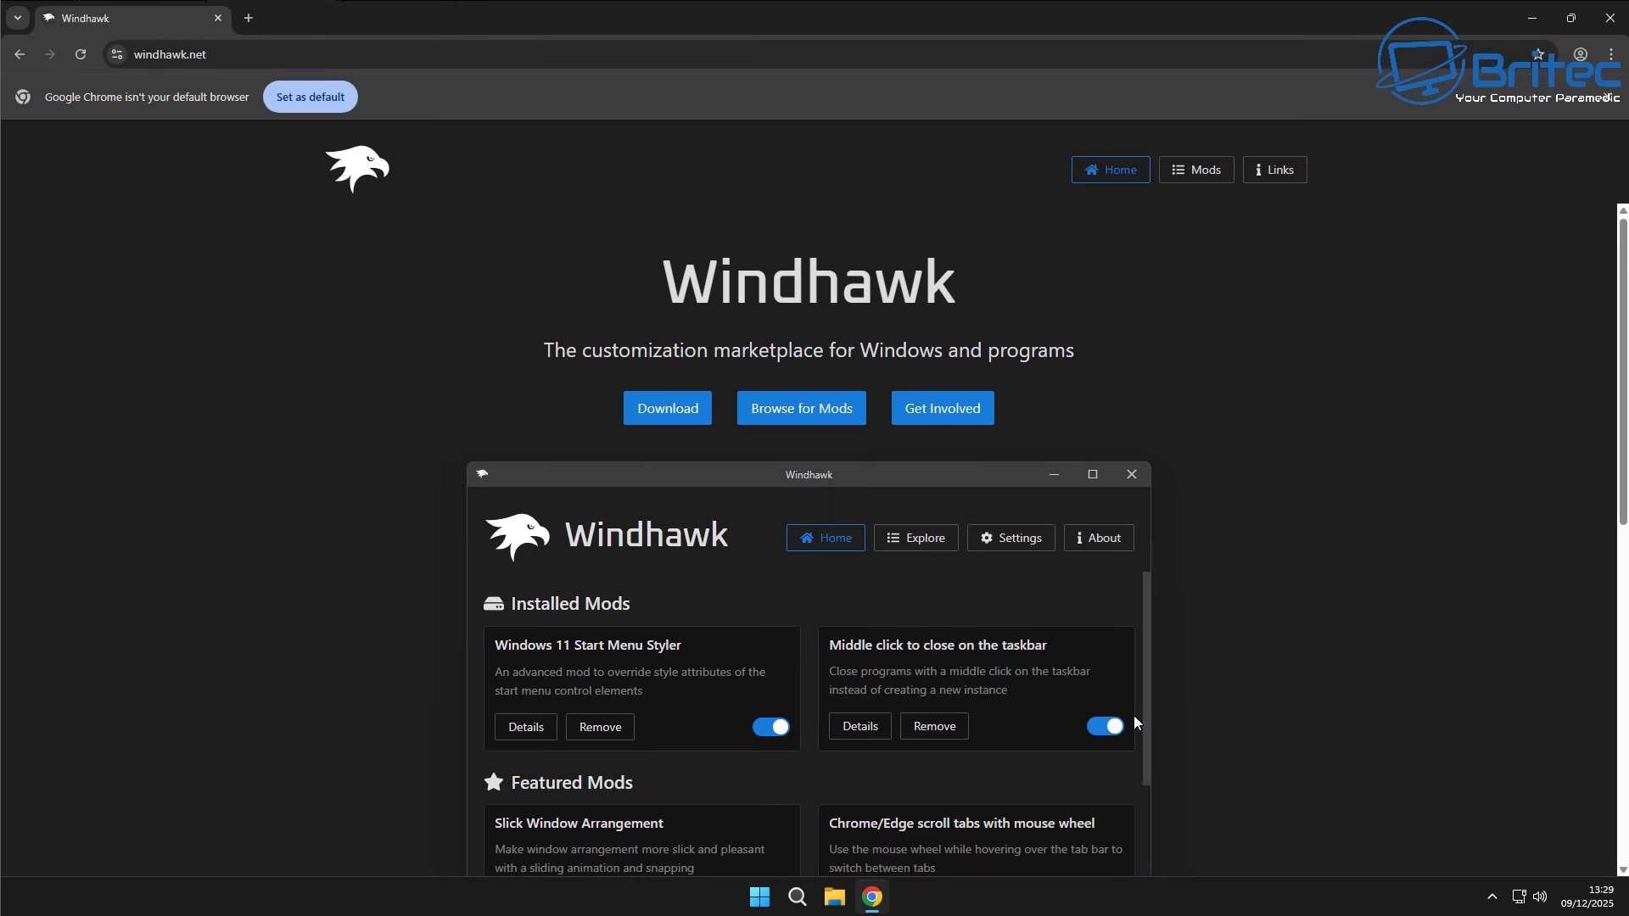
Step: Scroll down windhawk.net to the app preview and download the Windhawk setup file
{"action": "middle_click", "coordinate": [1463, 297]}
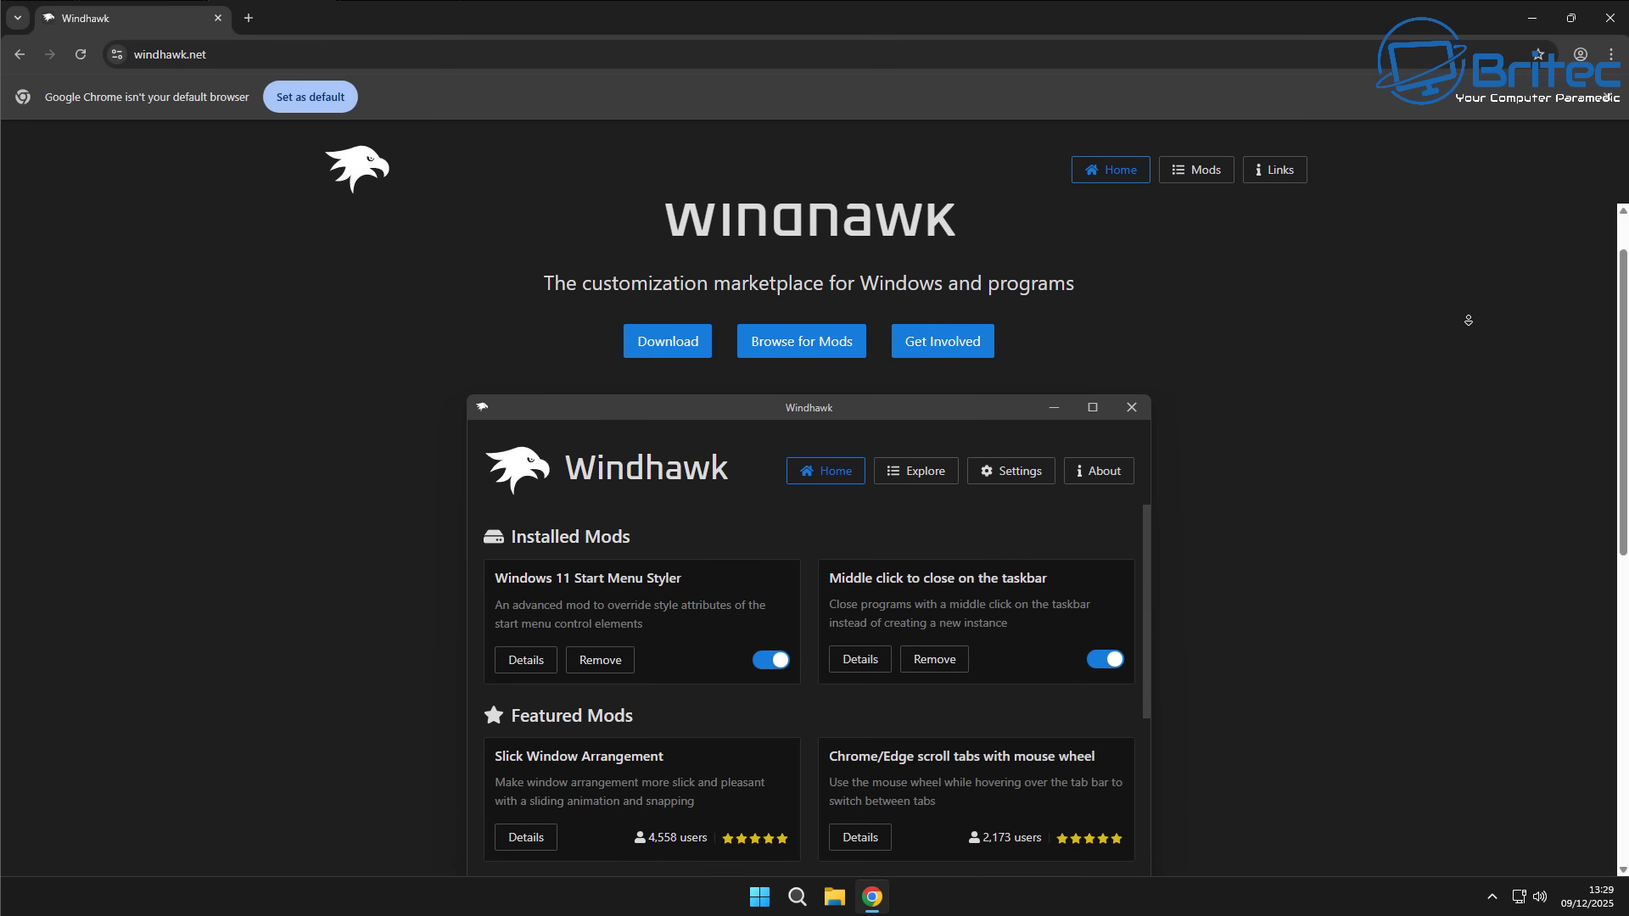
{"action": "middle_click", "coordinate": [1470, 325]}
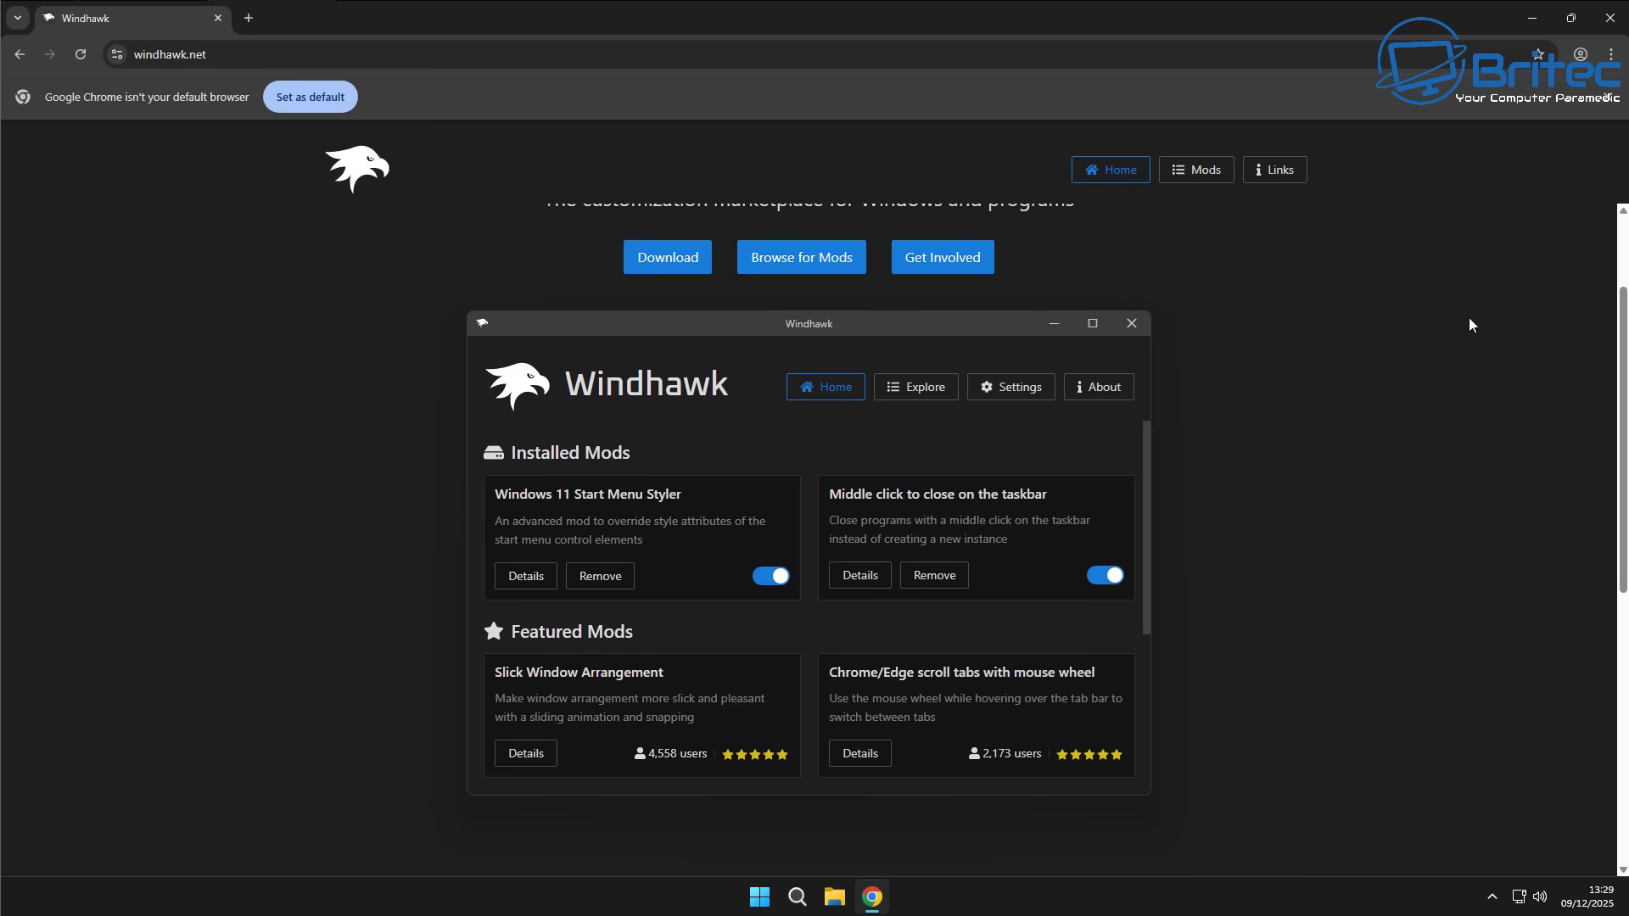
{"action": "left_click", "coordinate": [665, 256]}
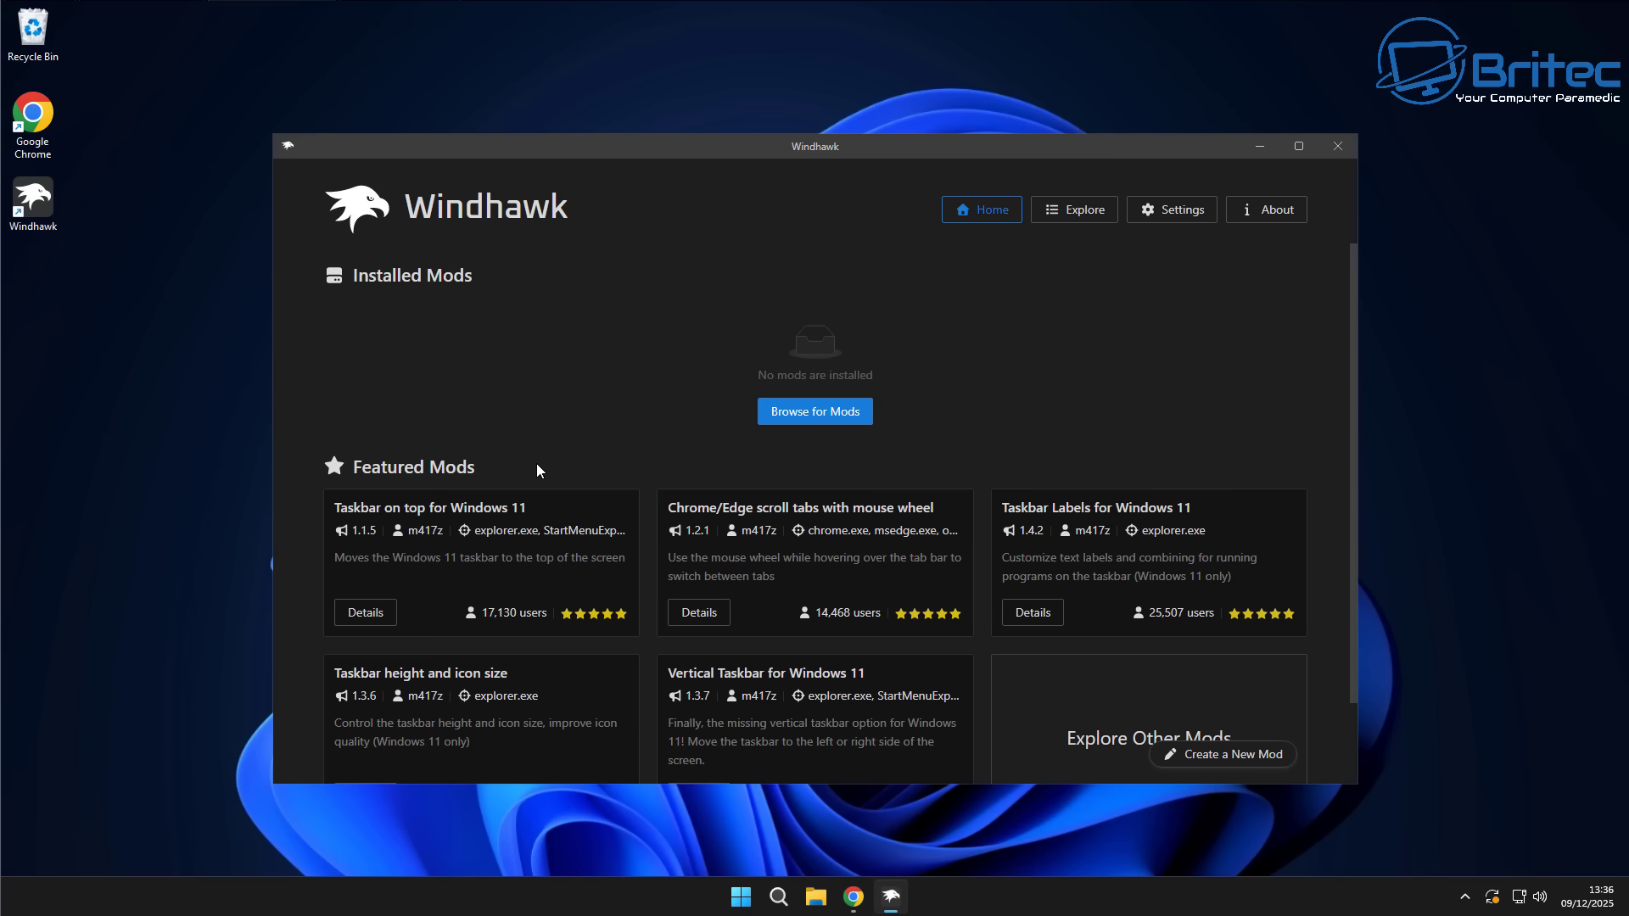
Step: Open the Explore catalogue and look over mod cards like the Windows 11 Taskbar Styler
{"action": "left_click", "coordinate": [810, 413]}
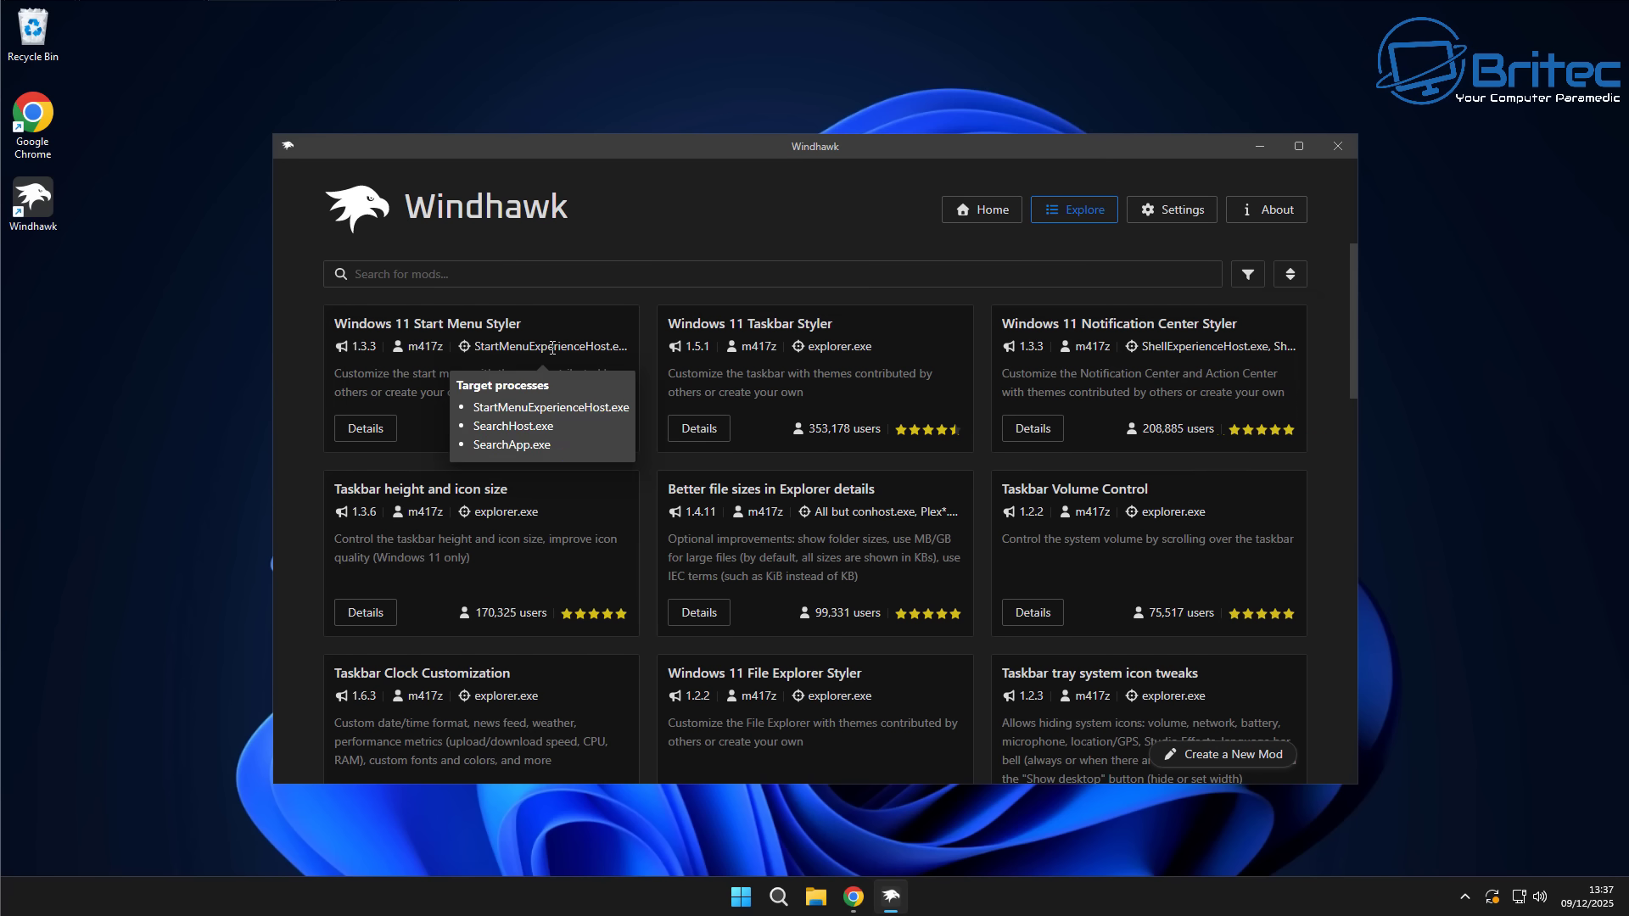
{"action": "mouse_move", "coordinate": [768, 368]}
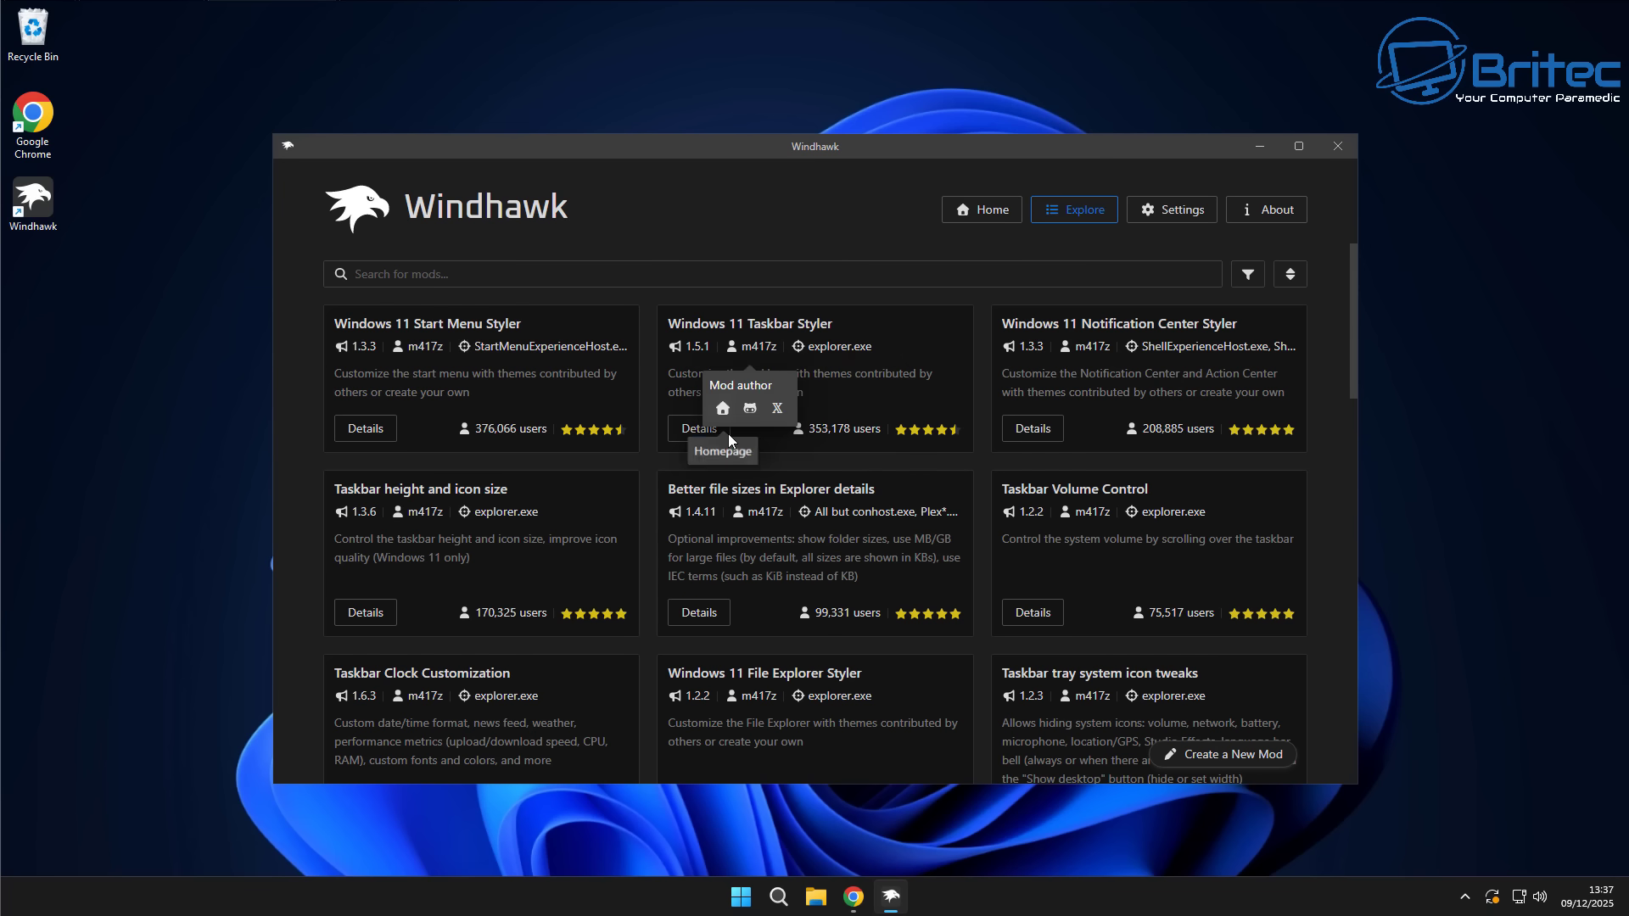
Step: Install Windows 11 Taskbar Styler 1.5.1 from its details page, accepting the risk warning
{"action": "left_click", "coordinate": [692, 427]}
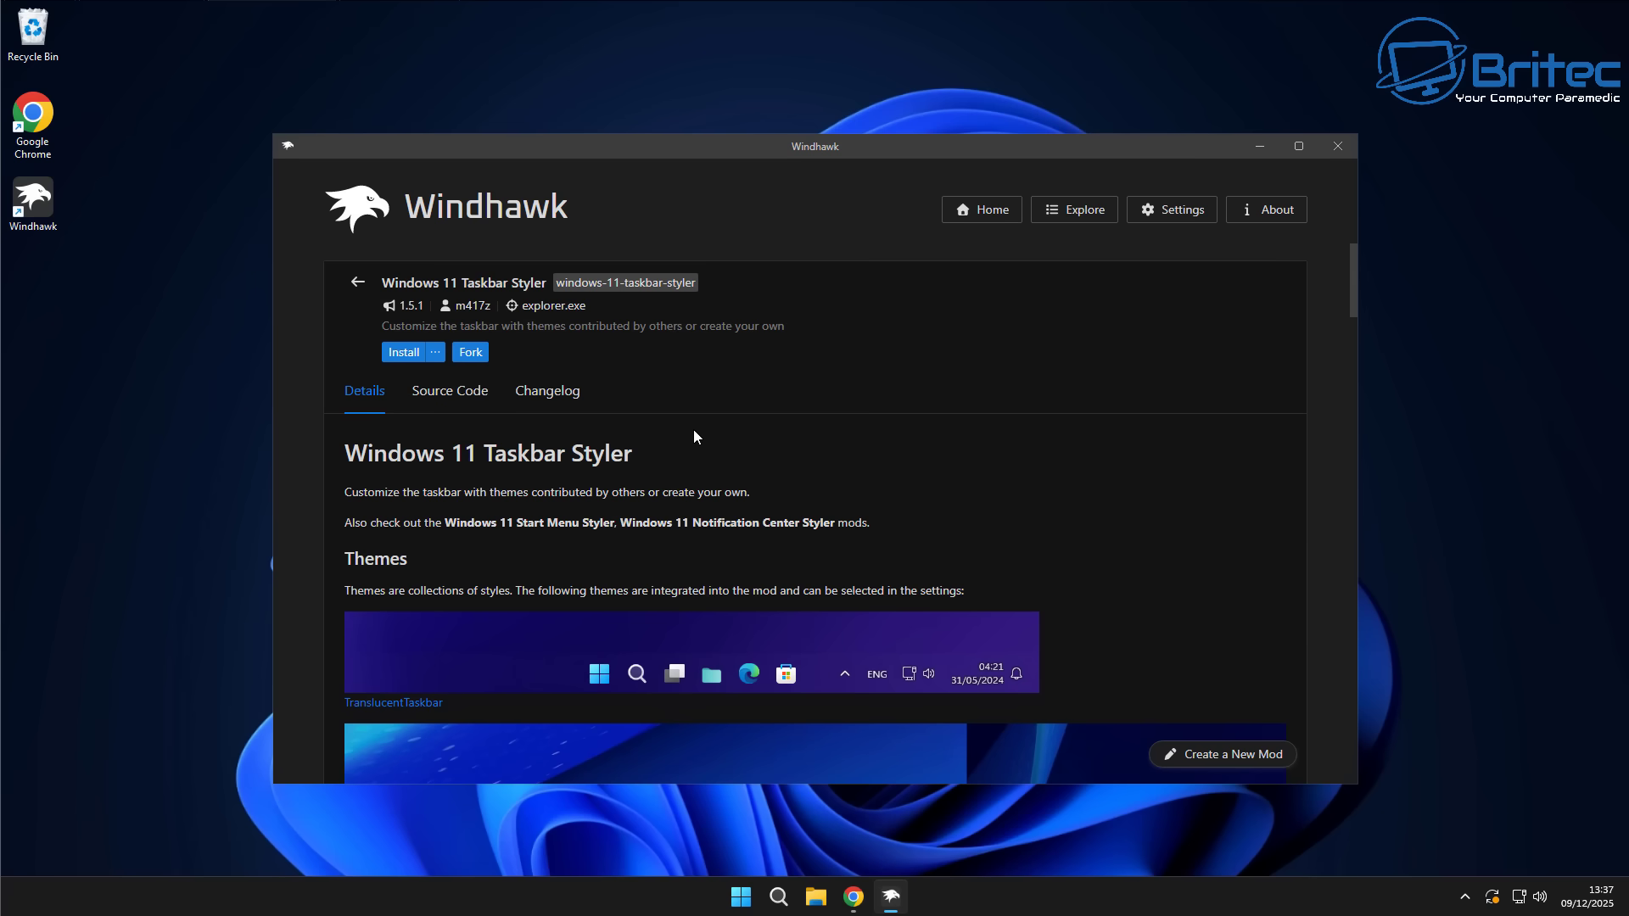
{"action": "left_click", "coordinate": [403, 353]}
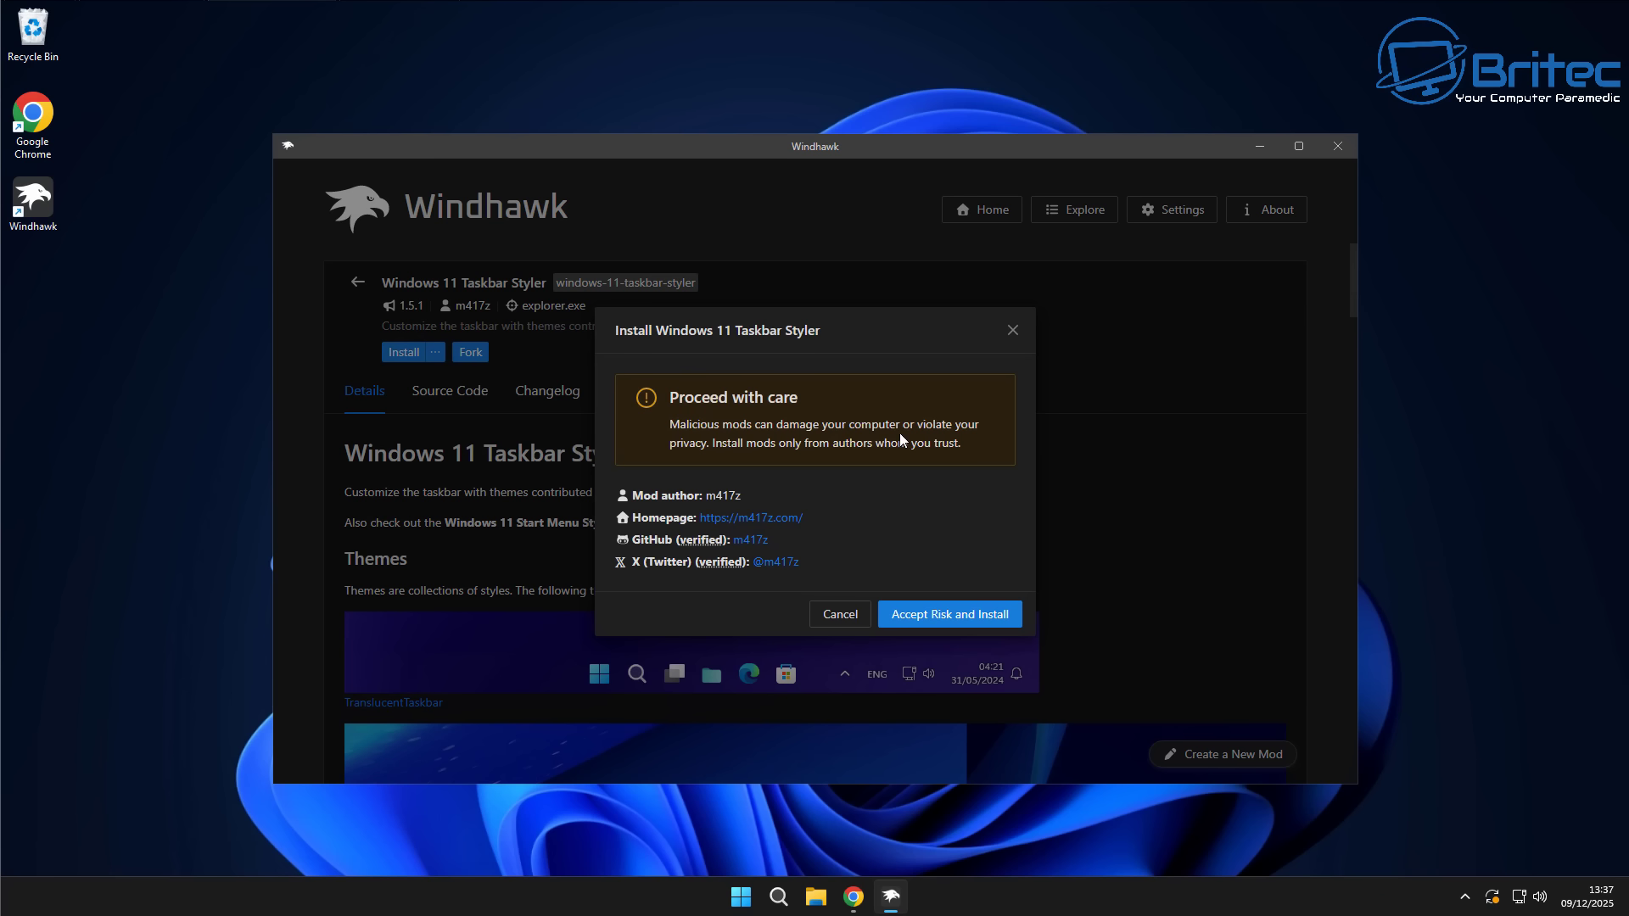
{"action": "left_click", "coordinate": [973, 626]}
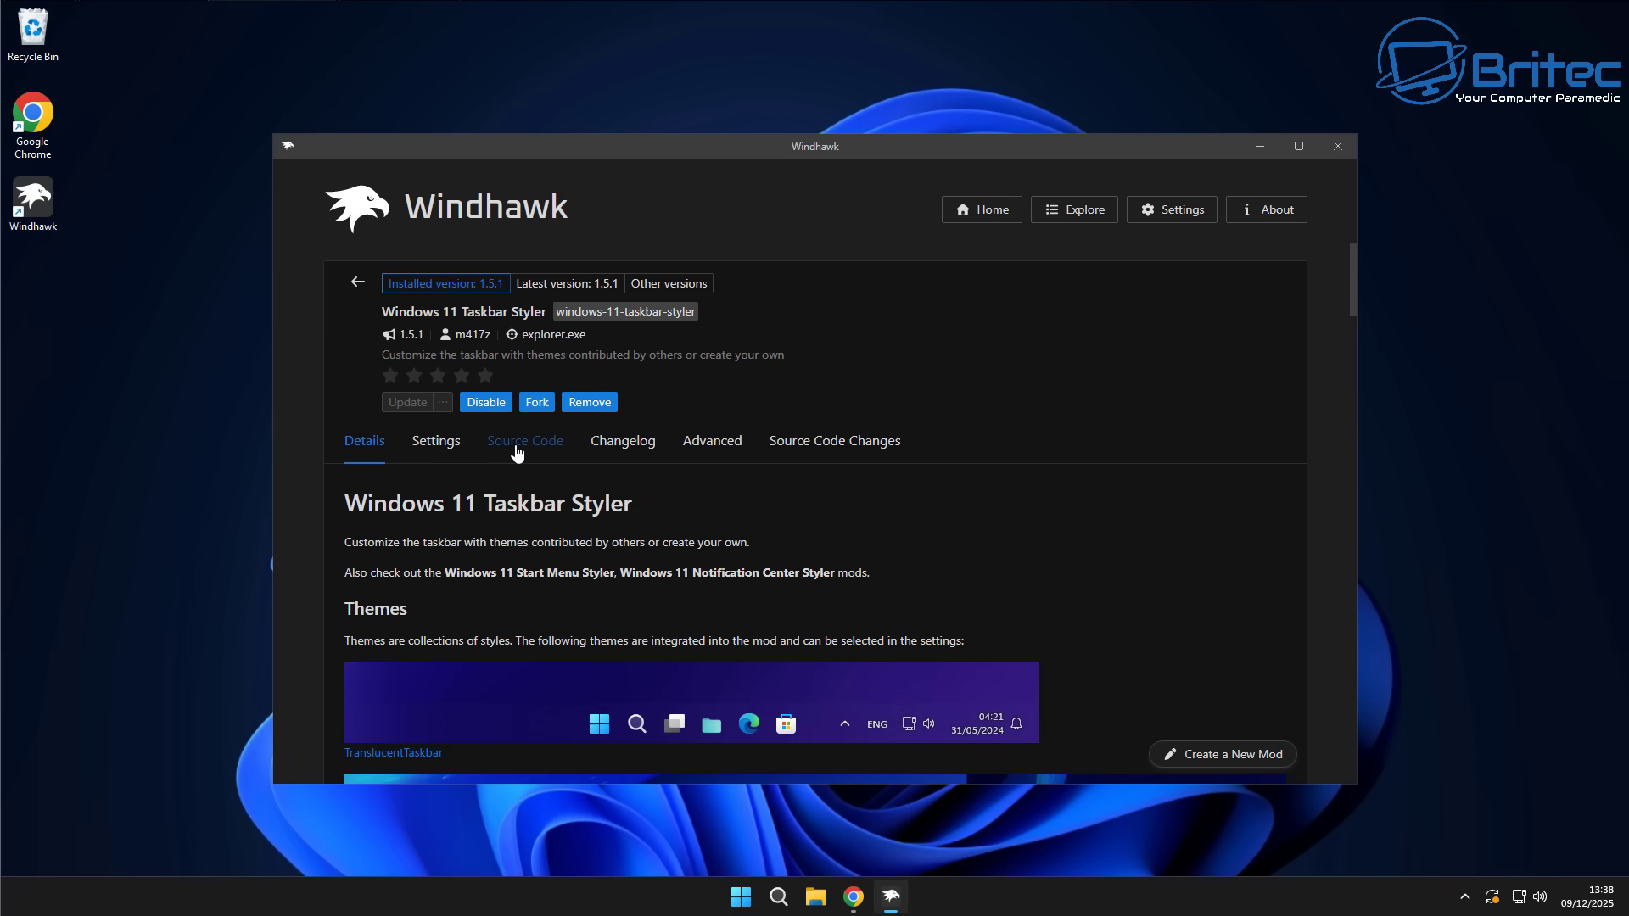
Step: Scroll through the Taskbar Styler's source code, then view its settings with theme None
{"action": "left_click", "coordinate": [518, 448]}
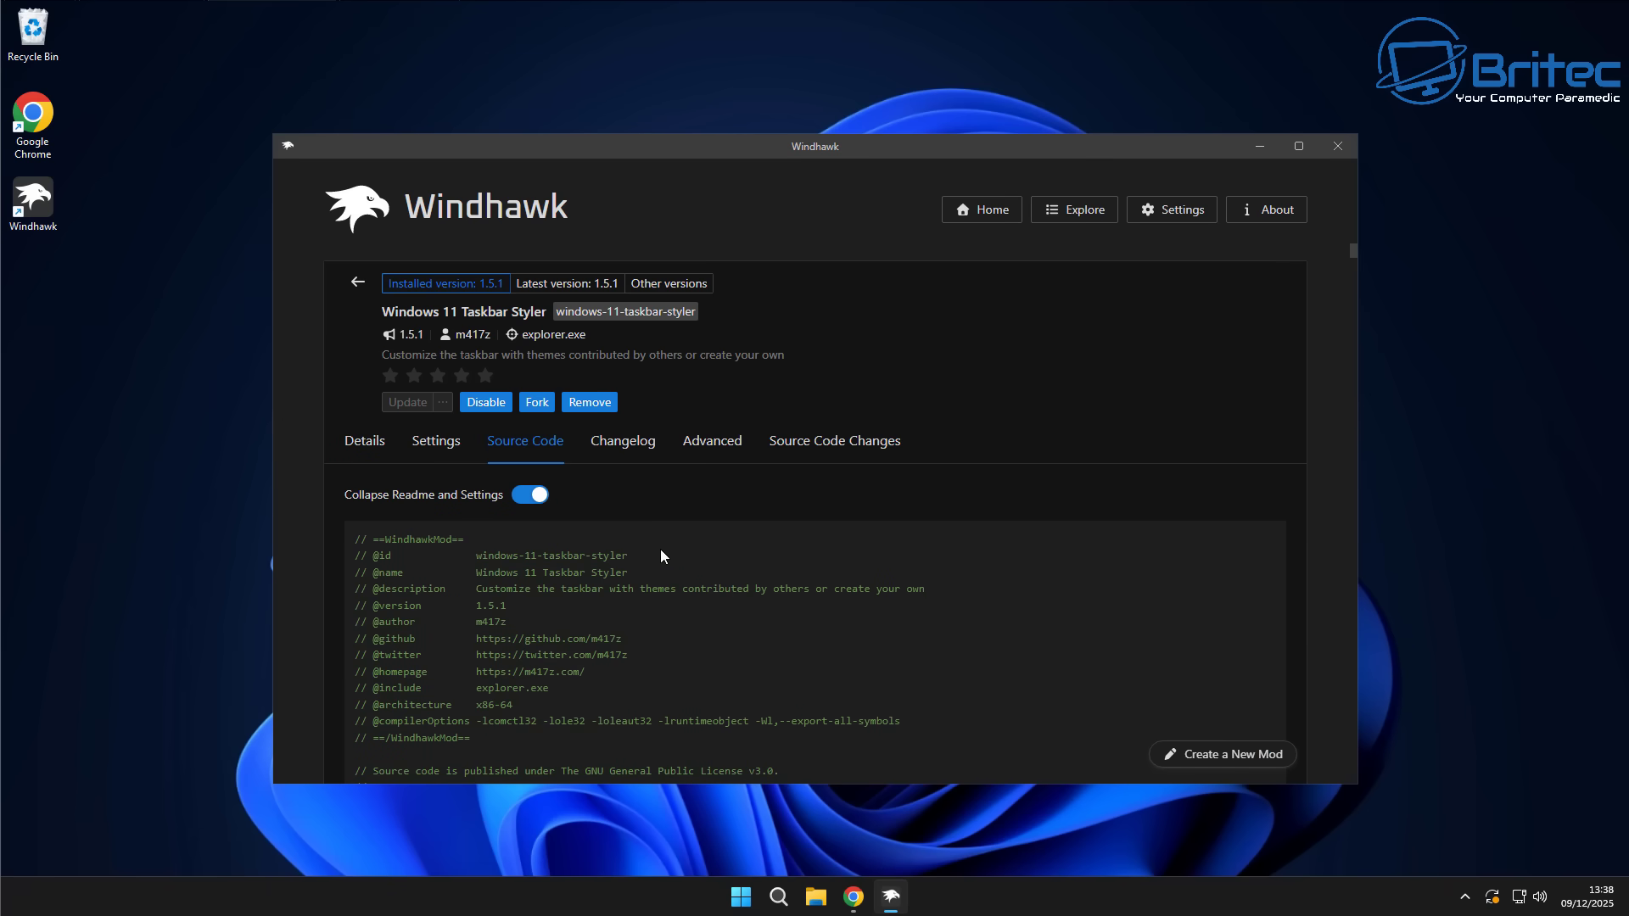
{"action": "scroll", "coordinate": [685, 573], "scroll_direction": "down", "scroll_amount": 5}
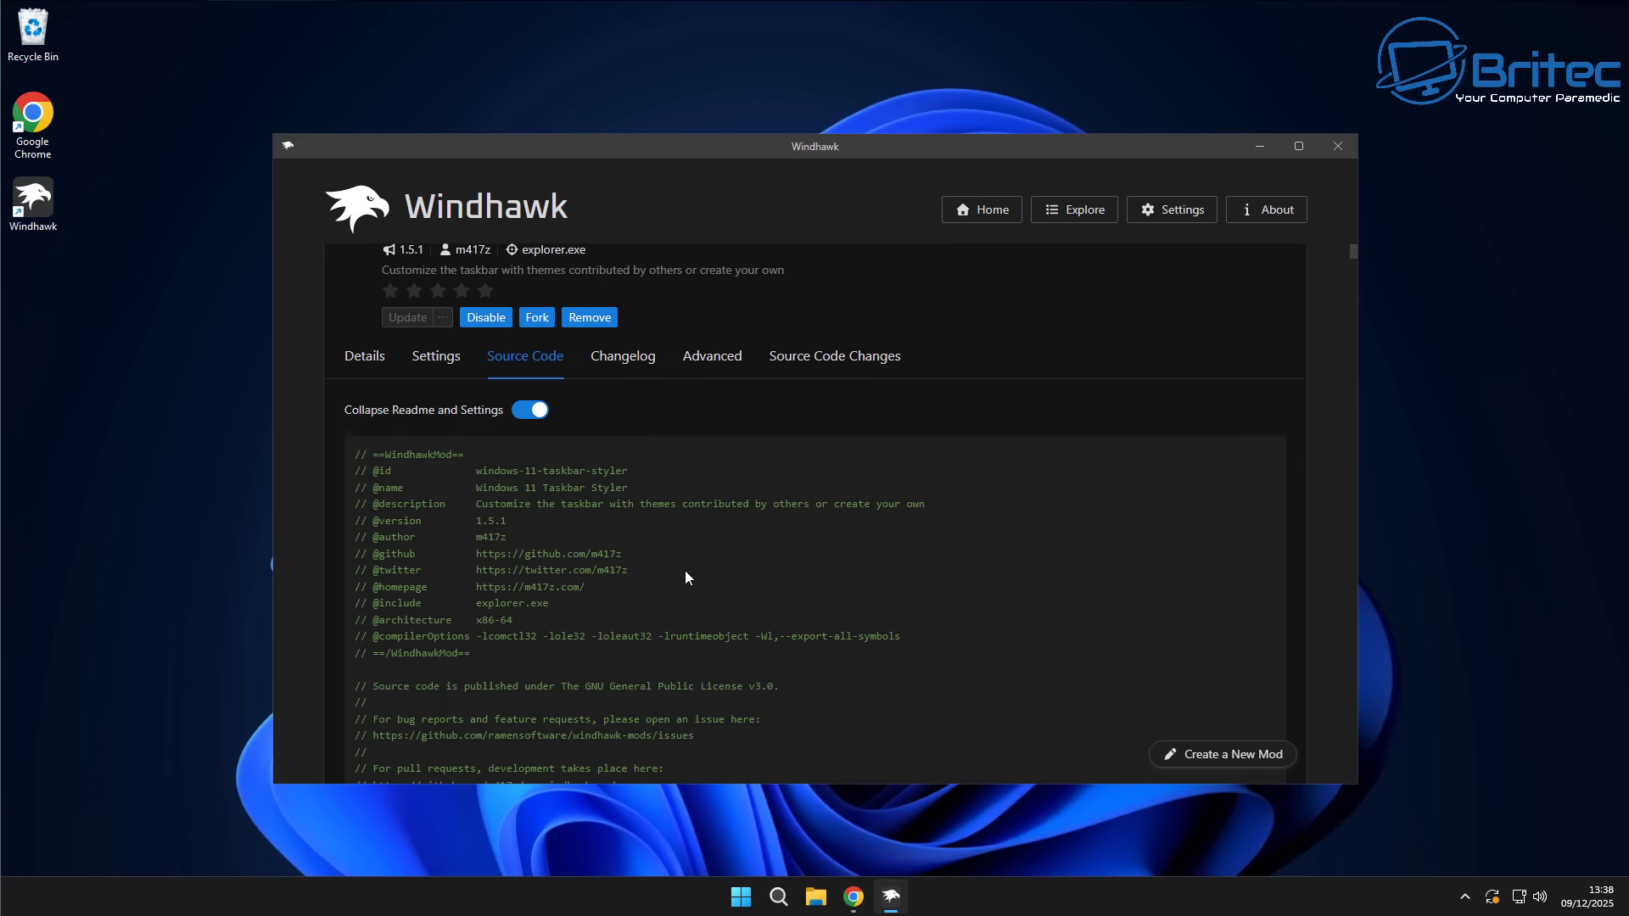
{"action": "scroll", "coordinate": [687, 570], "scroll_direction": "down", "scroll_amount": 5}
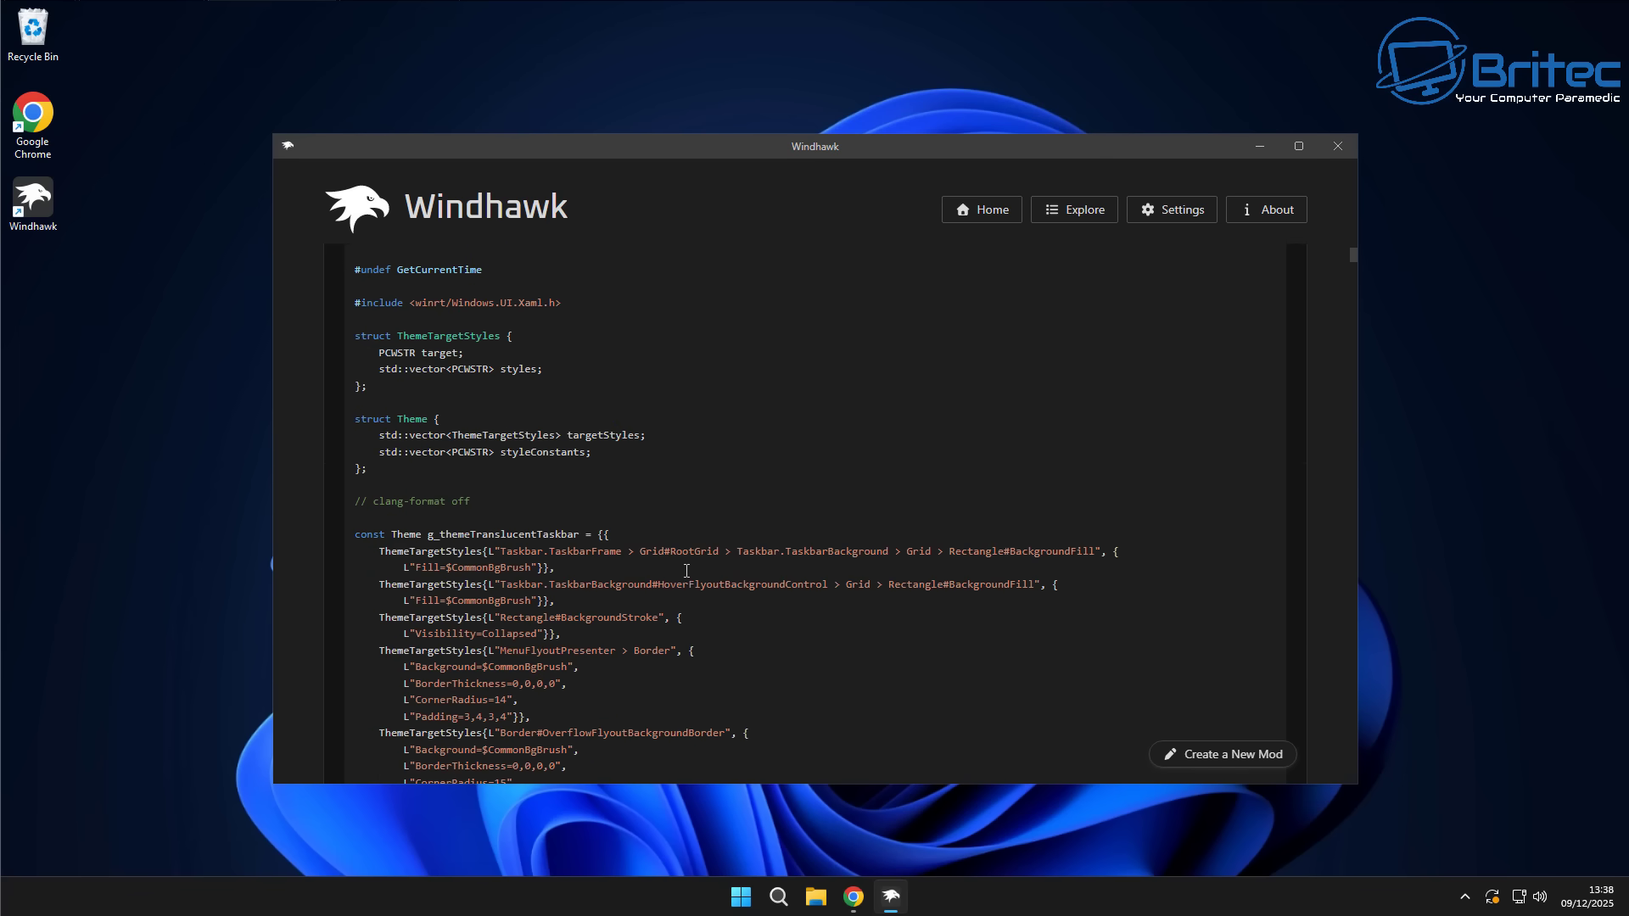
{"action": "scroll", "coordinate": [685, 572], "scroll_direction": "up", "scroll_amount": 12}
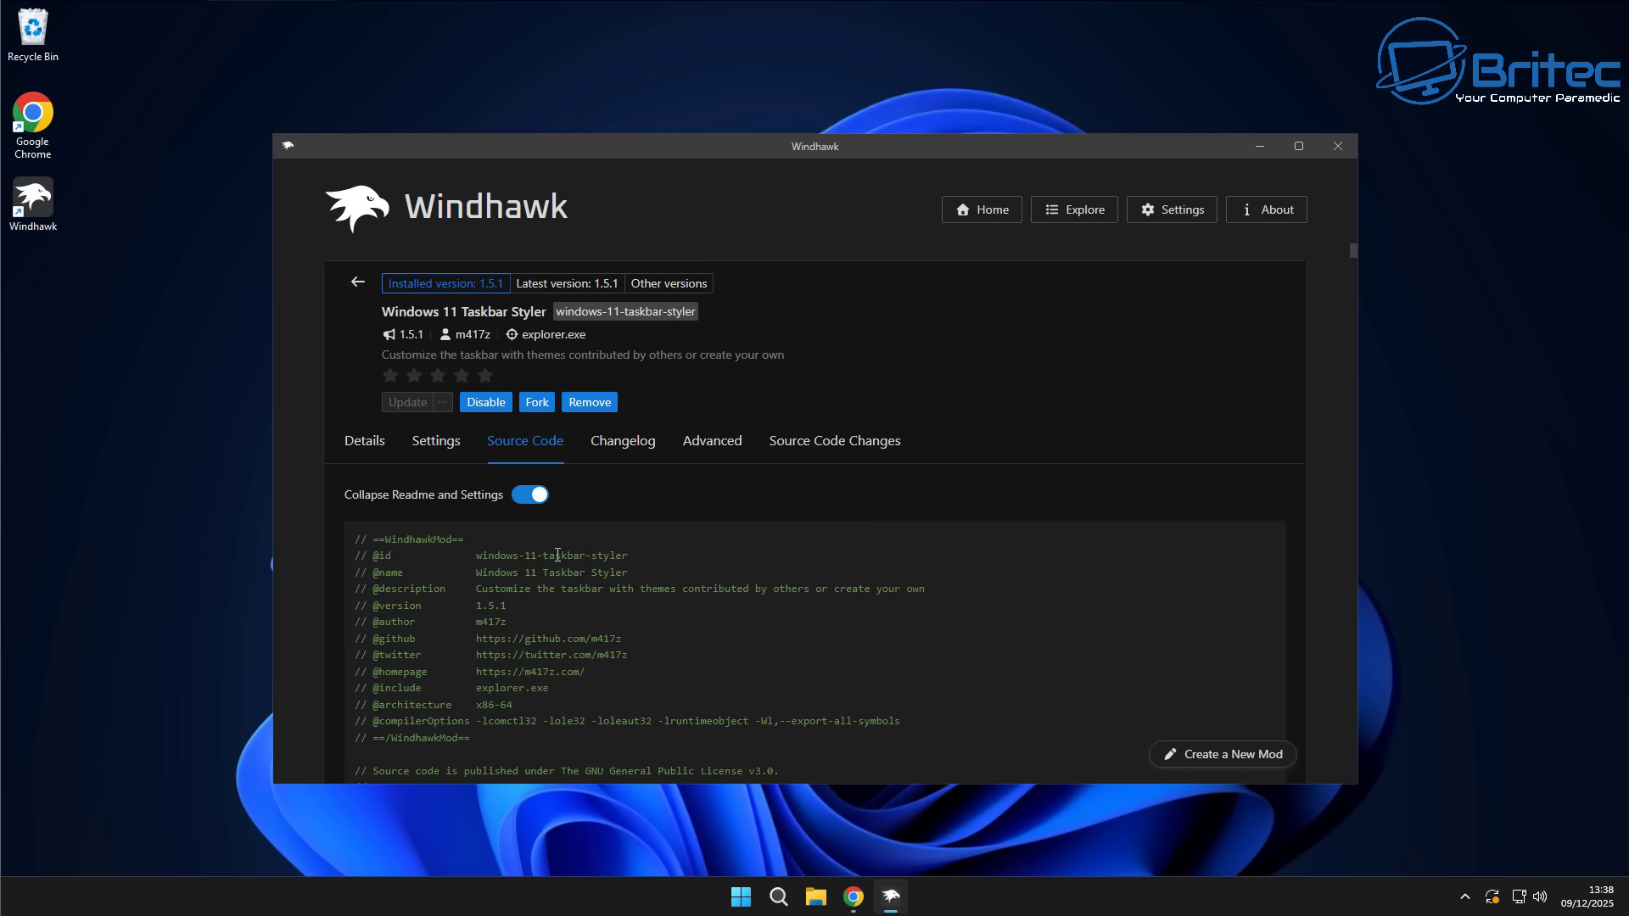
{"action": "left_click", "coordinate": [438, 446]}
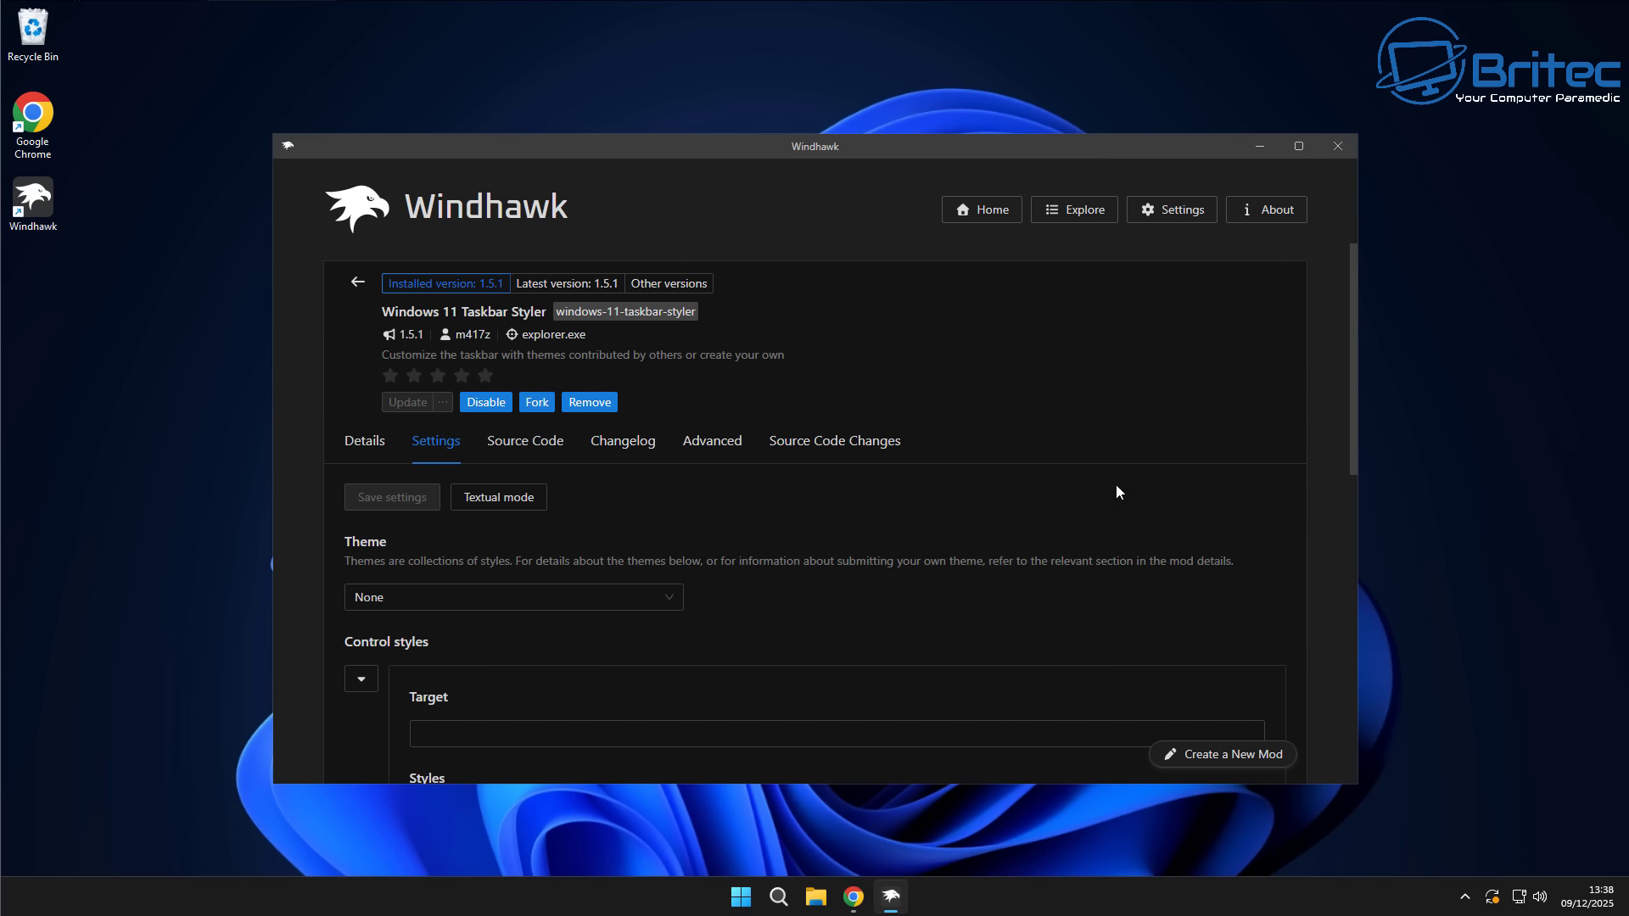
Step: Save the taskbar theme as SimplyTransparent, then change and save it as WinXP
{"action": "left_click", "coordinate": [598, 594]}
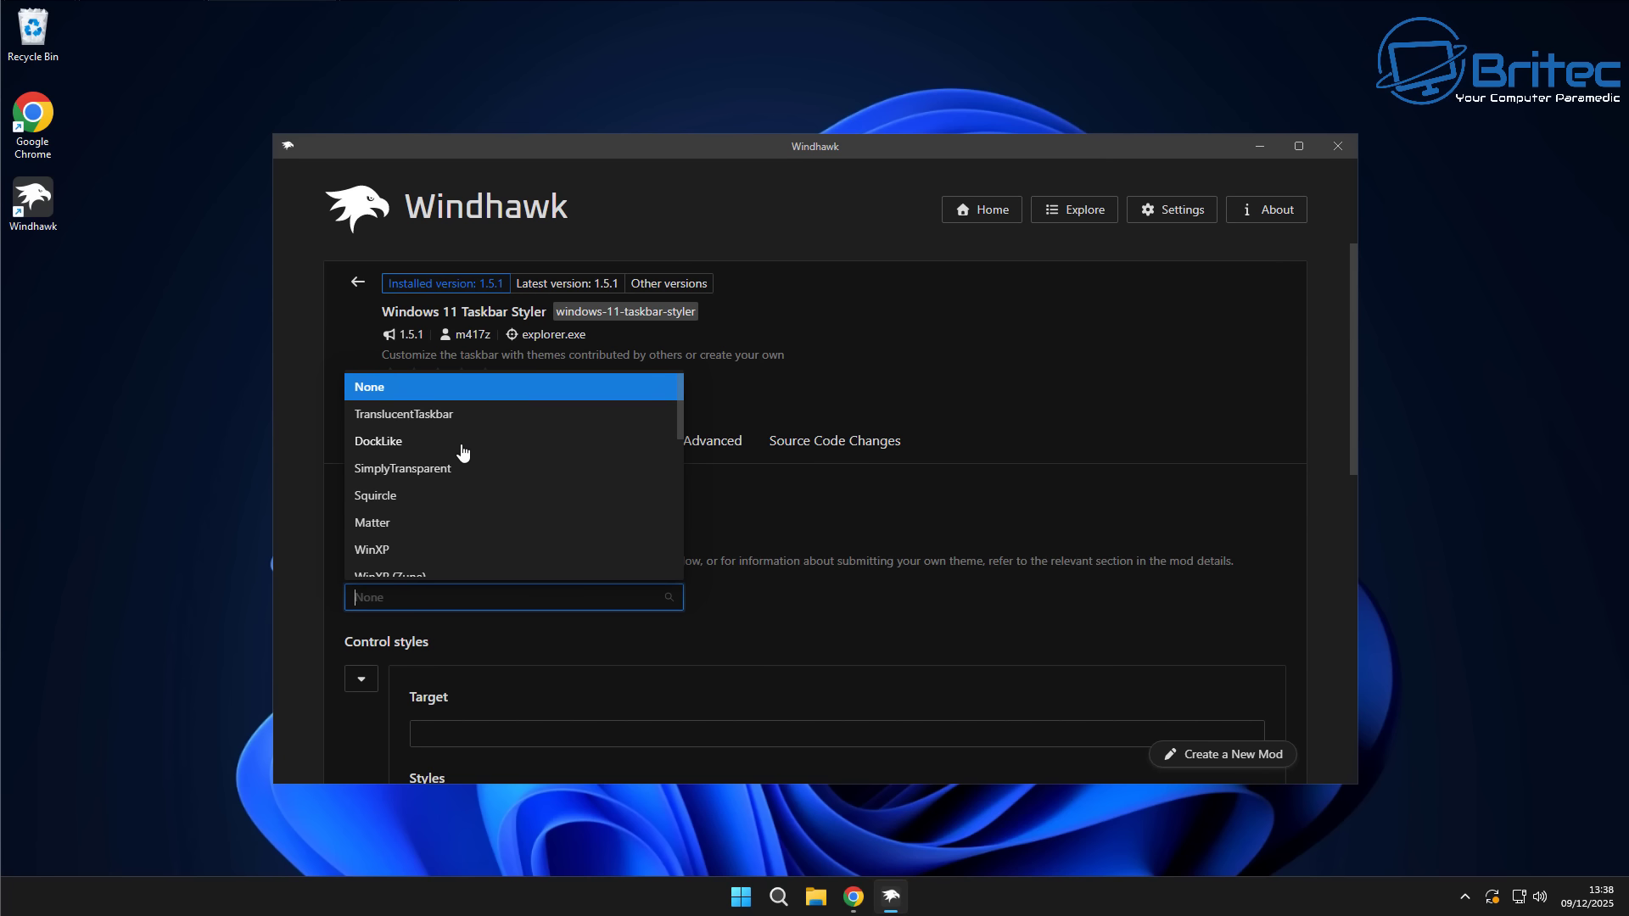
{"action": "left_click", "coordinate": [409, 469]}
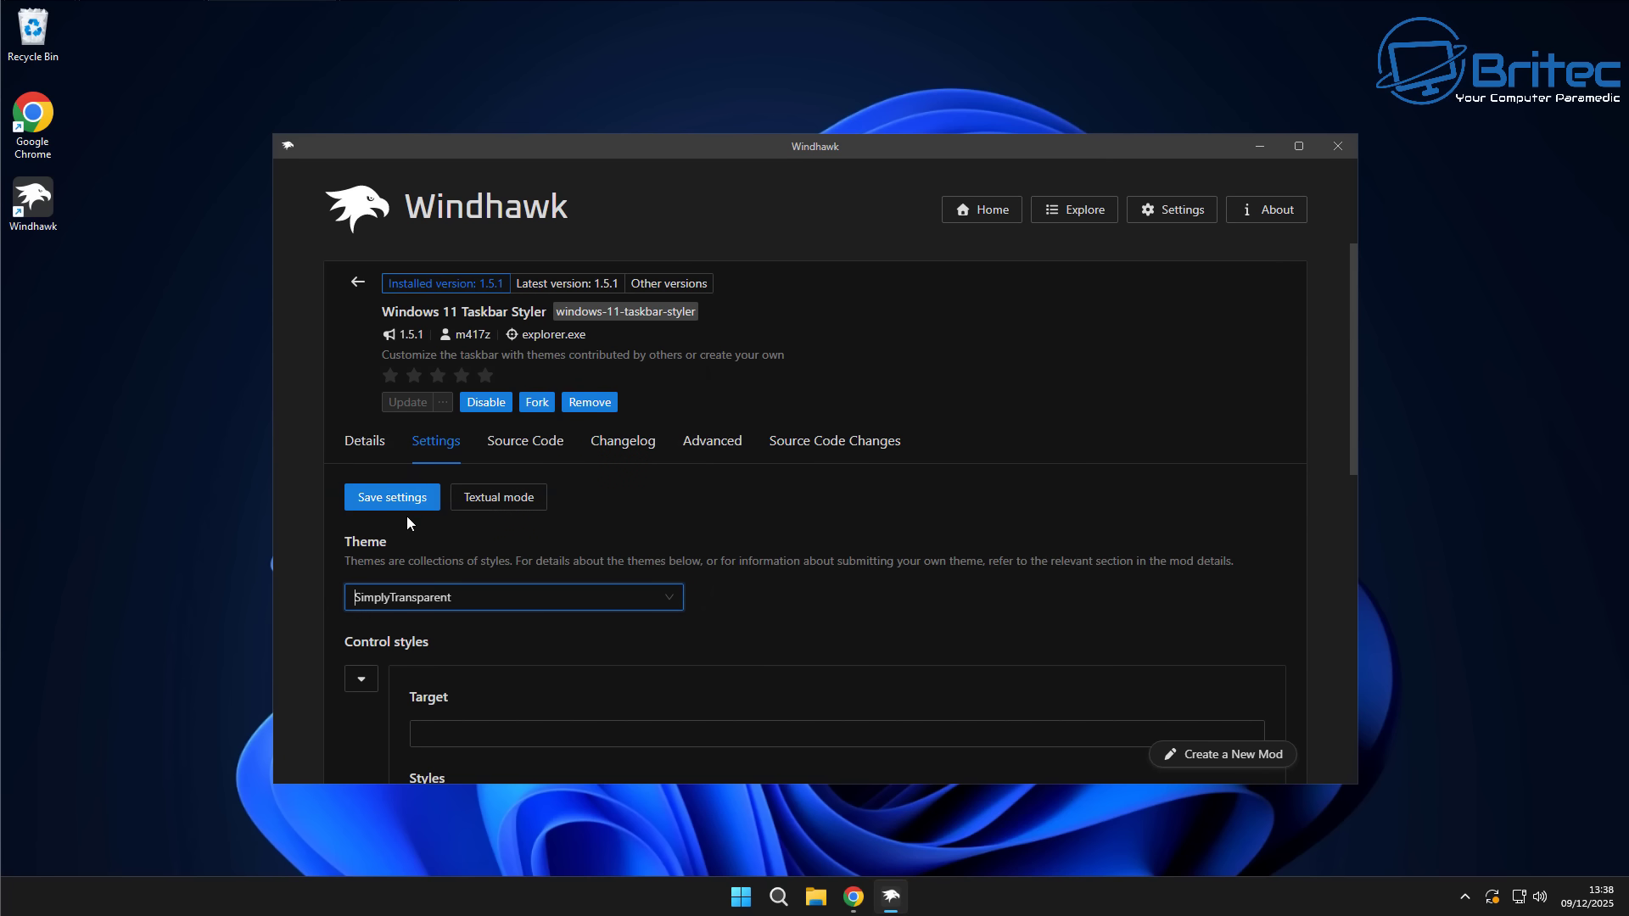
{"action": "left_click", "coordinate": [392, 499]}
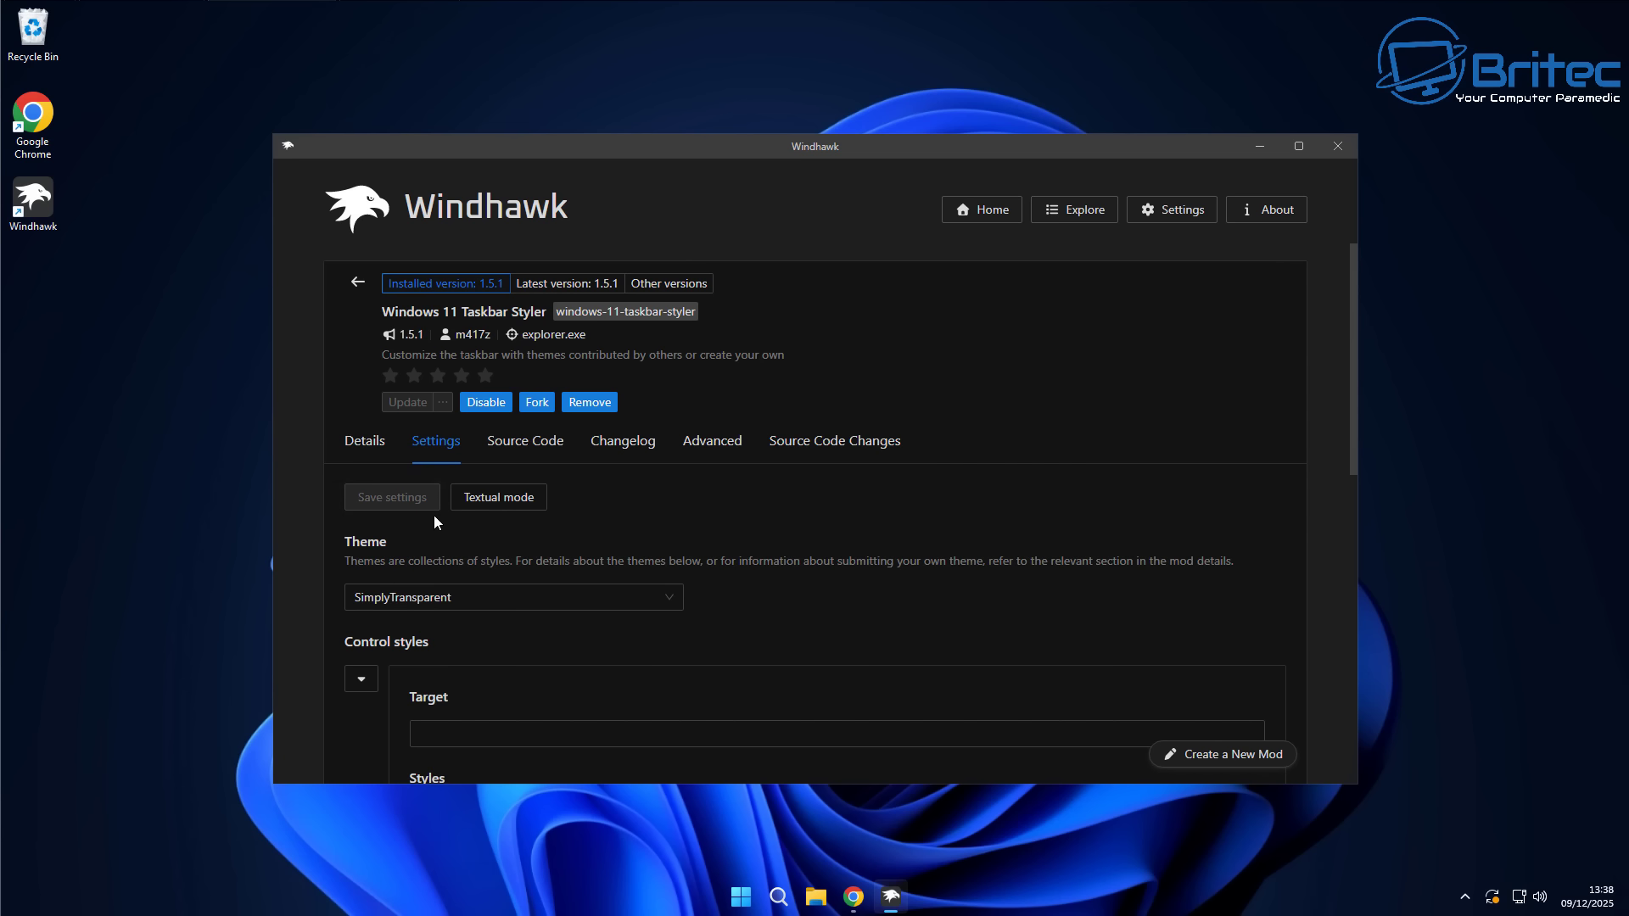
{"action": "left_click", "coordinate": [538, 599]}
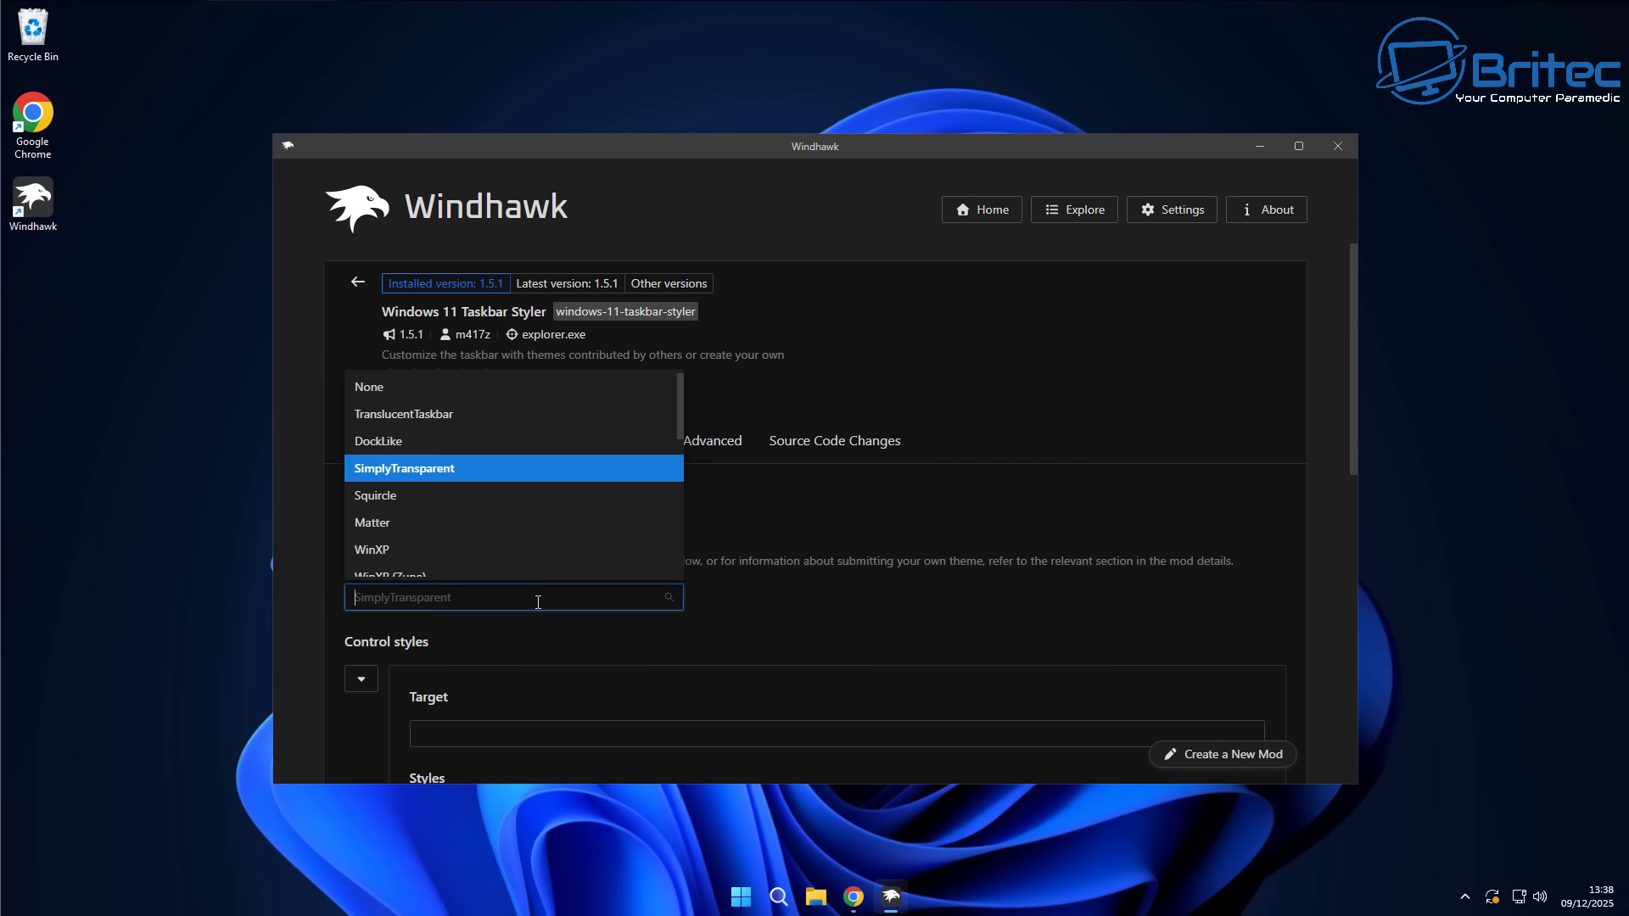
{"action": "left_click", "coordinate": [429, 550]}
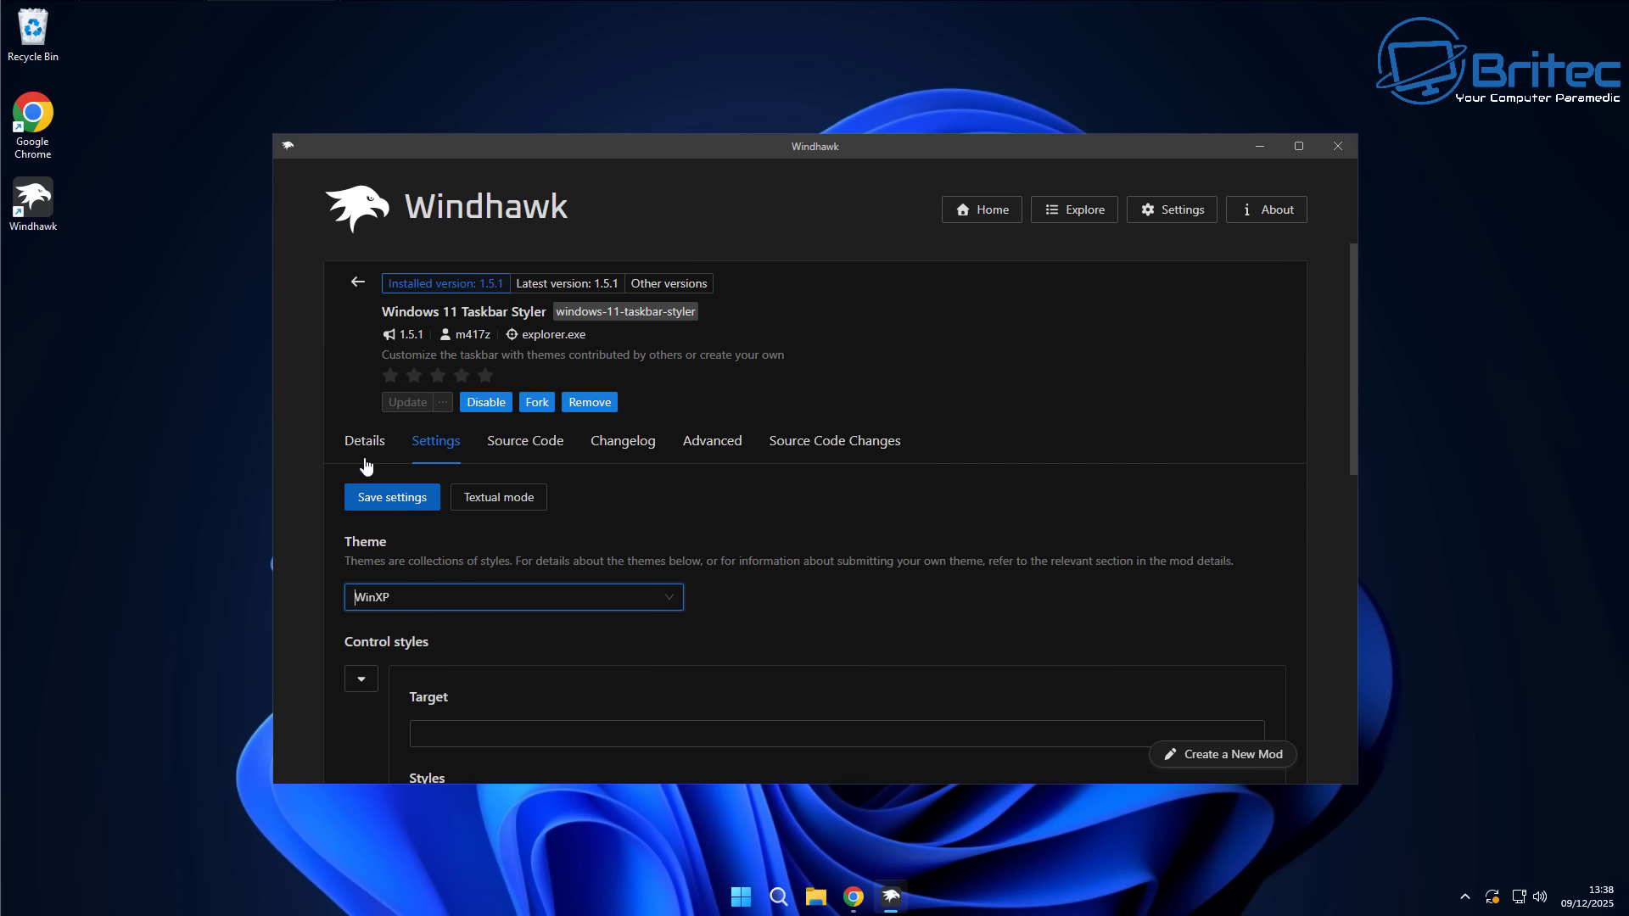
{"action": "left_click", "coordinate": [393, 500]}
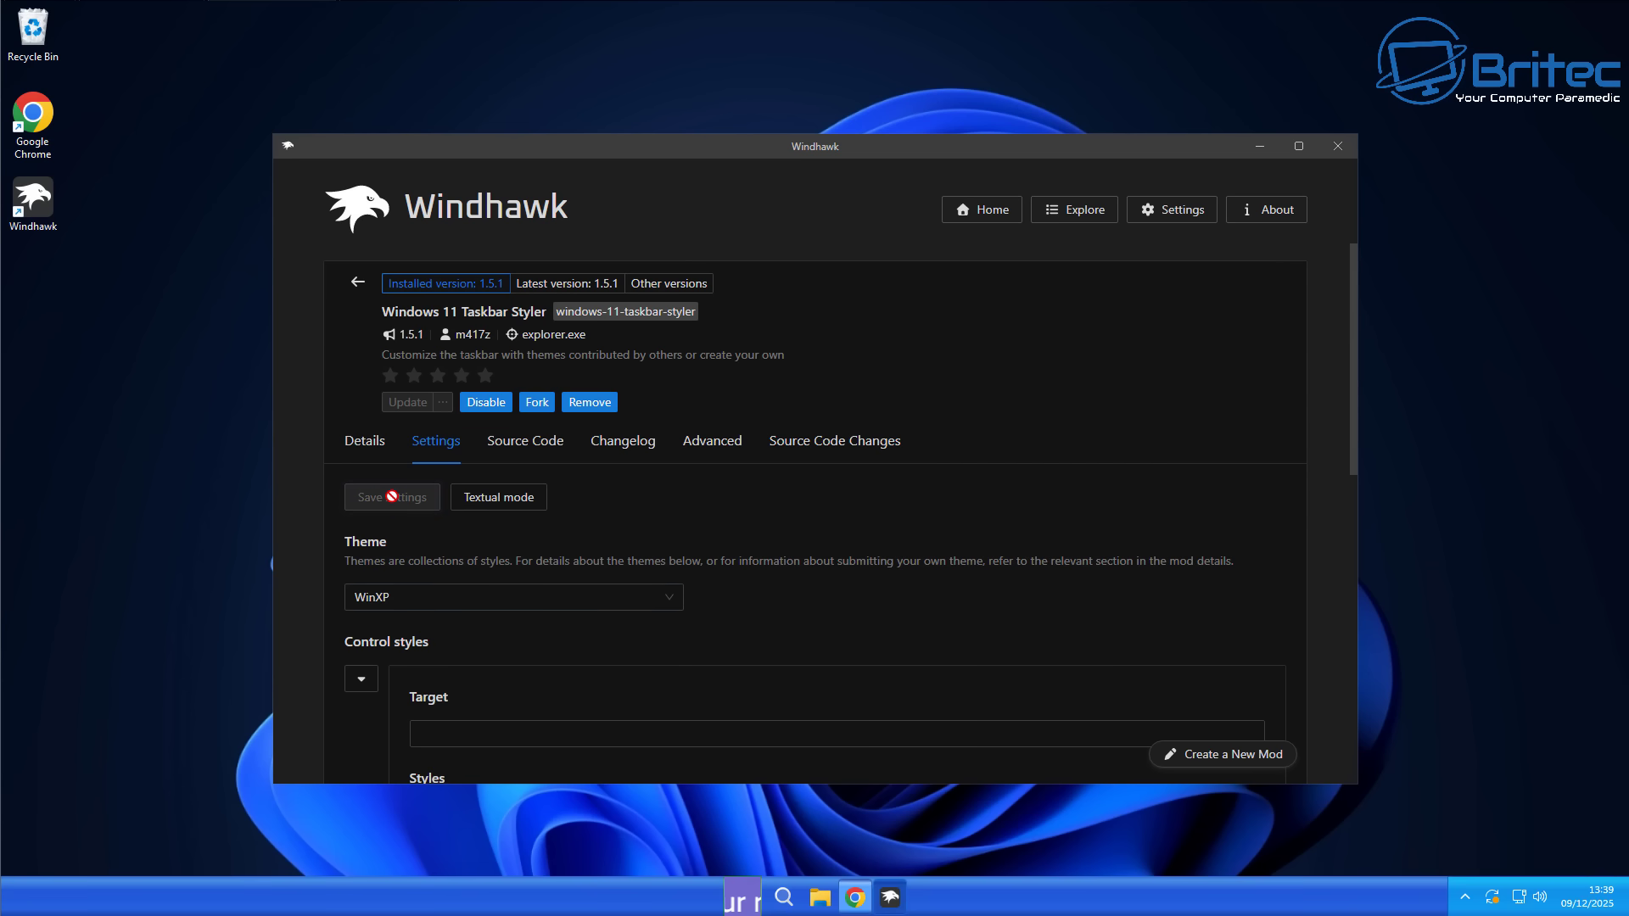
Step: Check the Start menu with the WinXP taskbar, then scroll through the theme list
{"action": "left_click", "coordinate": [750, 906]}
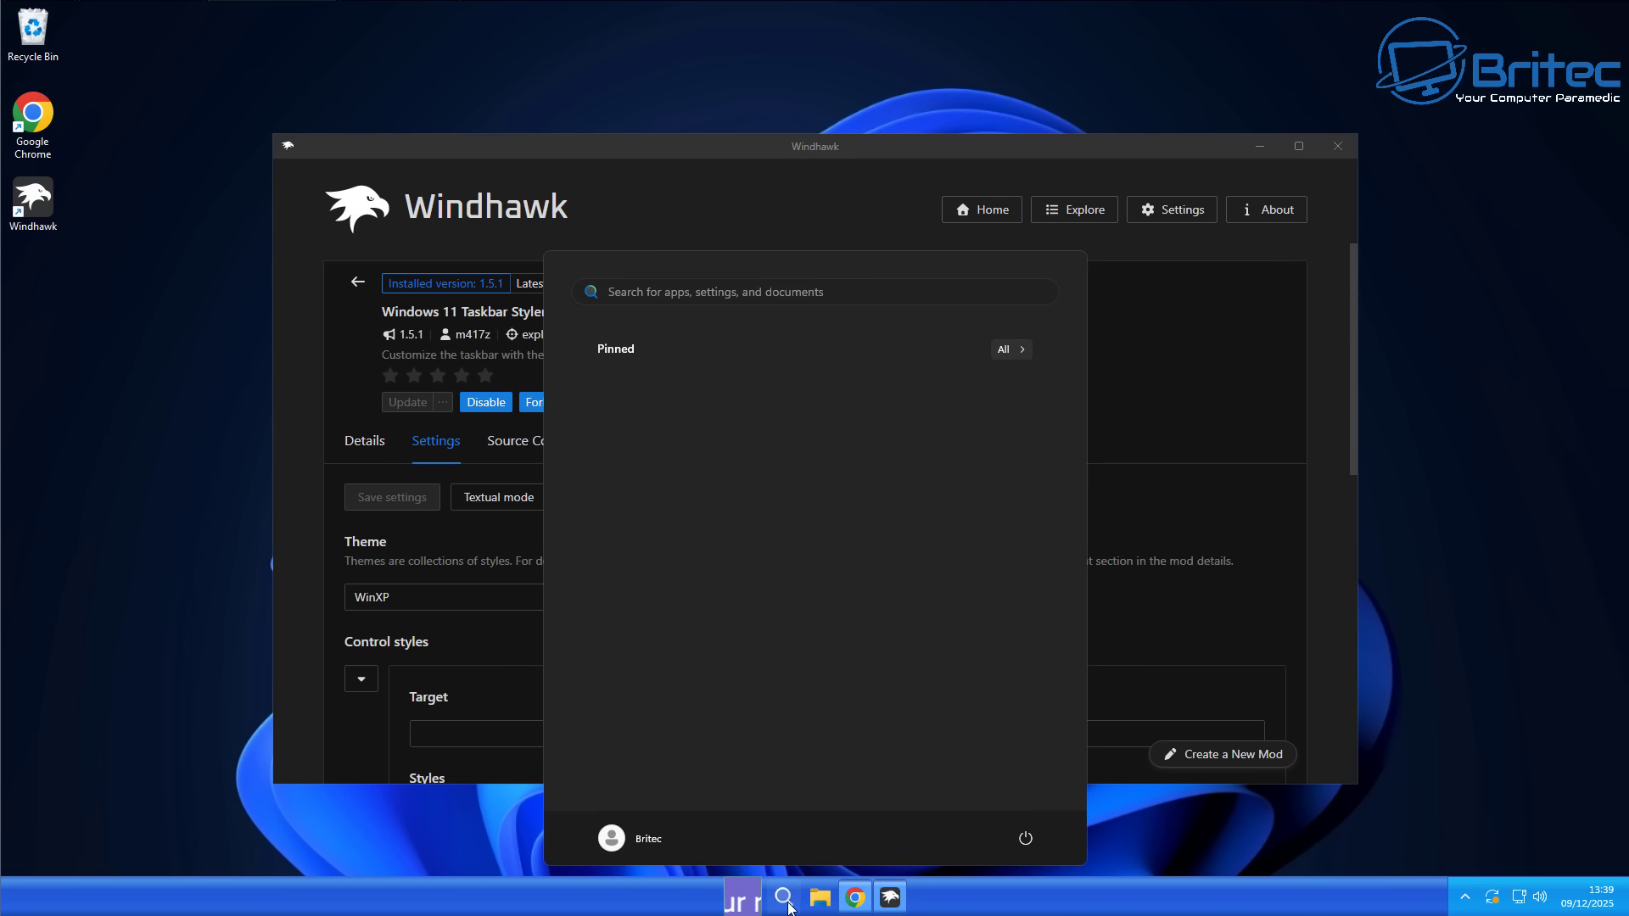
{"action": "left_click", "coordinate": [649, 906]}
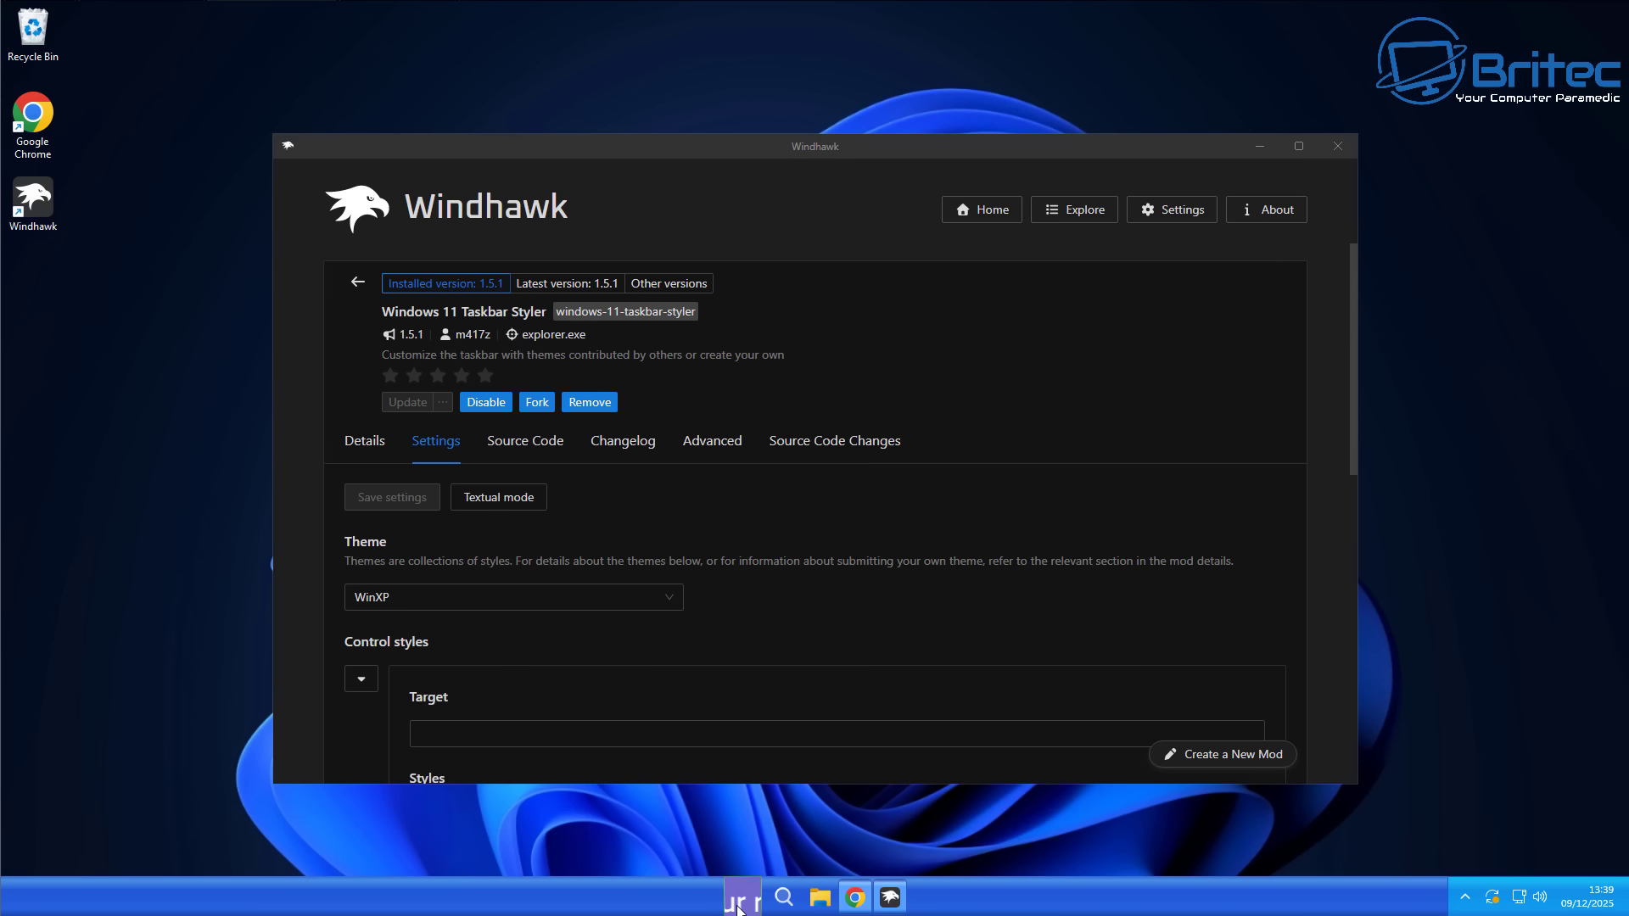
{"action": "left_click", "coordinate": [436, 598]}
{"action": "scroll", "coordinate": [518, 509], "scroll_direction": "down", "scroll_amount": 2}
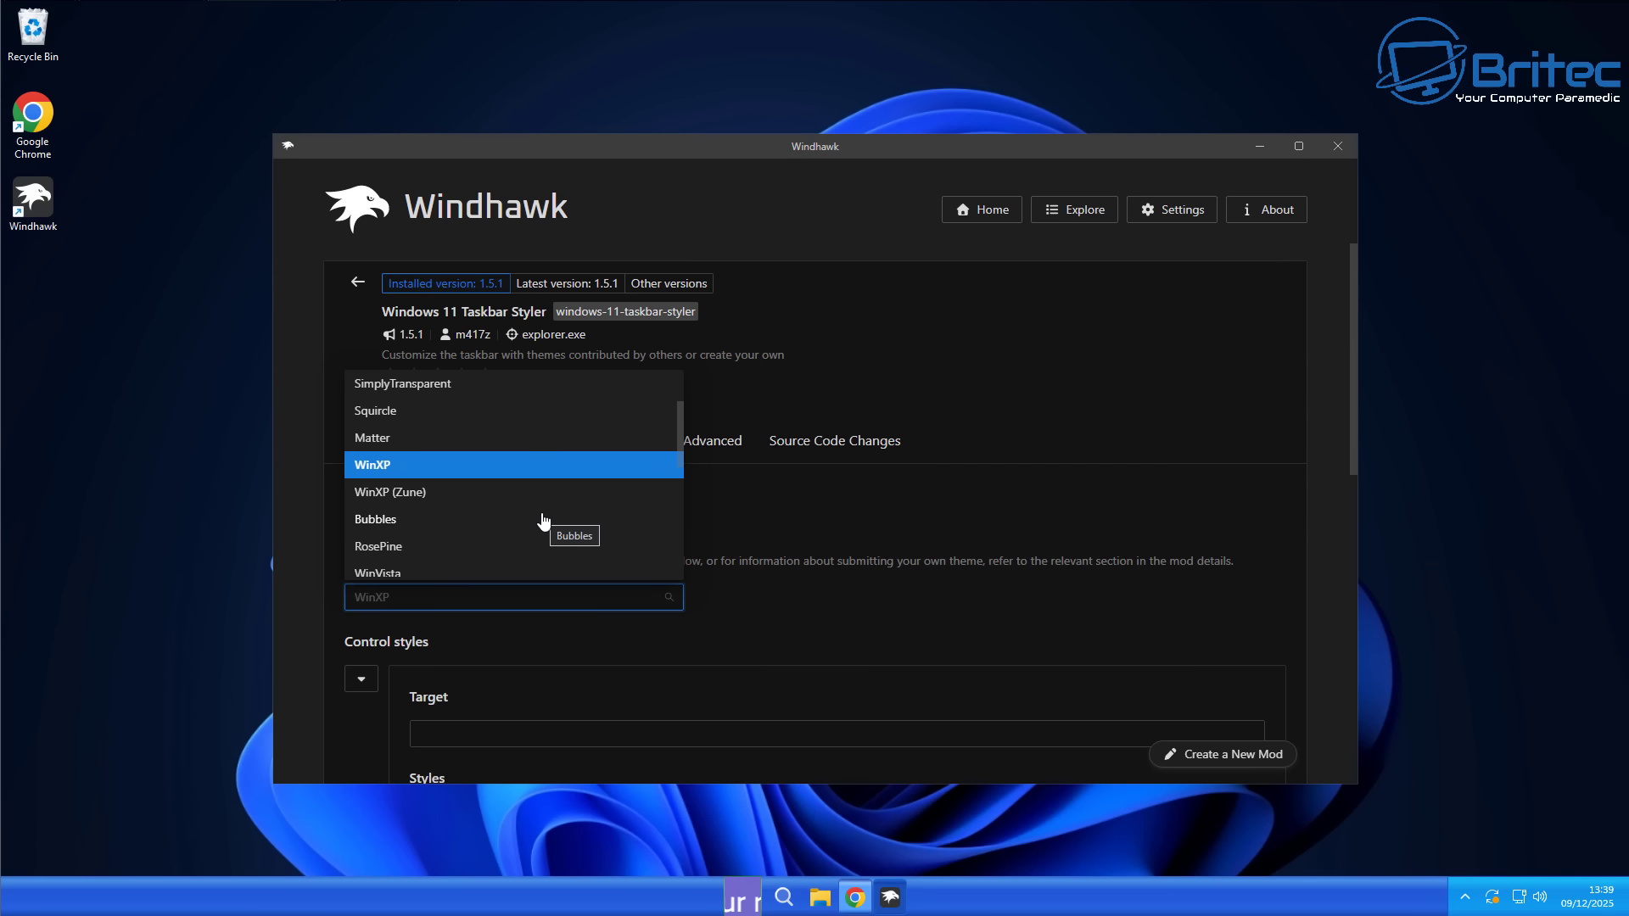
{"action": "scroll", "coordinate": [541, 521], "scroll_direction": "down", "scroll_amount": 1}
{"action": "scroll", "coordinate": [516, 535], "scroll_direction": "down", "scroll_amount": 1}
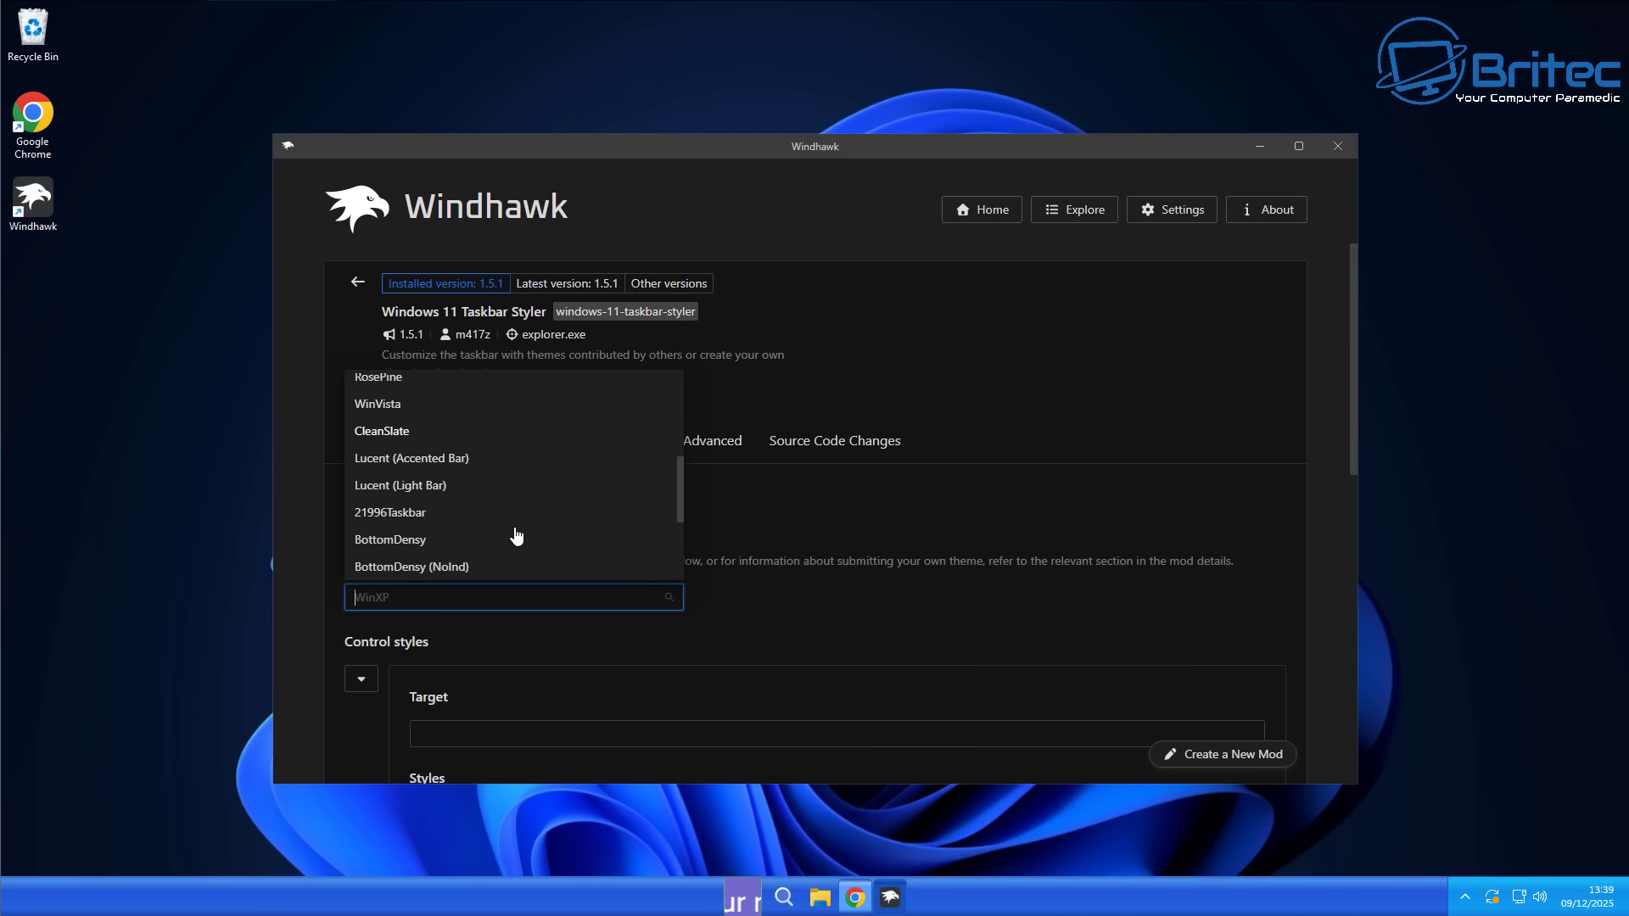
{"action": "scroll", "coordinate": [415, 484], "scroll_direction": "up", "scroll_amount": 1}
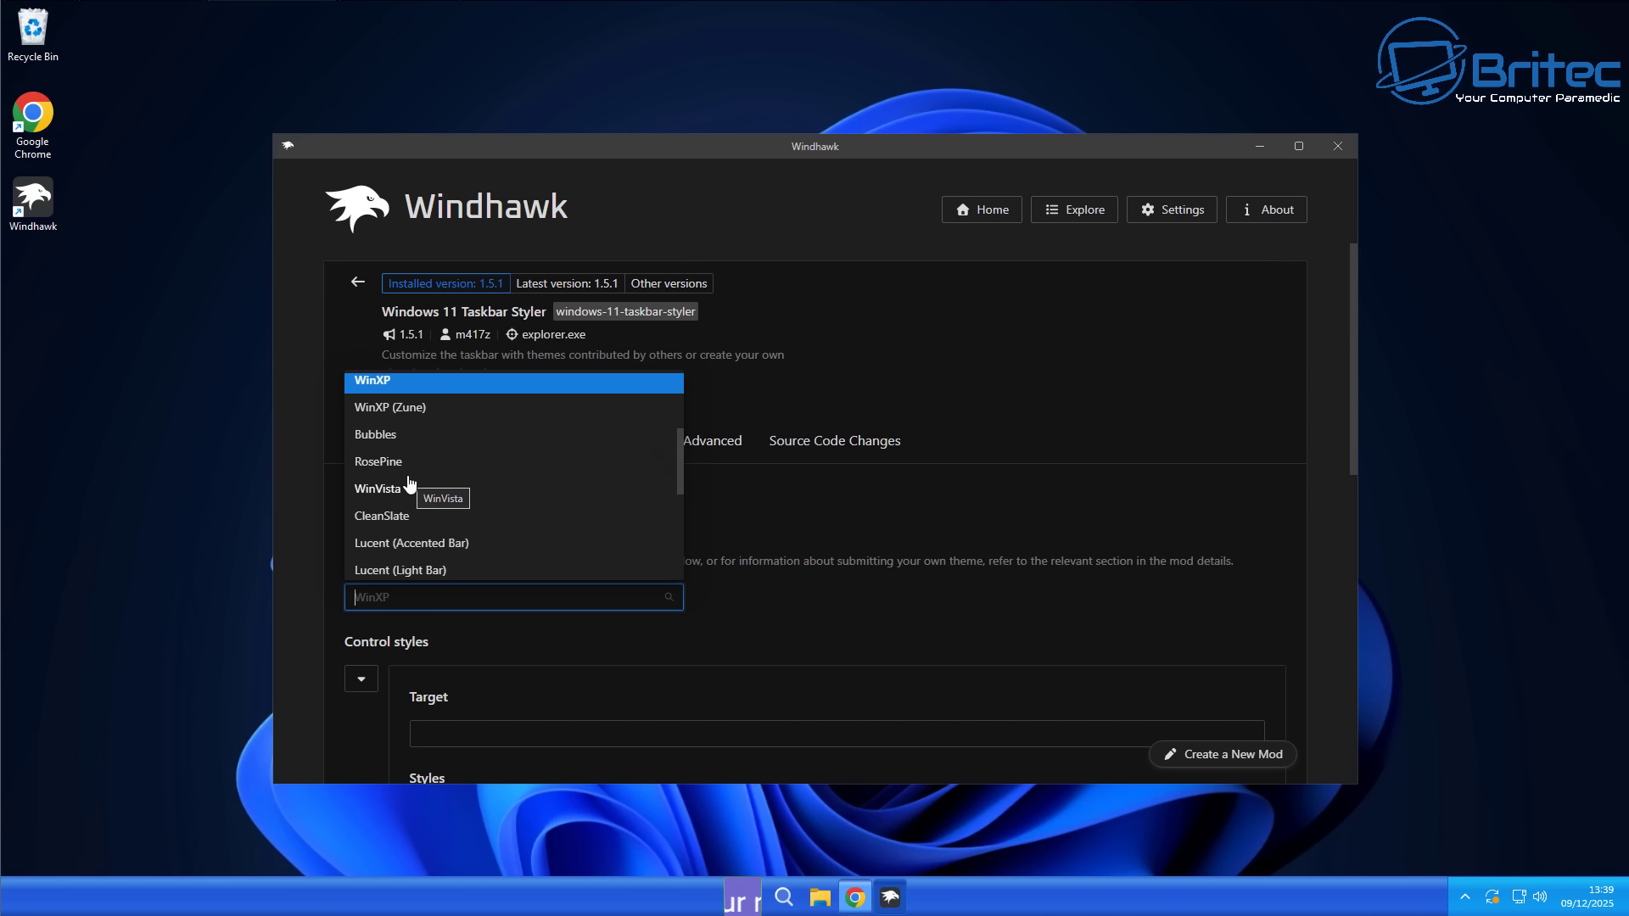
Step: Save the taskbar theme as RosePine, then switch and save it as CleanSlate
{"action": "left_click", "coordinate": [395, 462]}
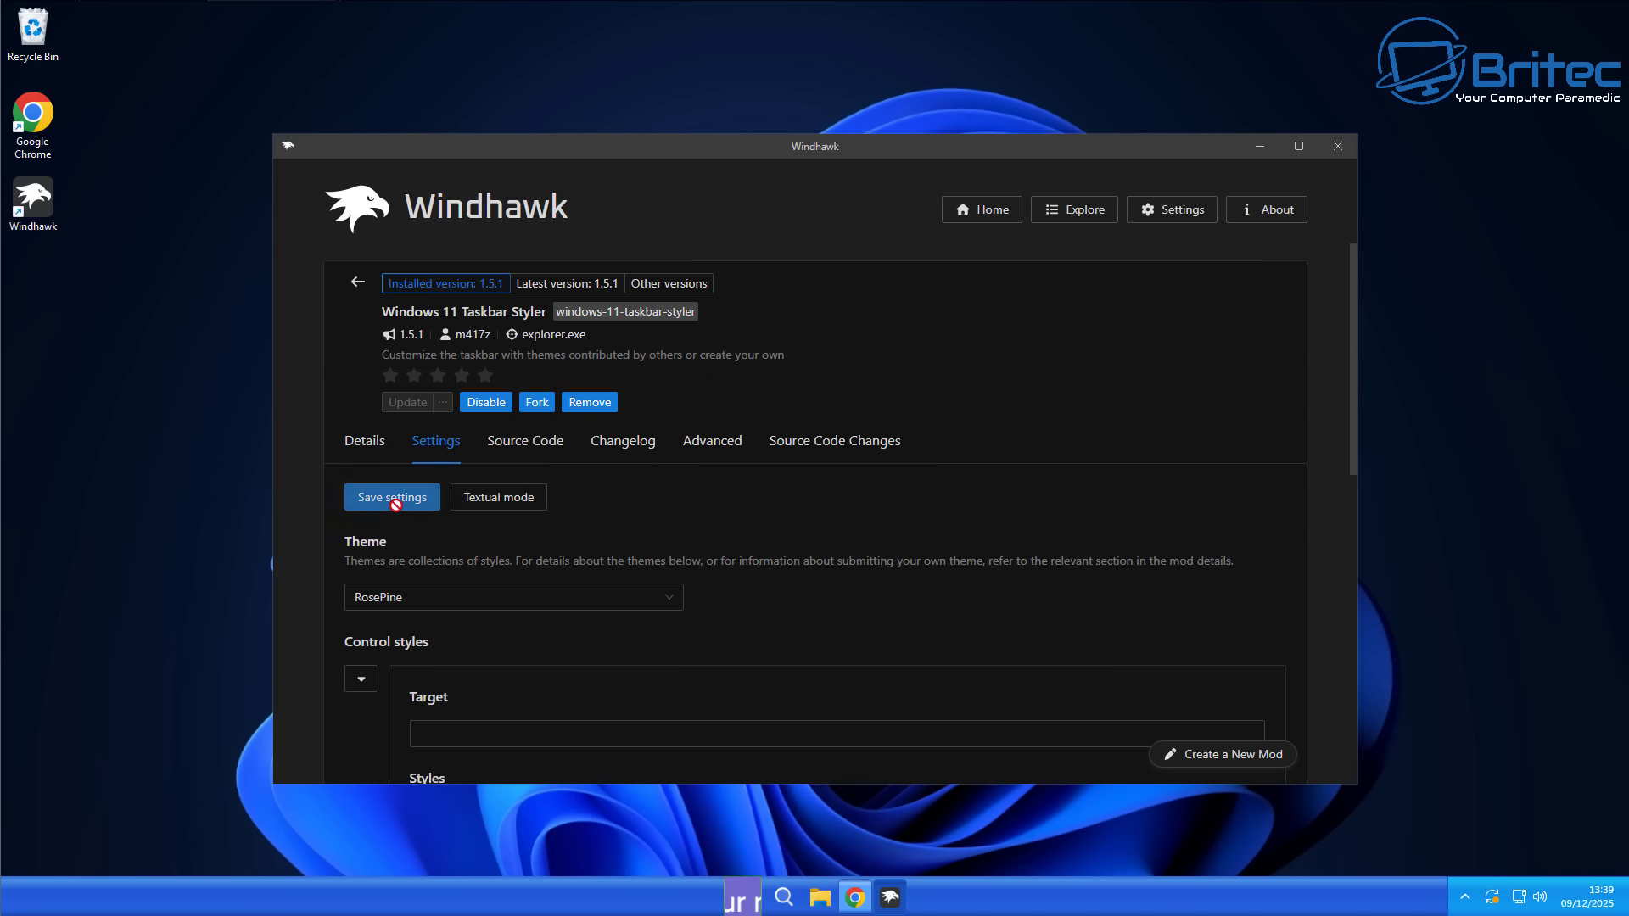
{"action": "left_click", "coordinate": [395, 504]}
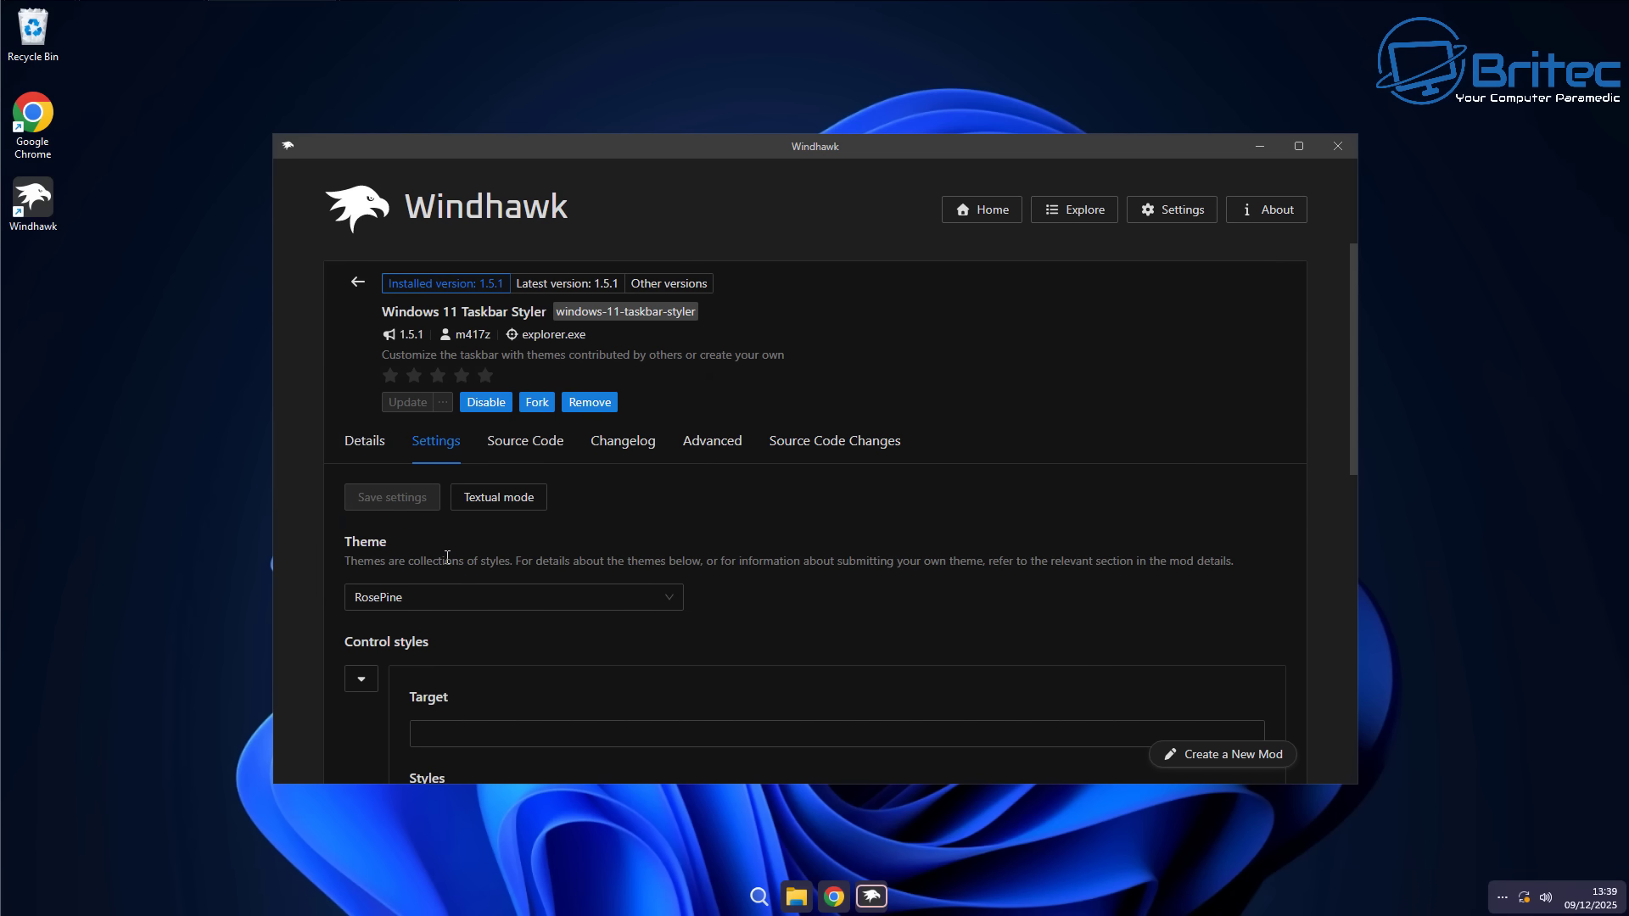
{"action": "left_click", "coordinate": [413, 595]}
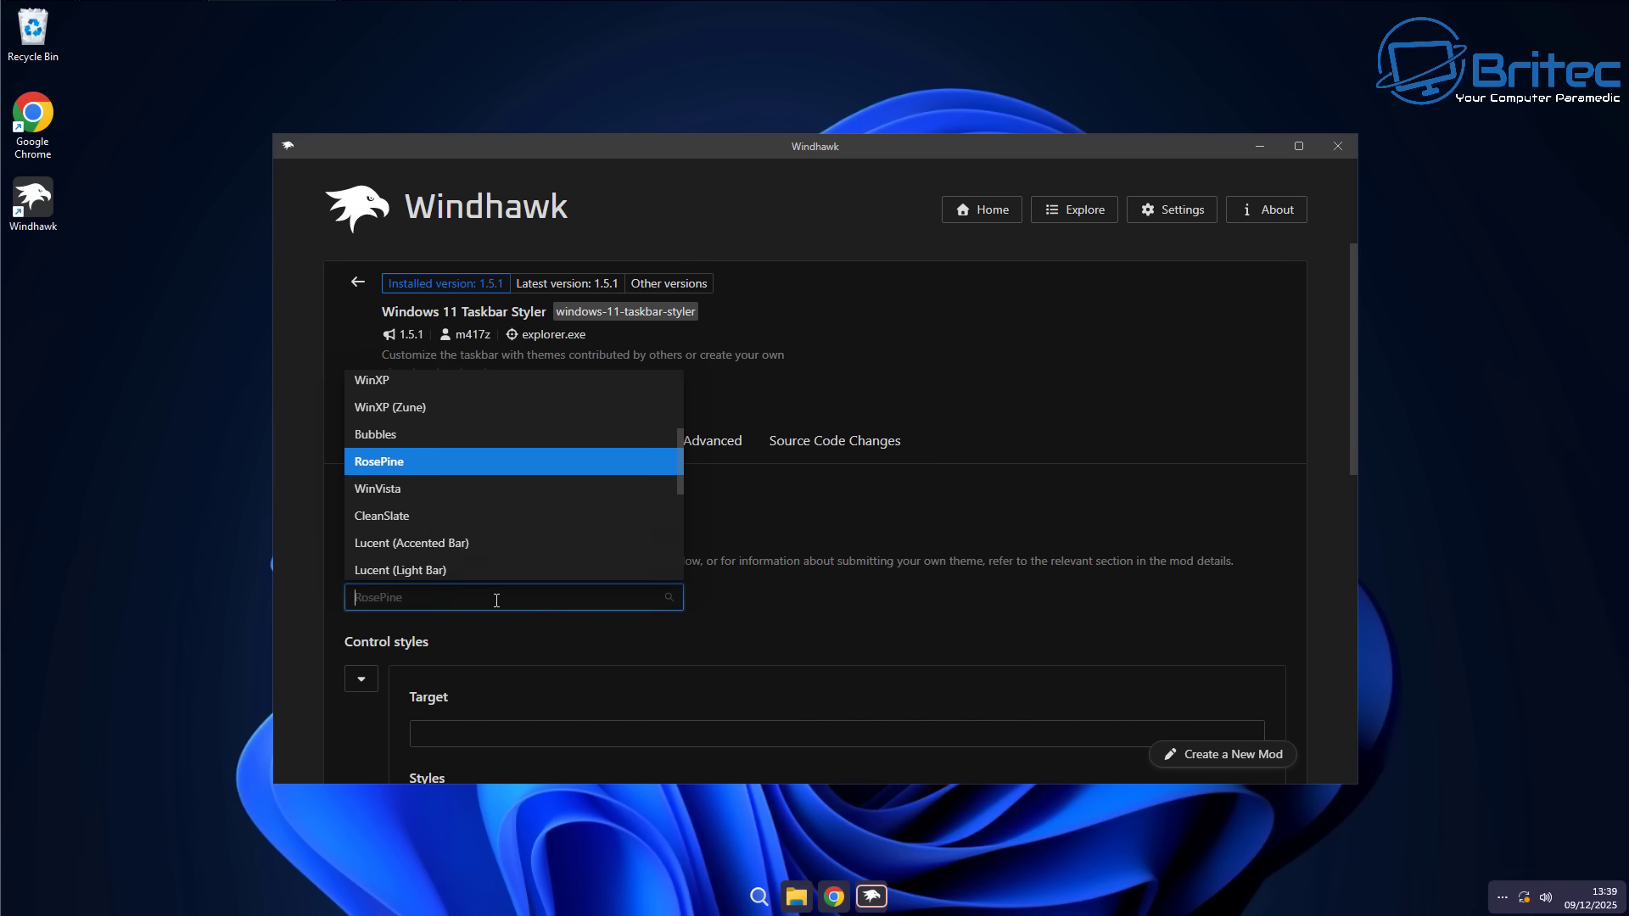
{"action": "left_click", "coordinate": [403, 521]}
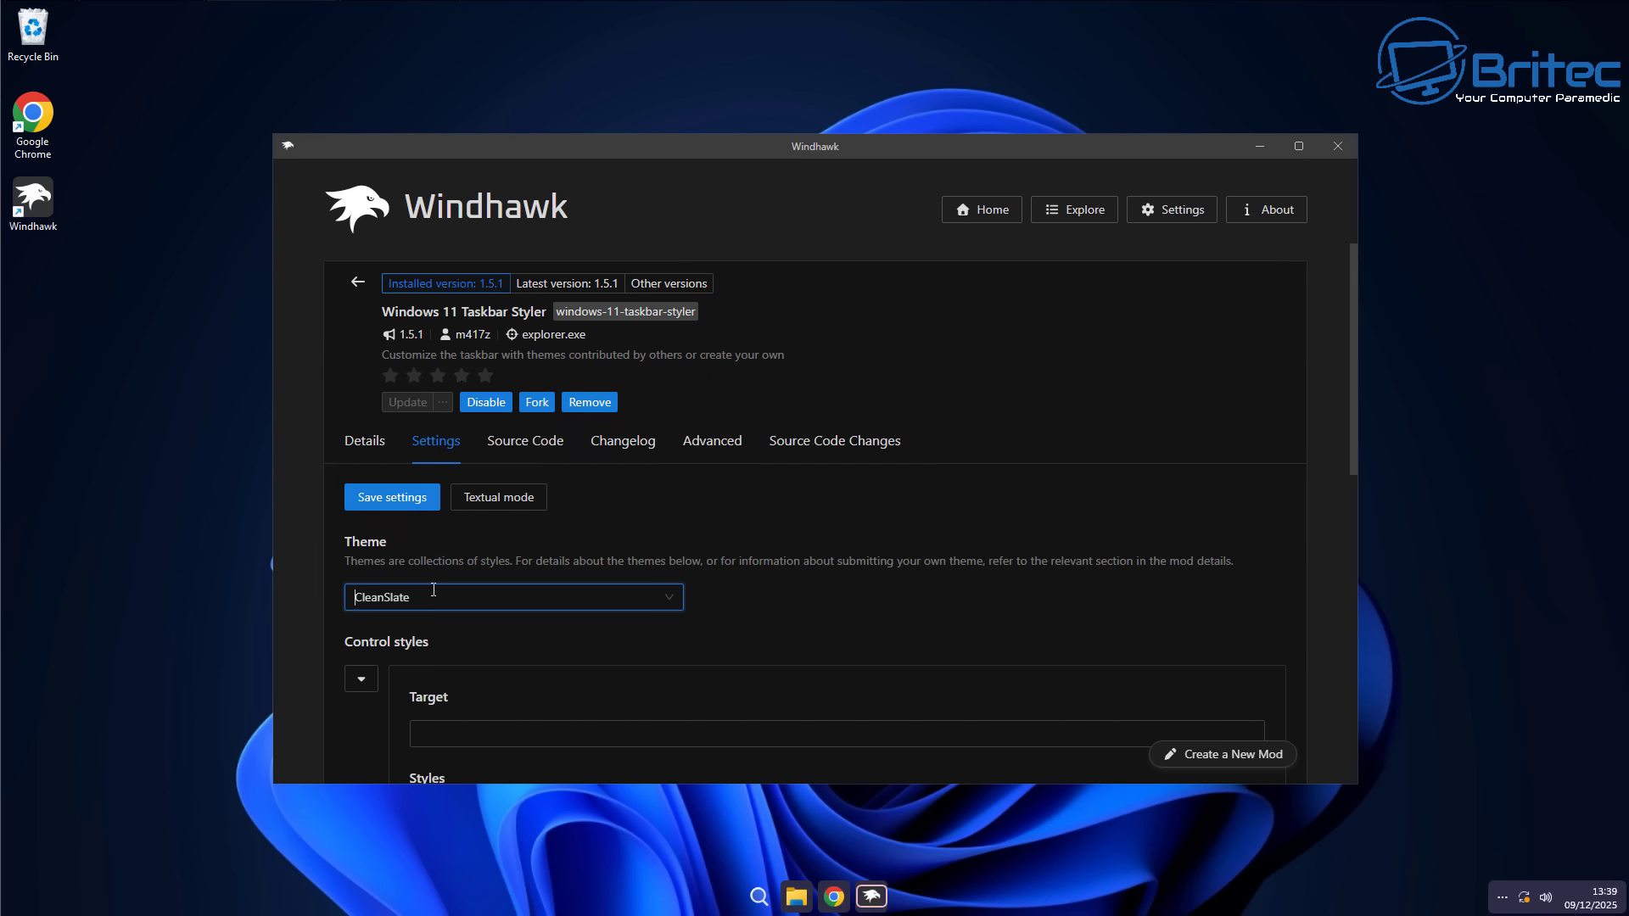
{"action": "left_click", "coordinate": [407, 499]}
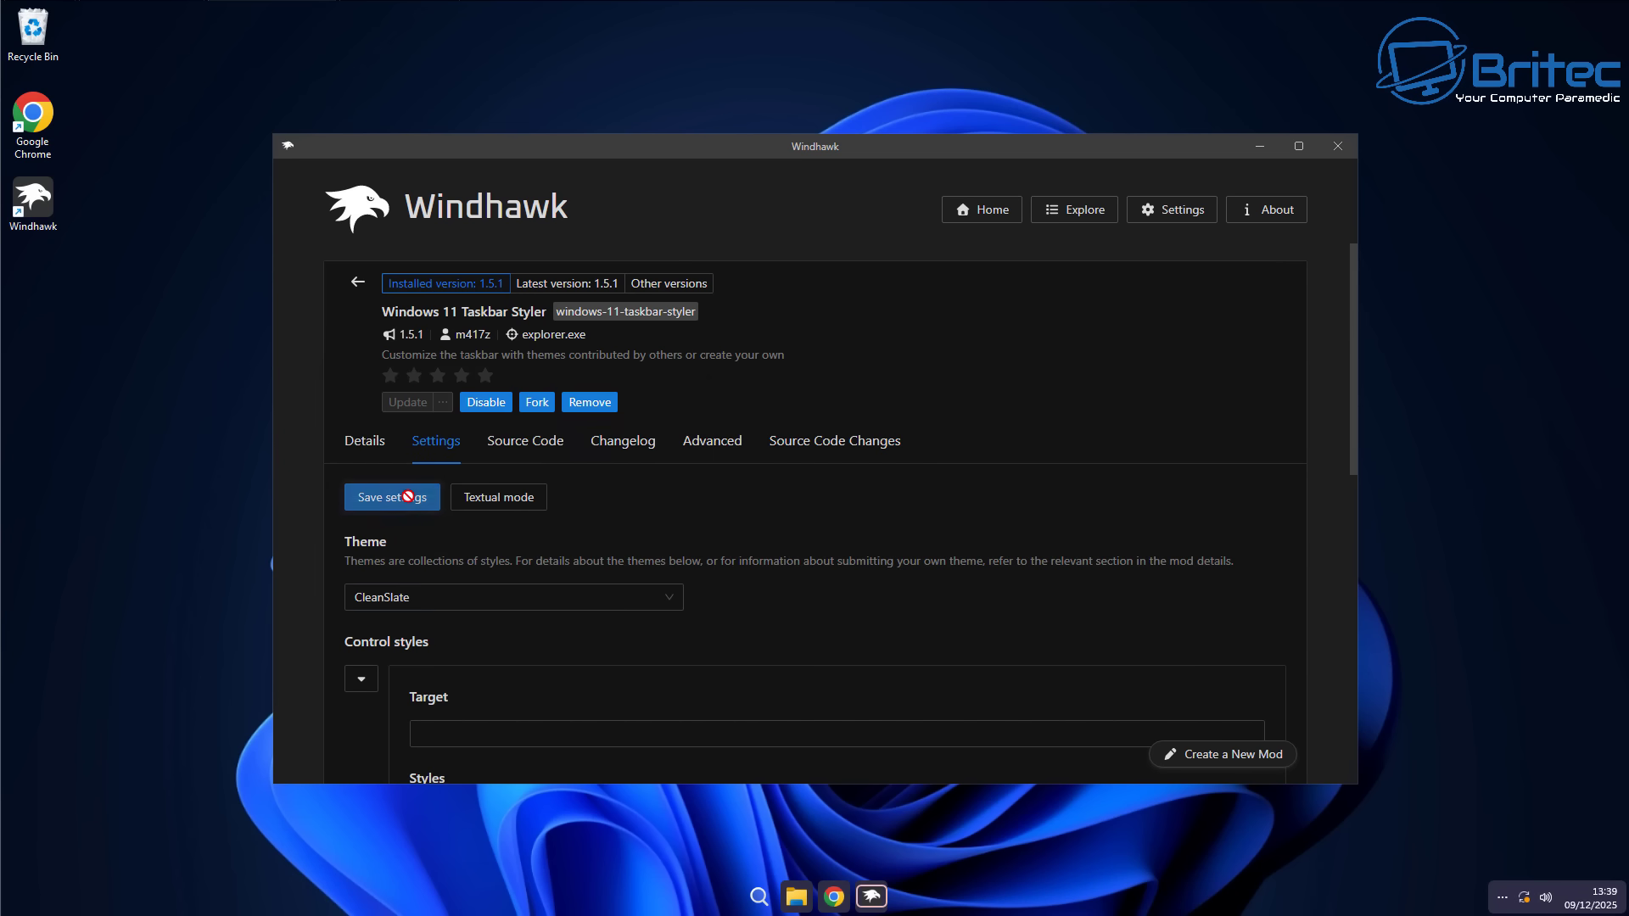
Step: Save the WindowGlass taskbar theme and return to Windhawk's Home page of installed mods
{"action": "left_click", "coordinate": [440, 598]}
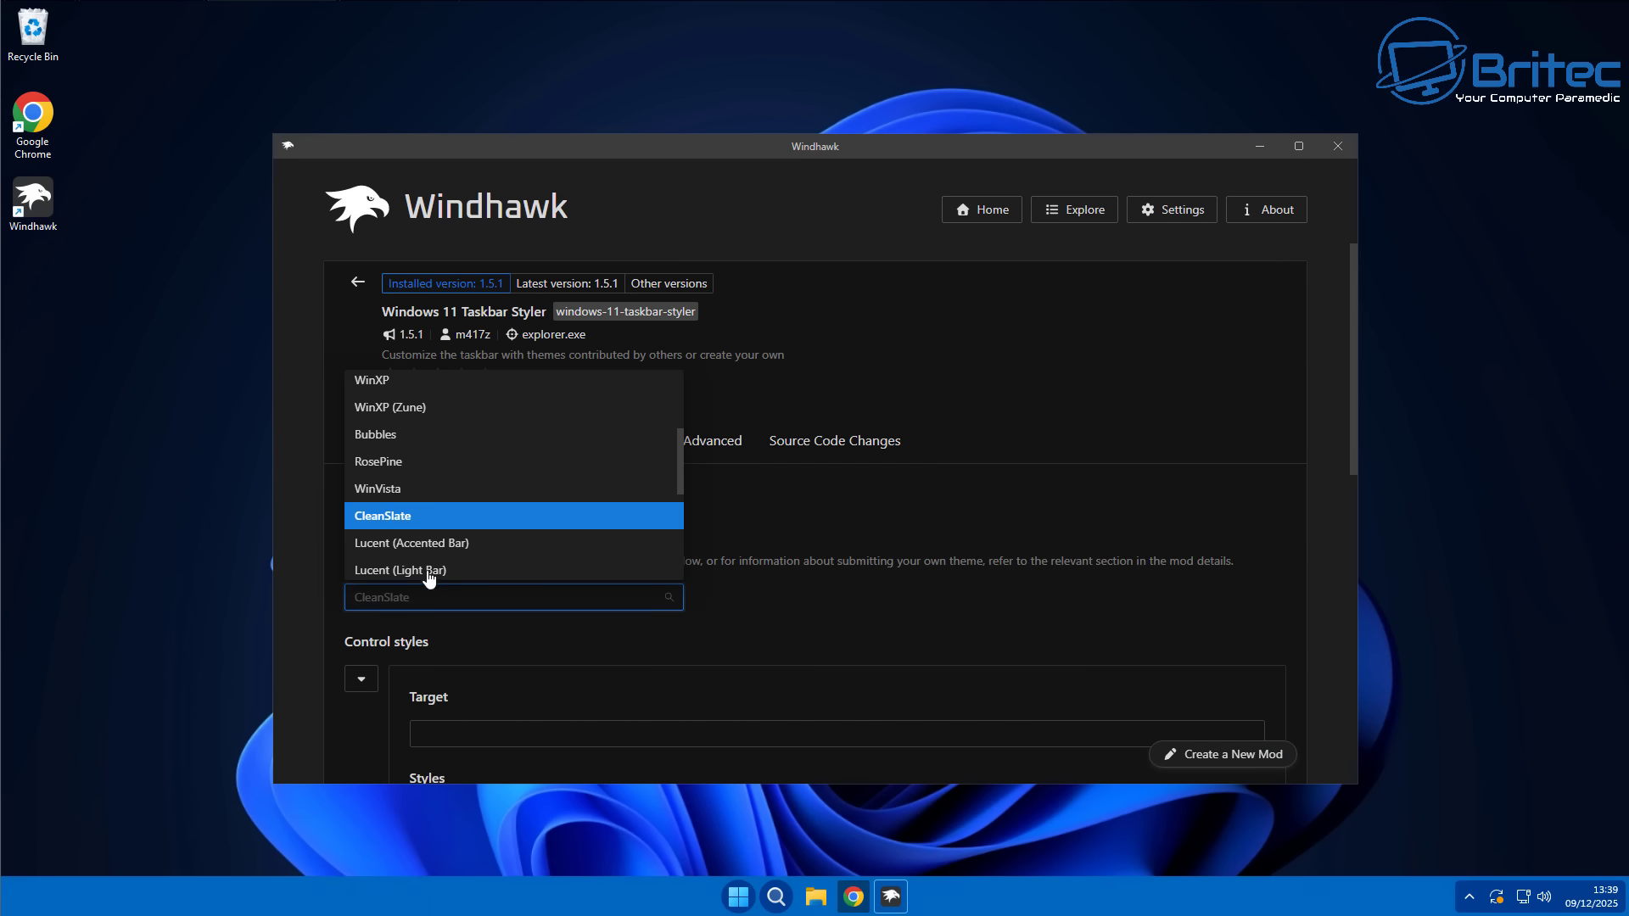
{"action": "scroll", "coordinate": [440, 543], "scroll_direction": "down", "scroll_amount": 2}
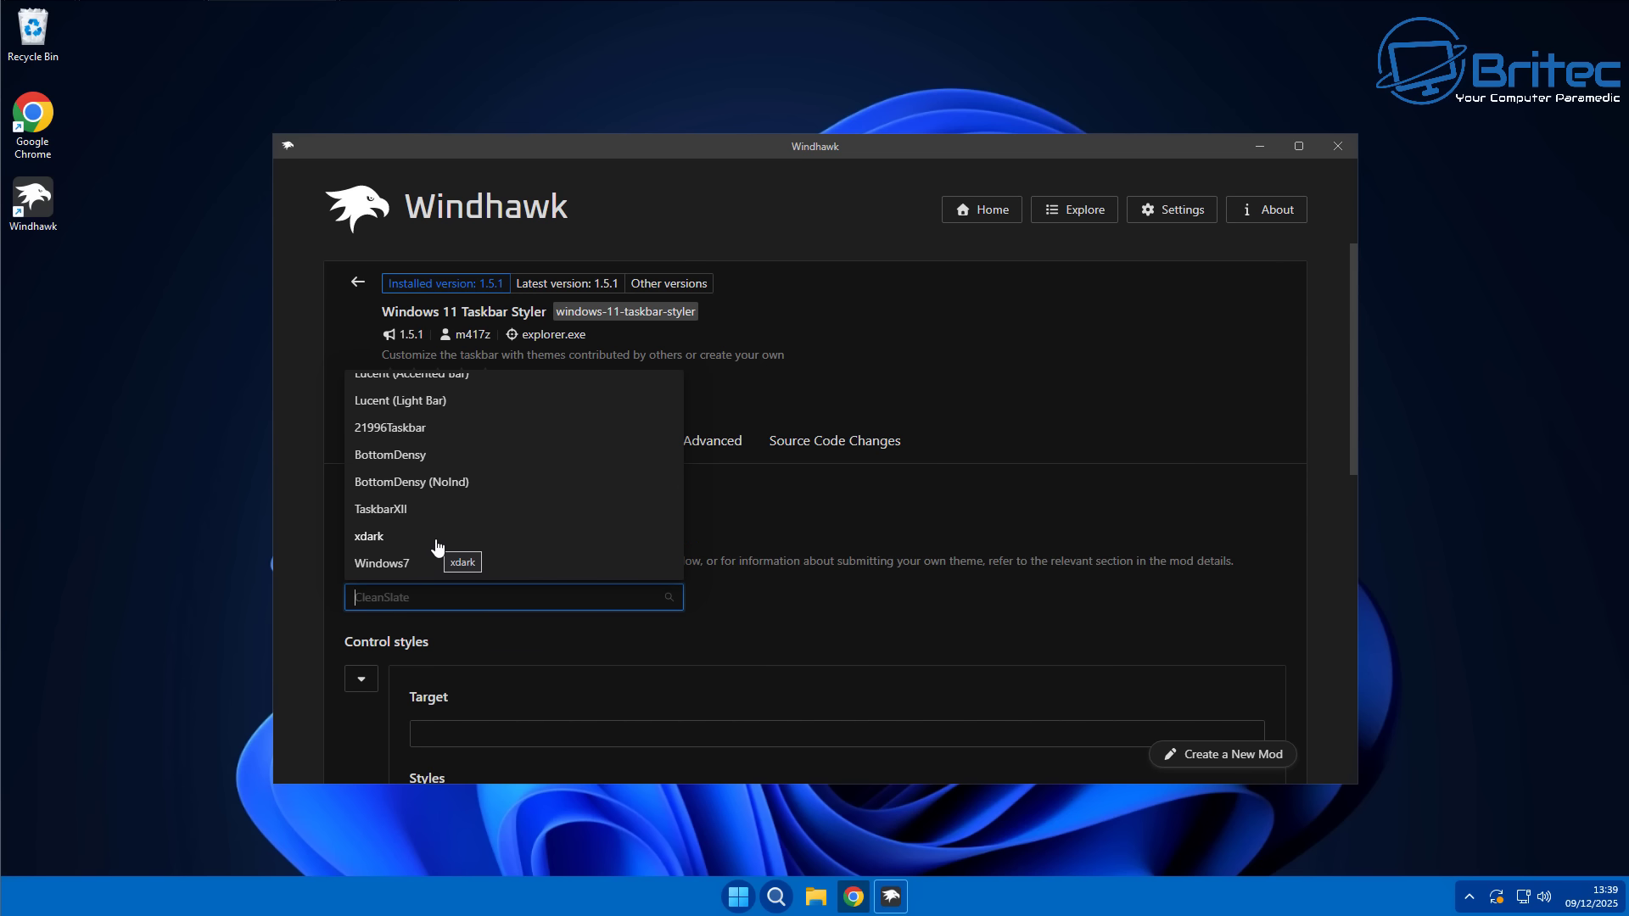
{"action": "scroll", "coordinate": [439, 547], "scroll_direction": "down", "scroll_amount": 1}
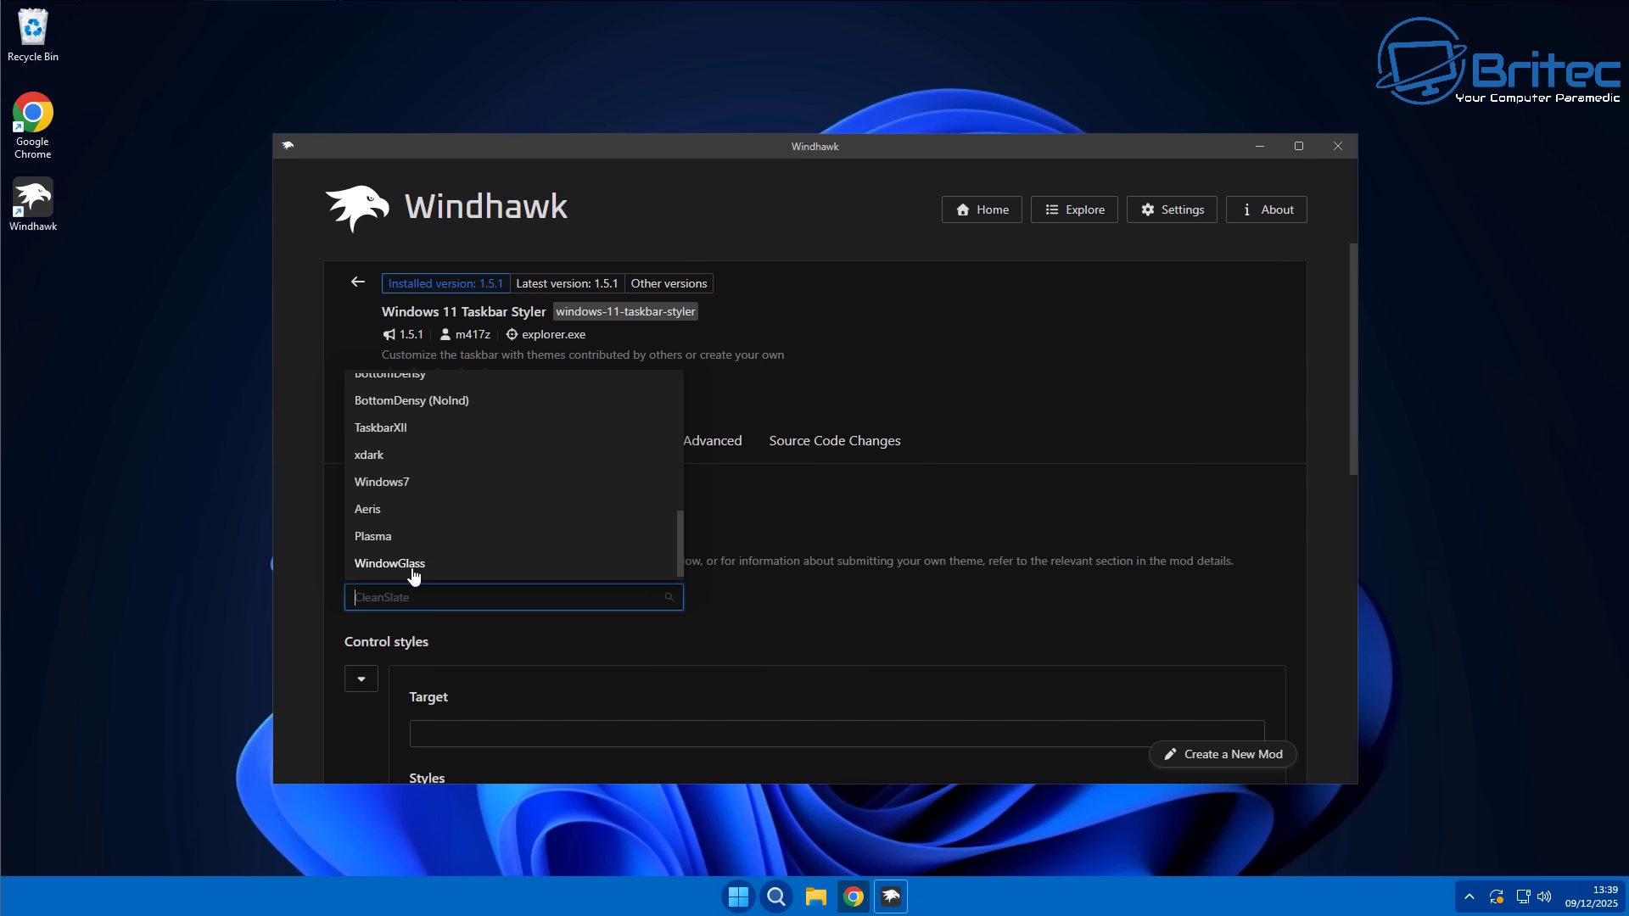
{"action": "left_click", "coordinate": [413, 565]}
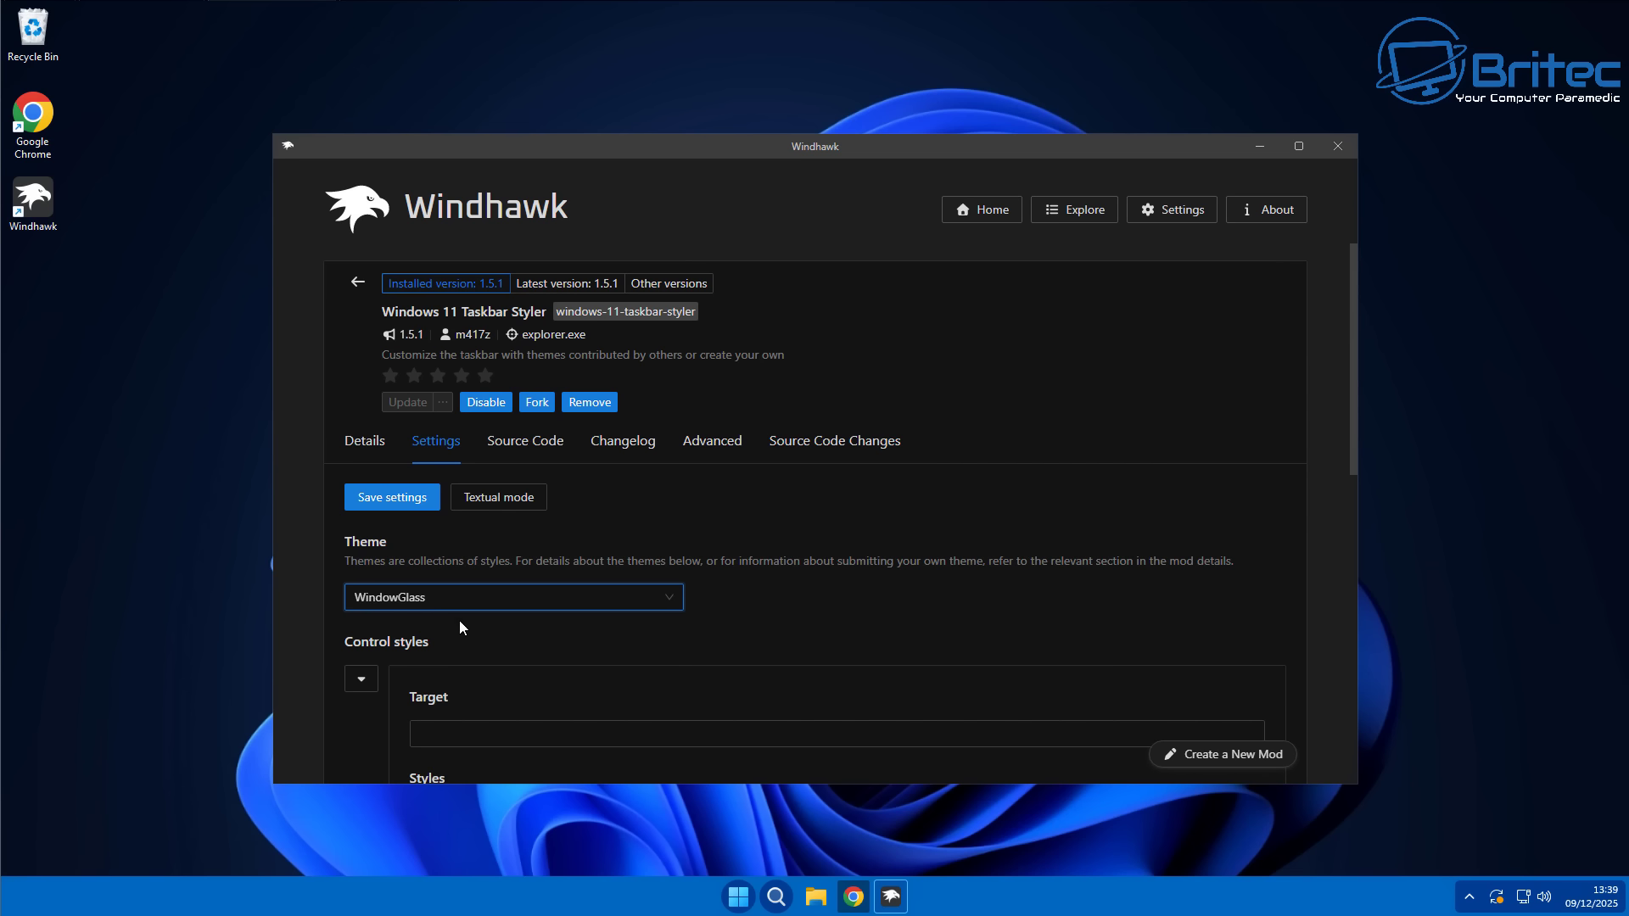
{"action": "left_click", "coordinate": [394, 505]}
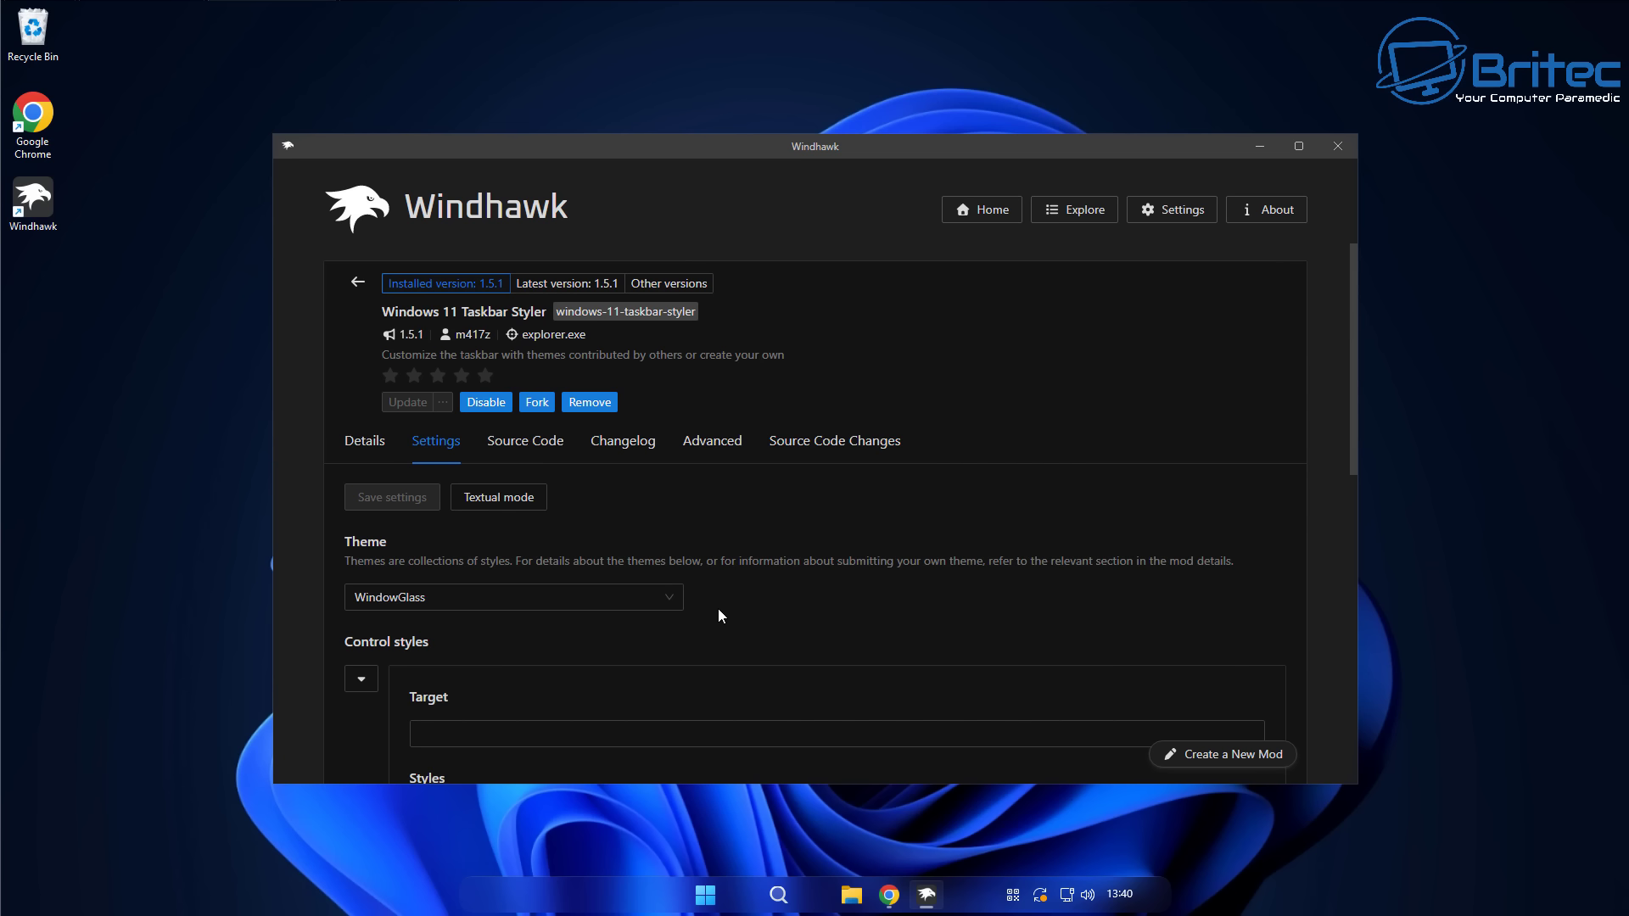
{"action": "scroll", "coordinate": [647, 608], "scroll_direction": "down", "scroll_amount": 1}
{"action": "scroll", "coordinate": [628, 636], "scroll_direction": "down", "scroll_amount": 1}
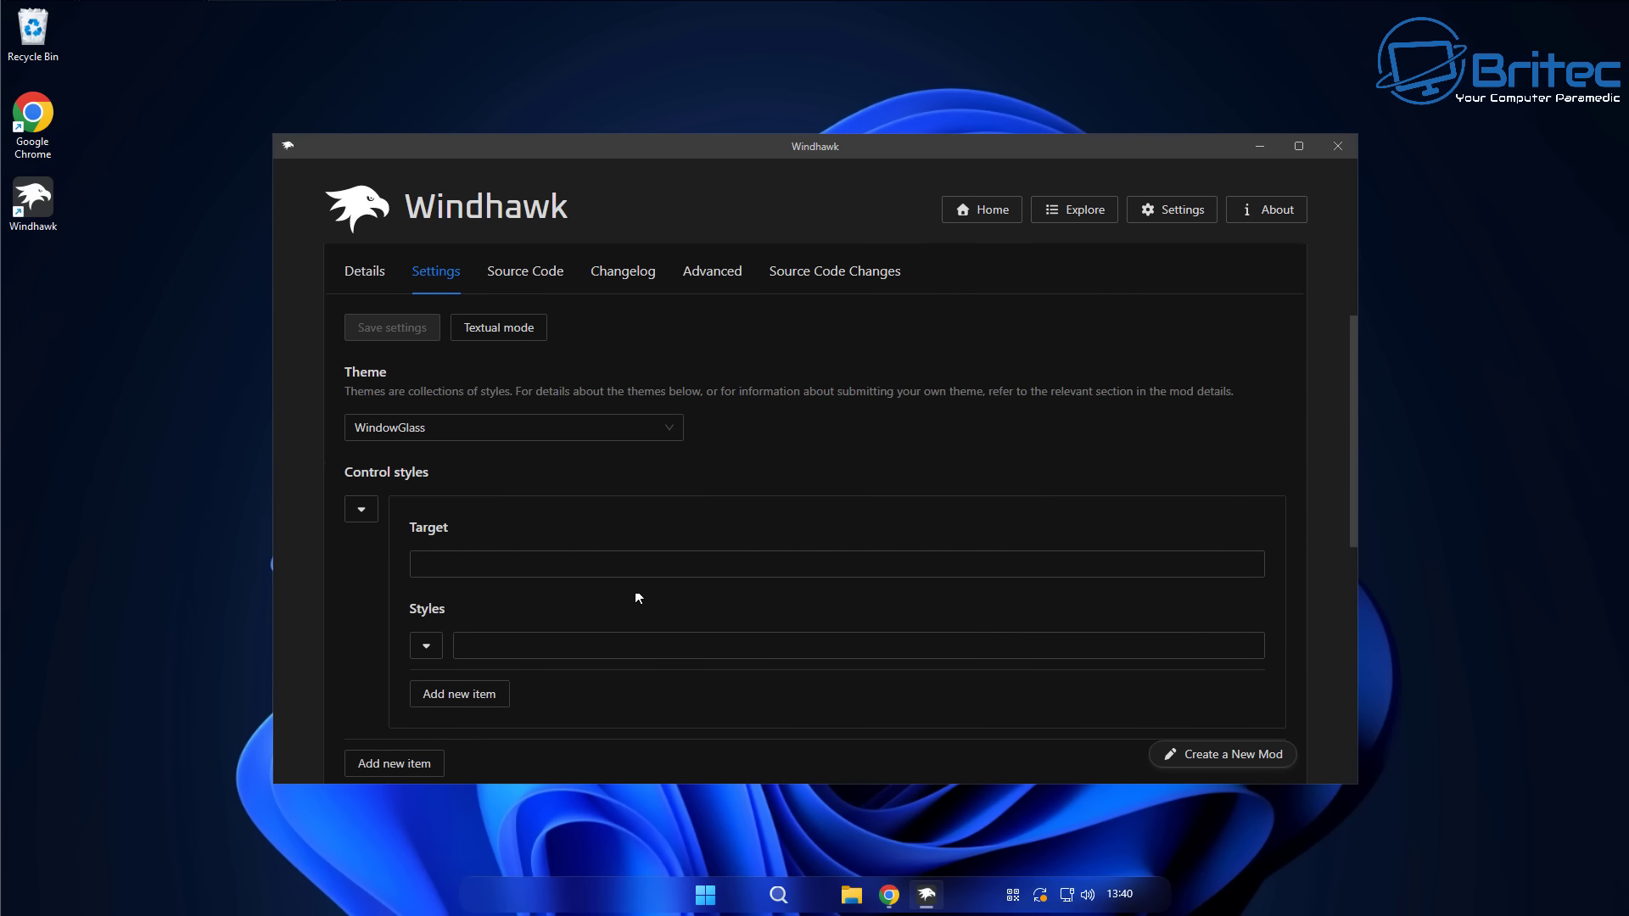
{"action": "left_click", "coordinate": [973, 223]}
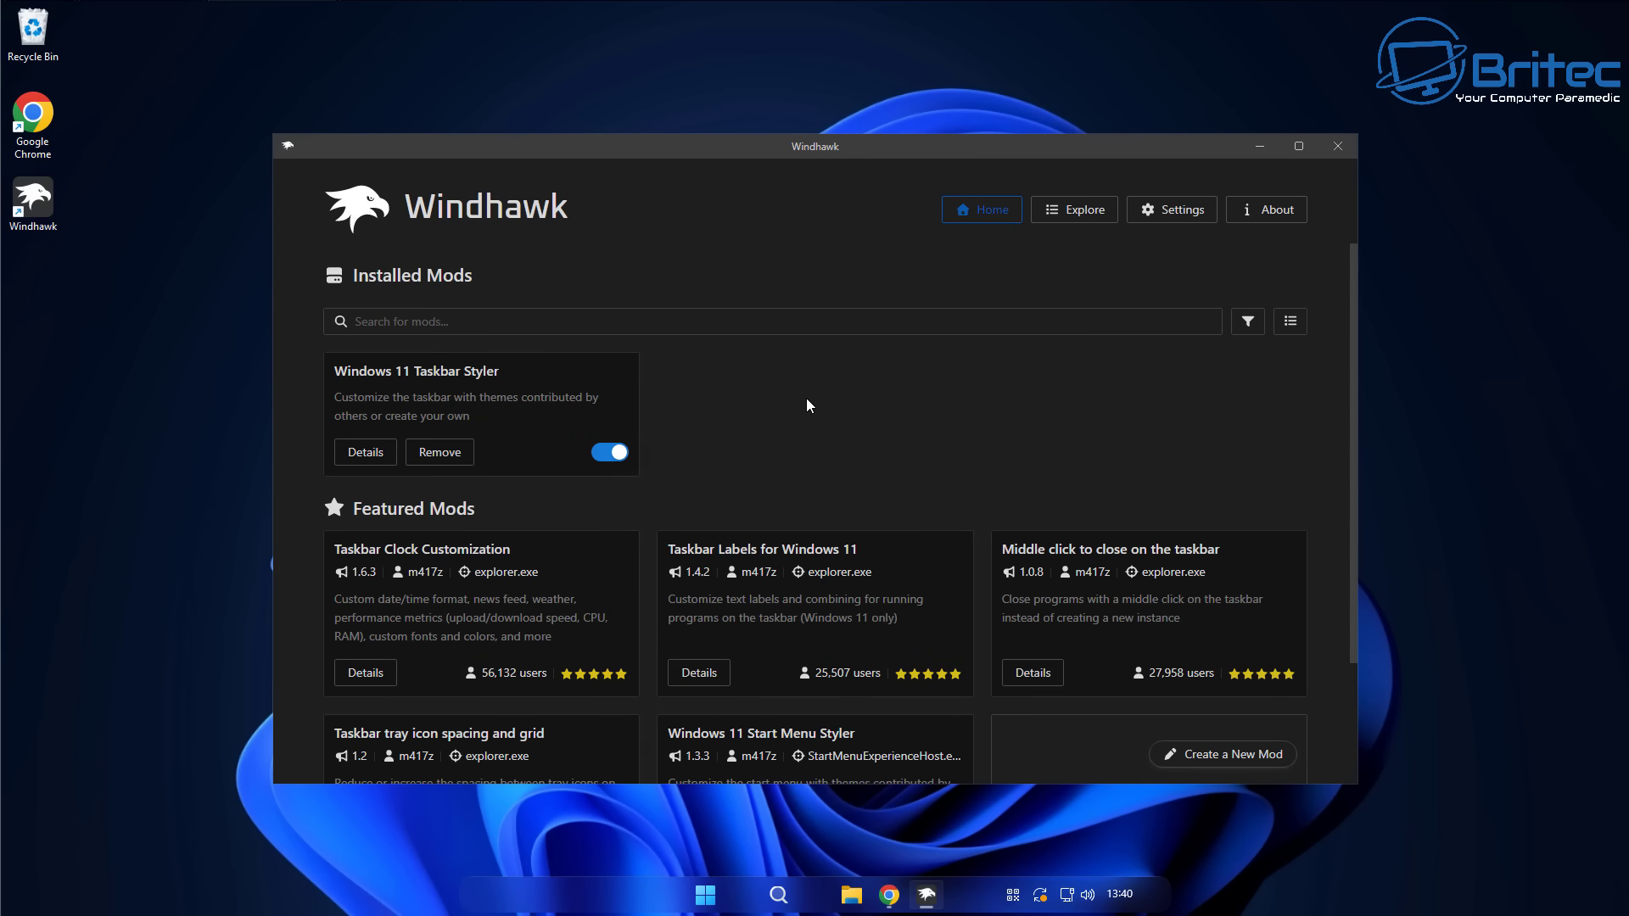
Step: Open the Windows 11 Start Menu Styler details from Explore and scroll its theme gallery
{"action": "left_click", "coordinate": [1093, 221]}
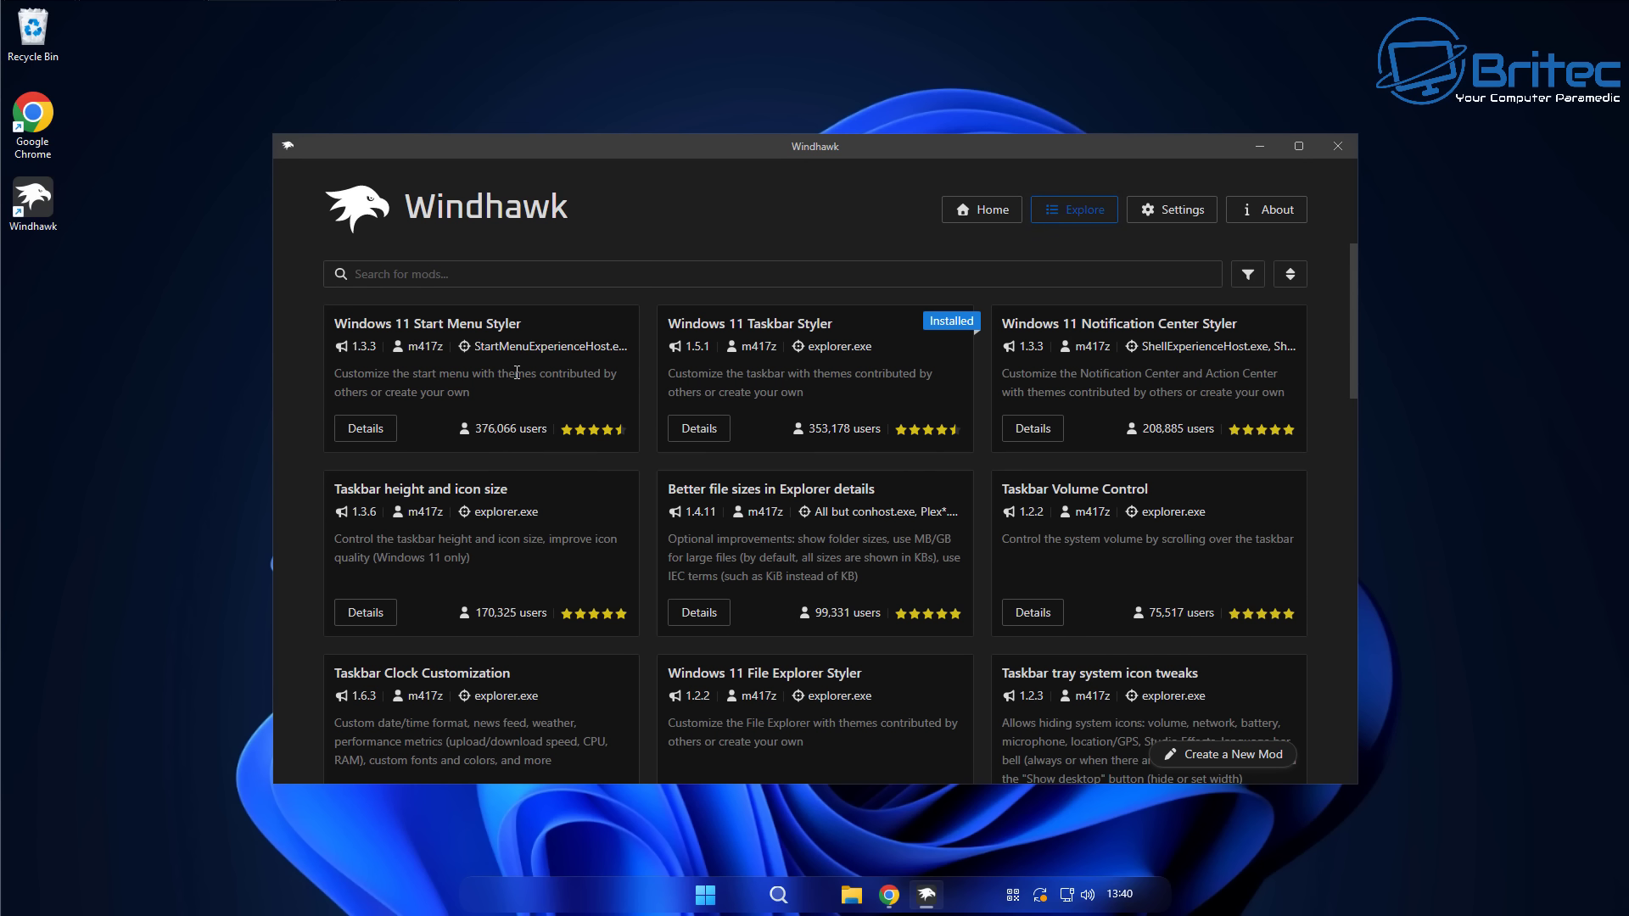
{"action": "left_click", "coordinate": [356, 426]}
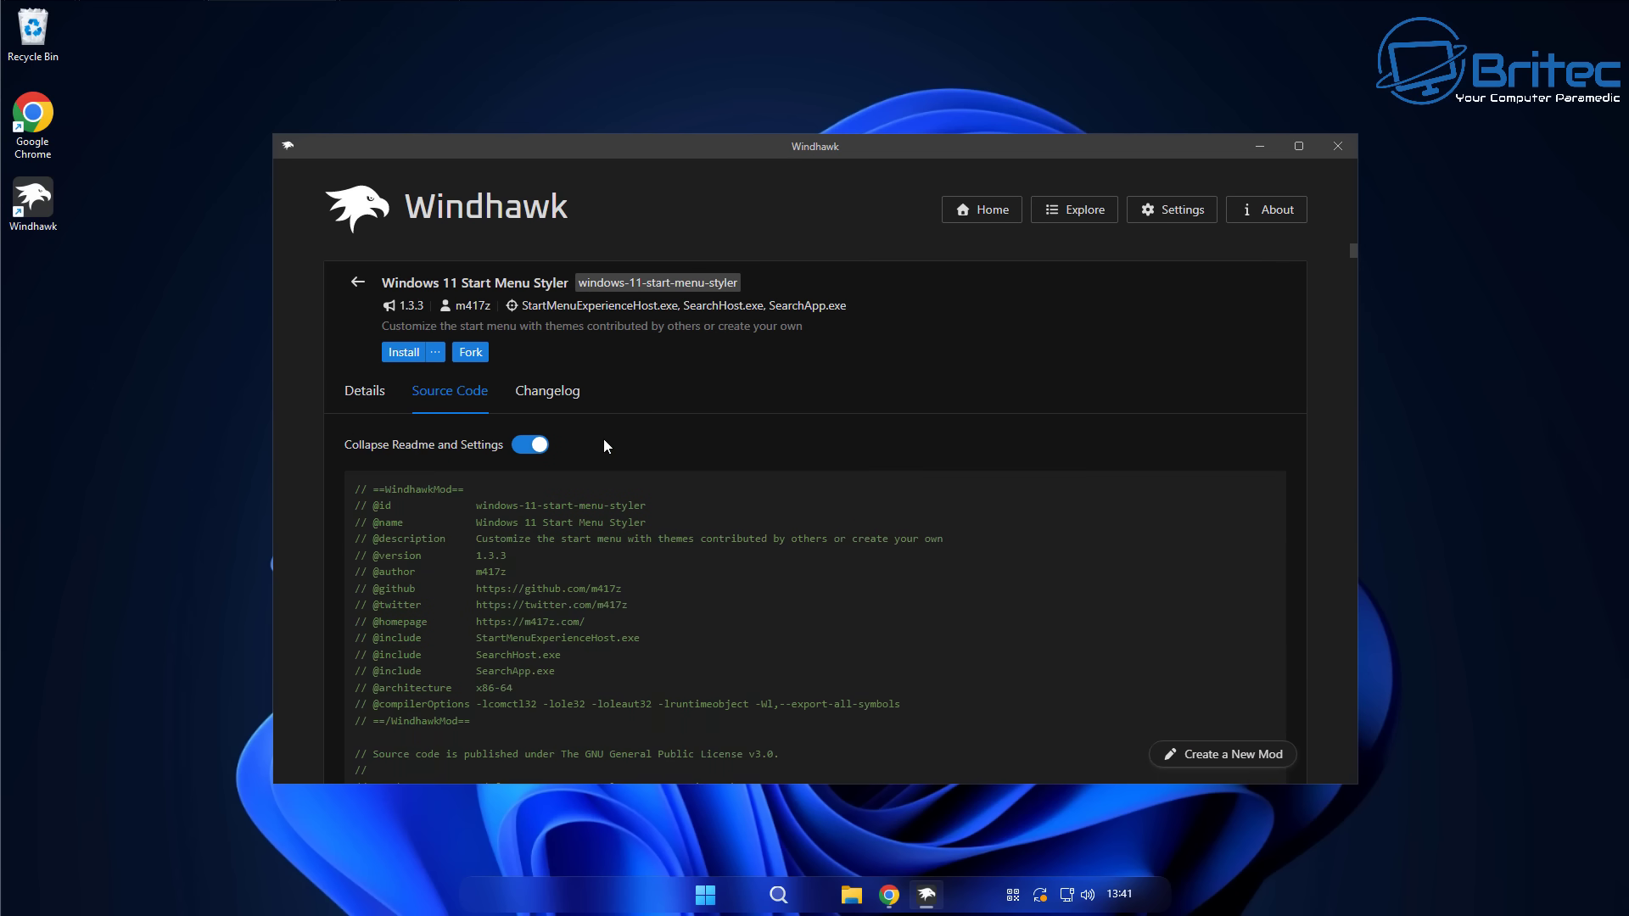
{"action": "left_click", "coordinate": [367, 392]}
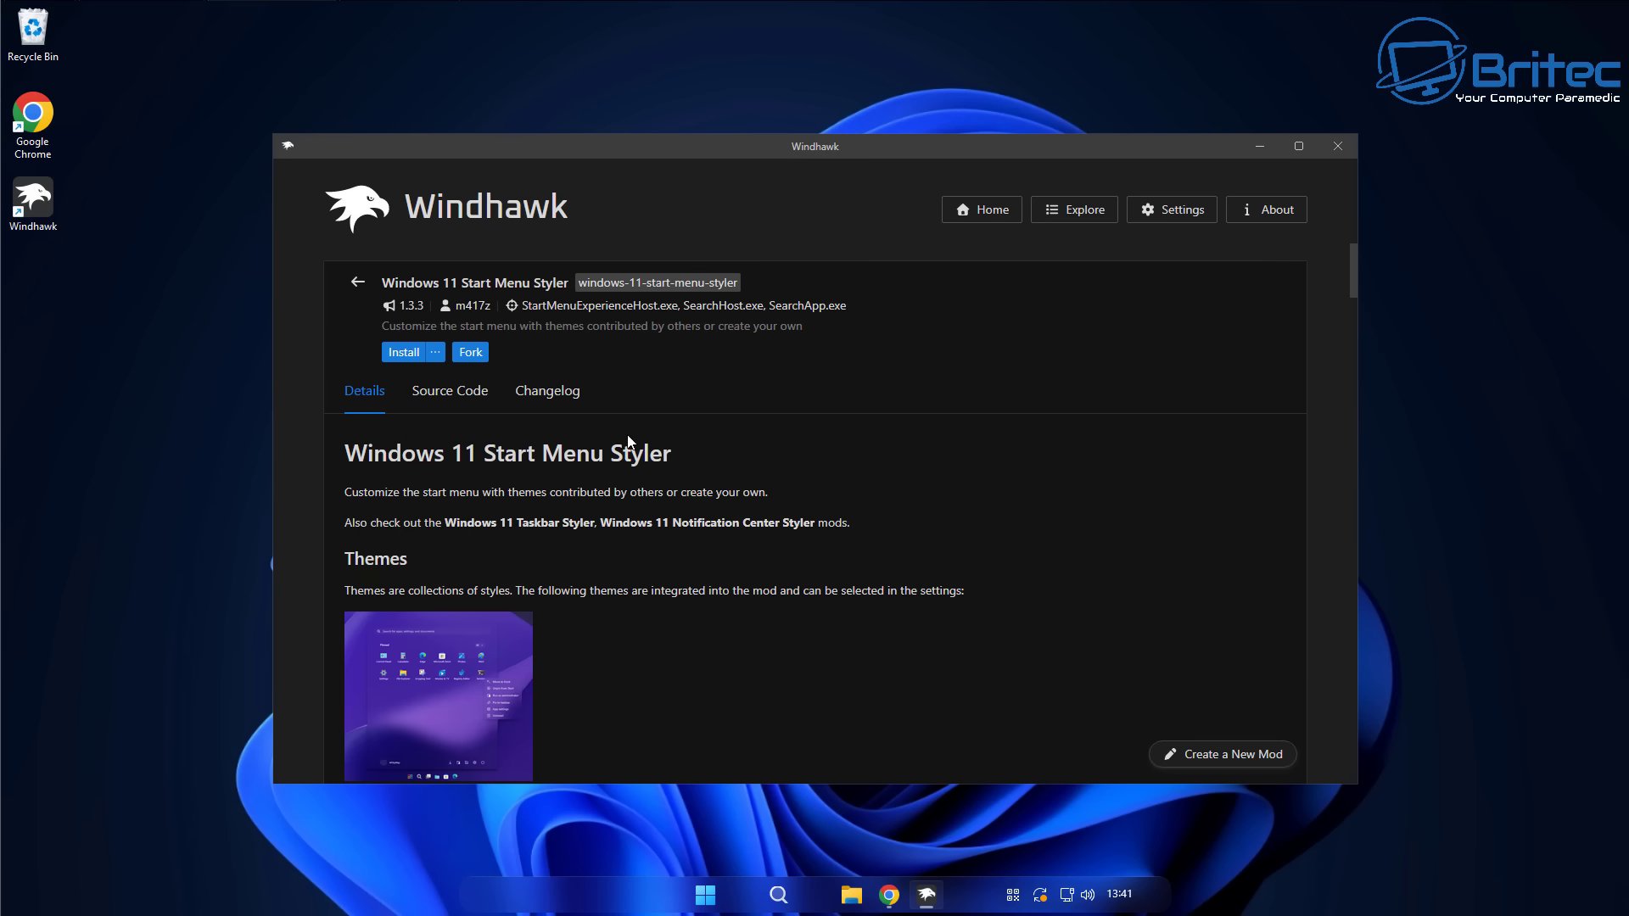
{"action": "scroll", "coordinate": [1192, 450], "scroll_direction": "down", "scroll_amount": 5}
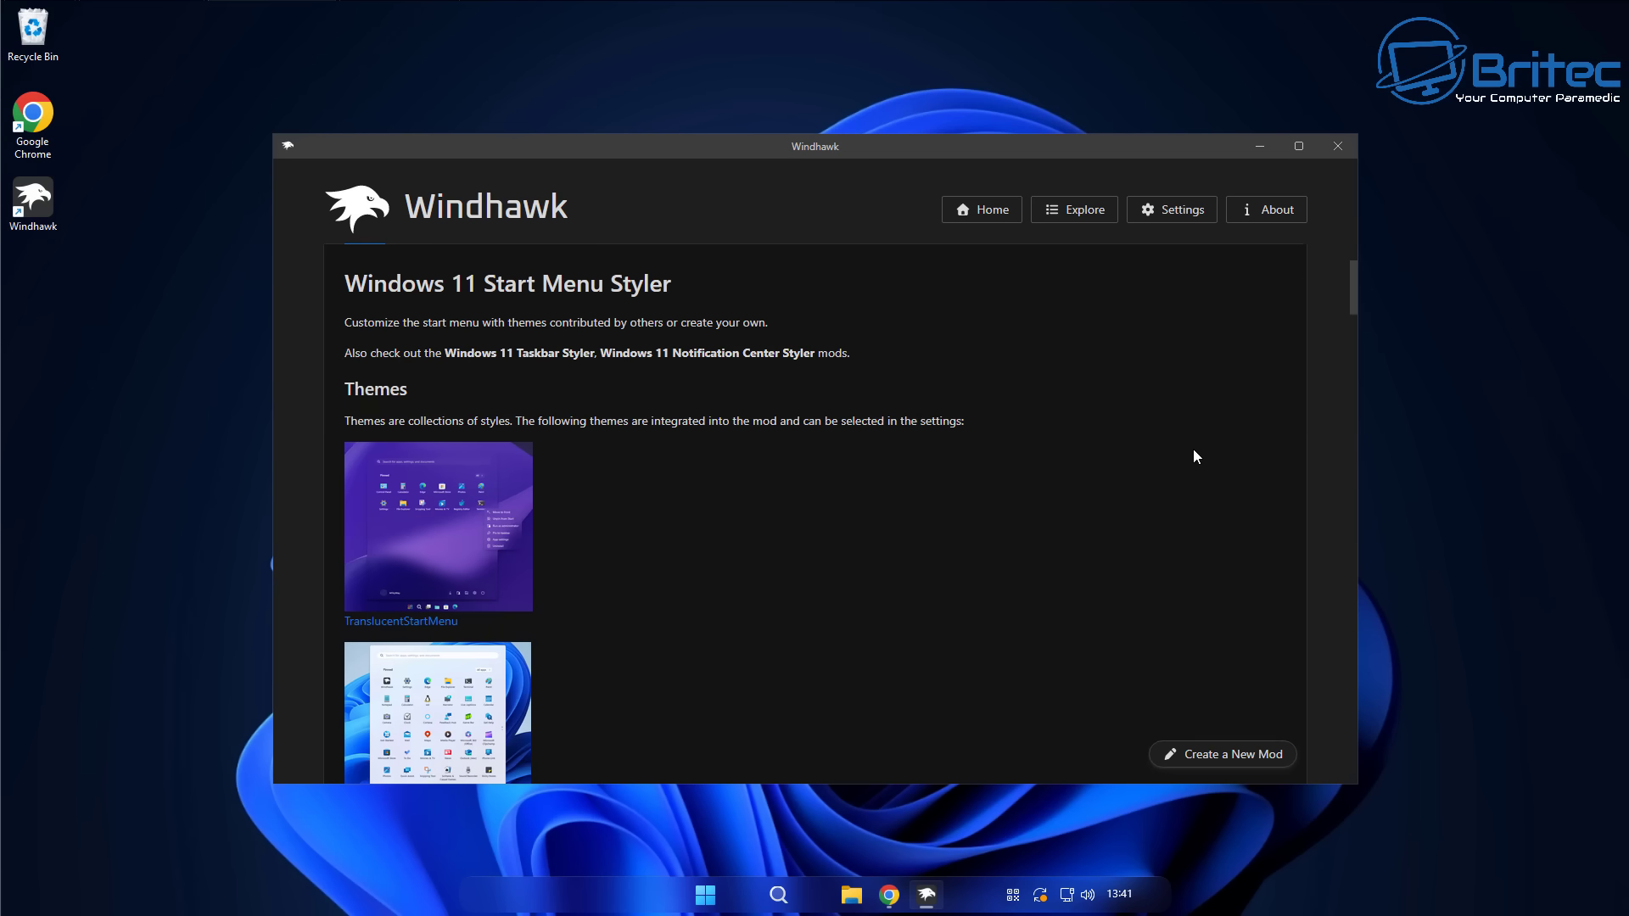
{"action": "scroll", "coordinate": [1122, 467], "scroll_direction": "down", "scroll_amount": 8}
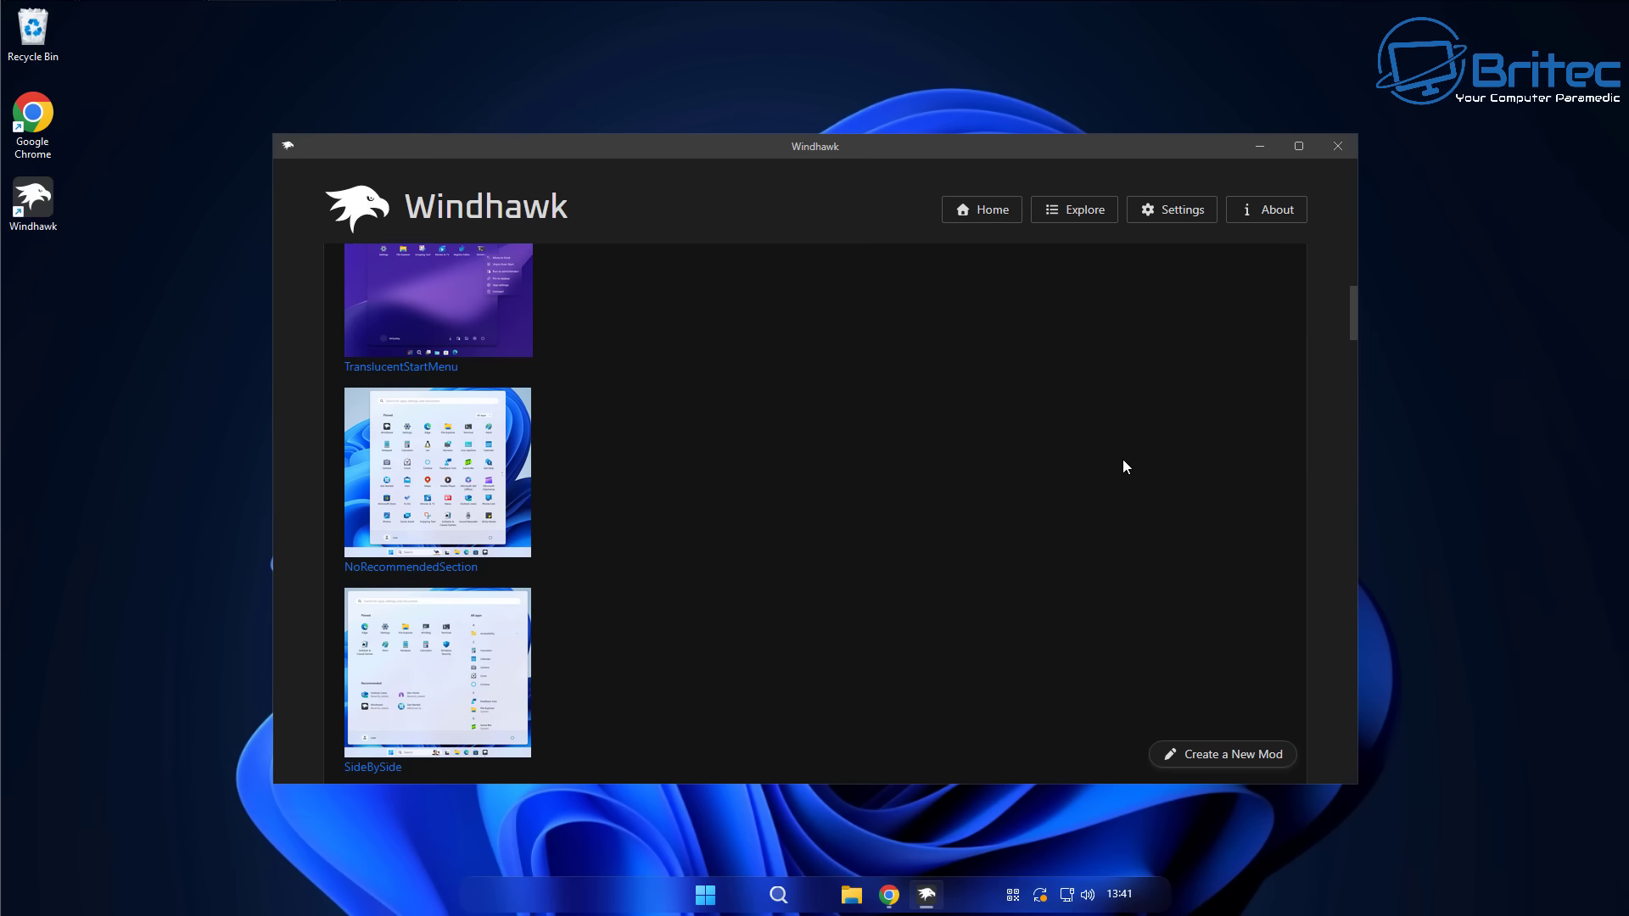
{"action": "scroll", "coordinate": [1121, 466], "scroll_direction": "down", "scroll_amount": 8}
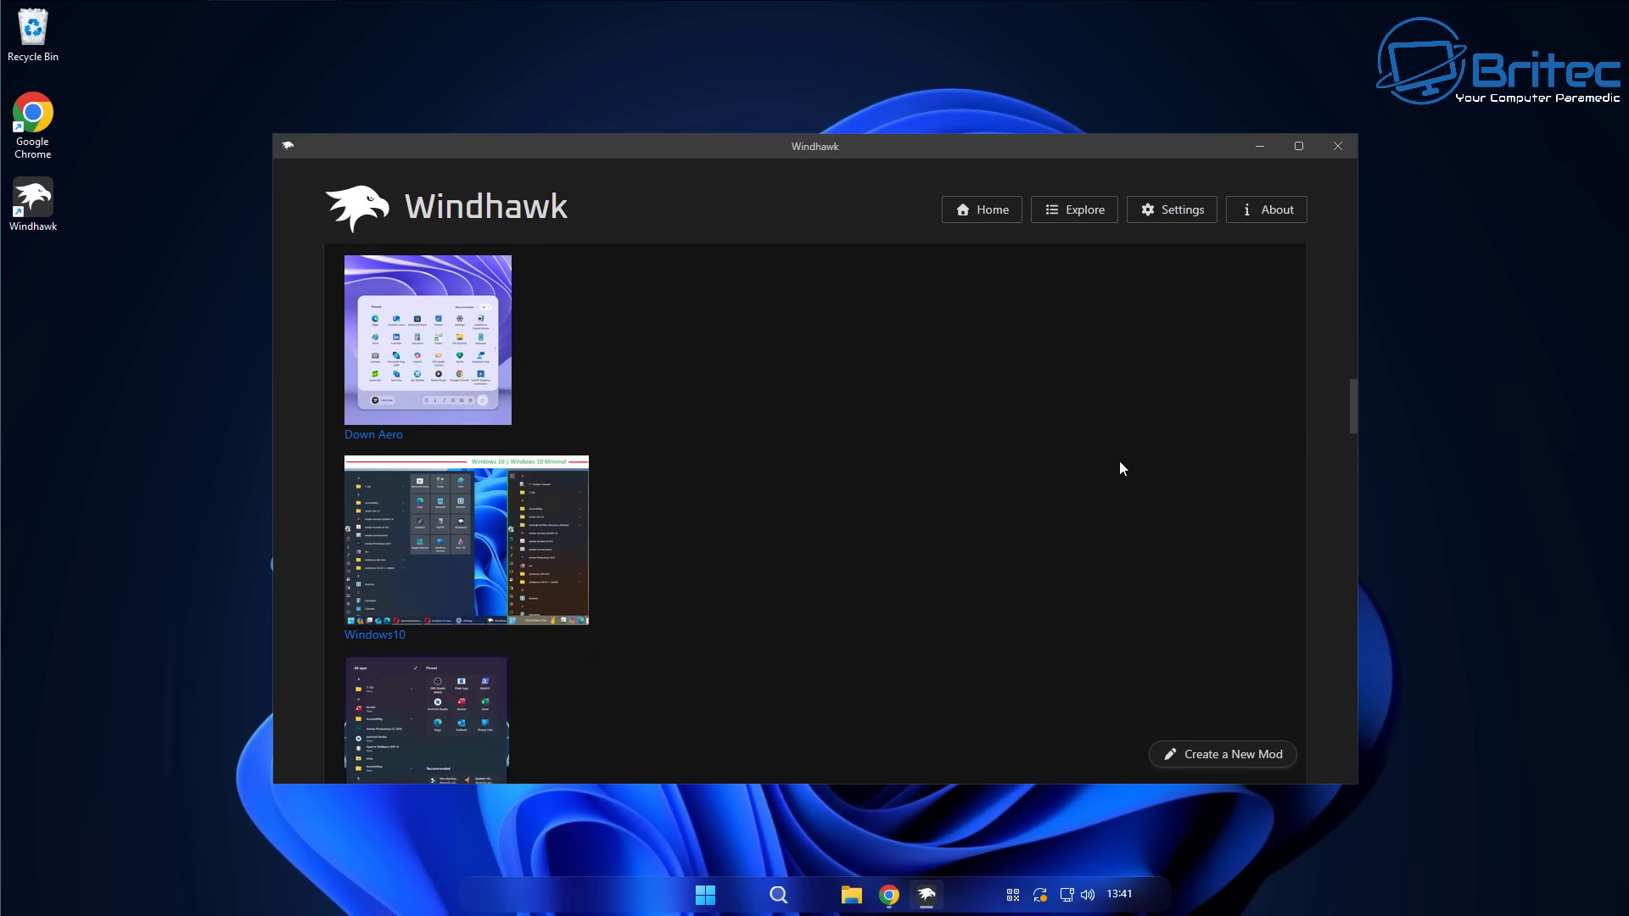
{"action": "scroll", "coordinate": [1120, 462], "scroll_direction": "down", "scroll_amount": 8}
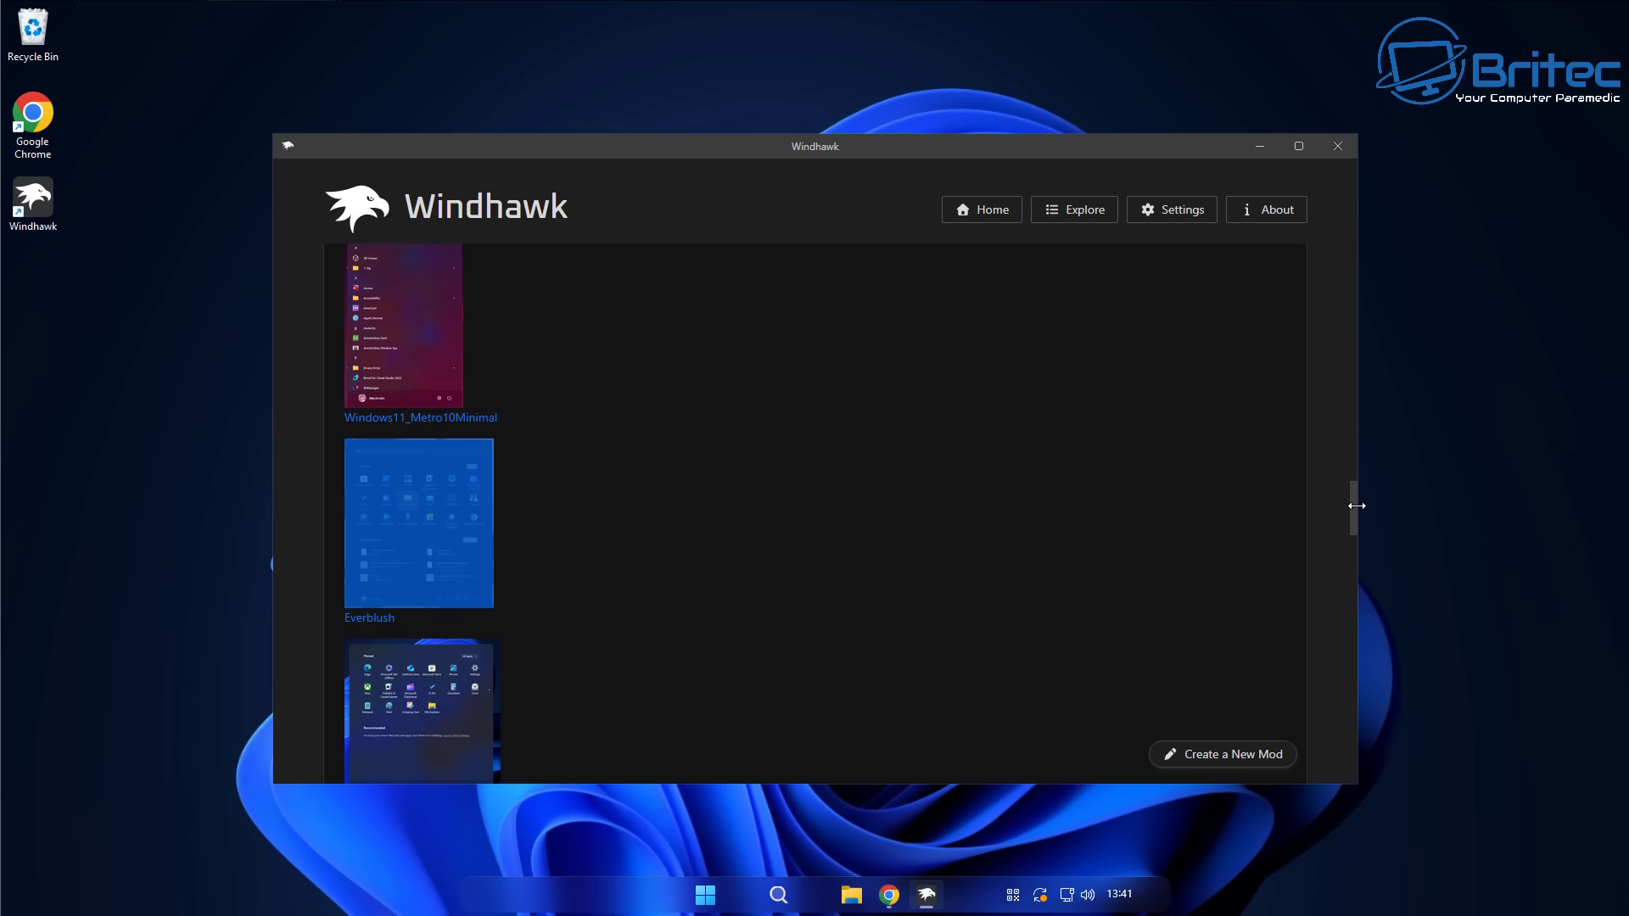
{"action": "left_click_drag", "start_coordinate": [1352, 511], "coordinate": [1361, 251]}
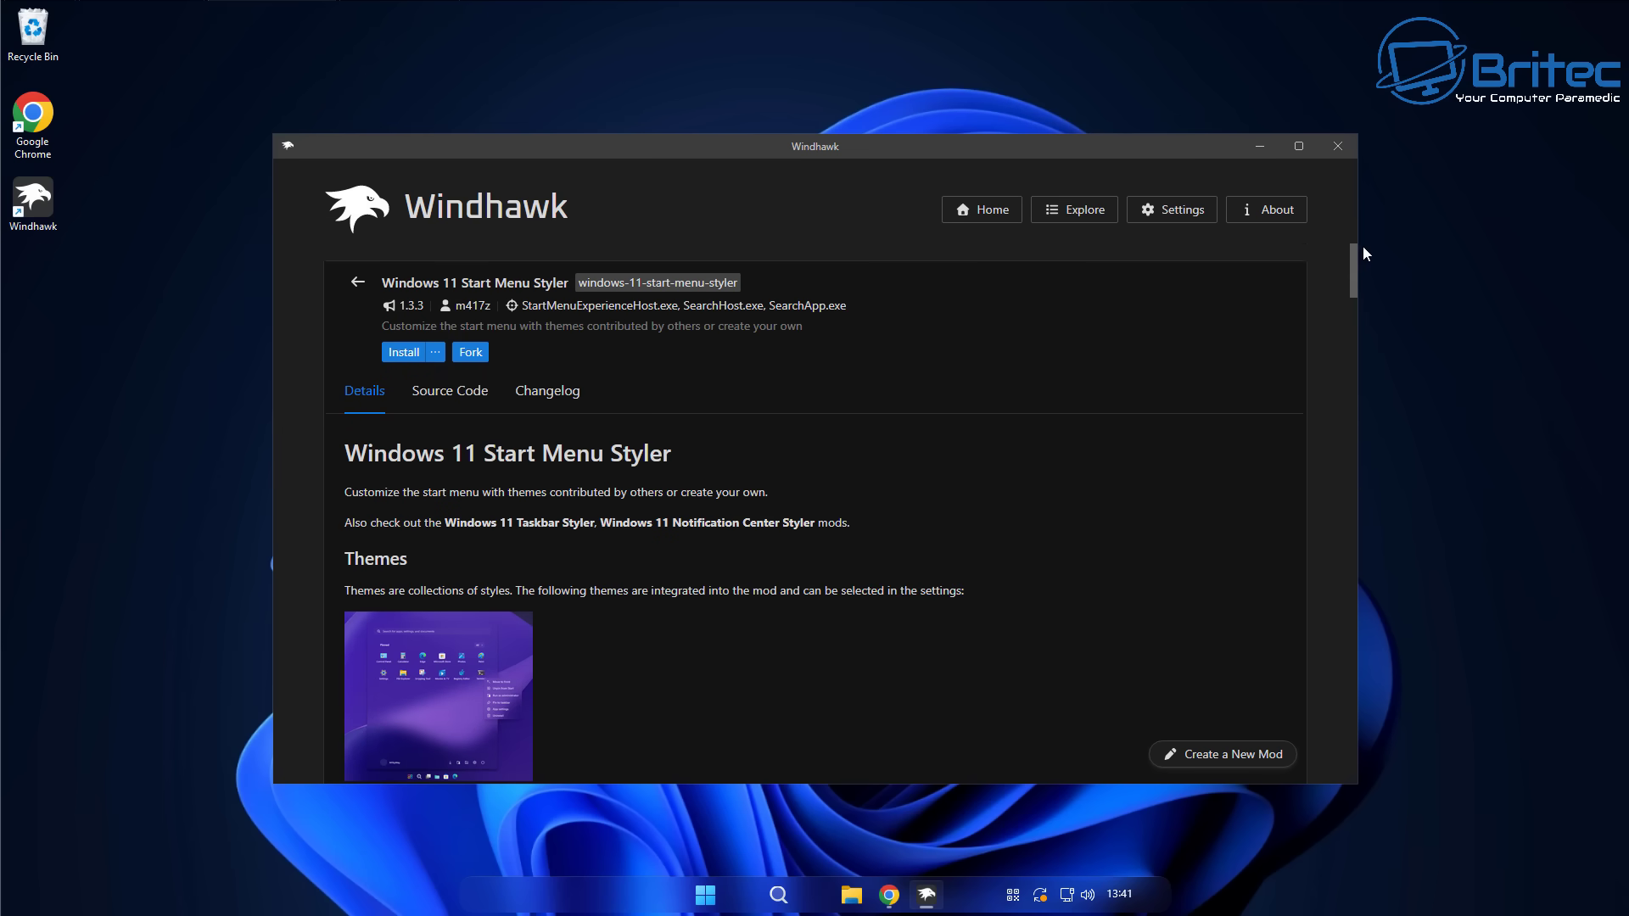
Step: Install the Windows 11 Start Menu Styler, accepting the risk warning
{"action": "left_click", "coordinate": [398, 352]}
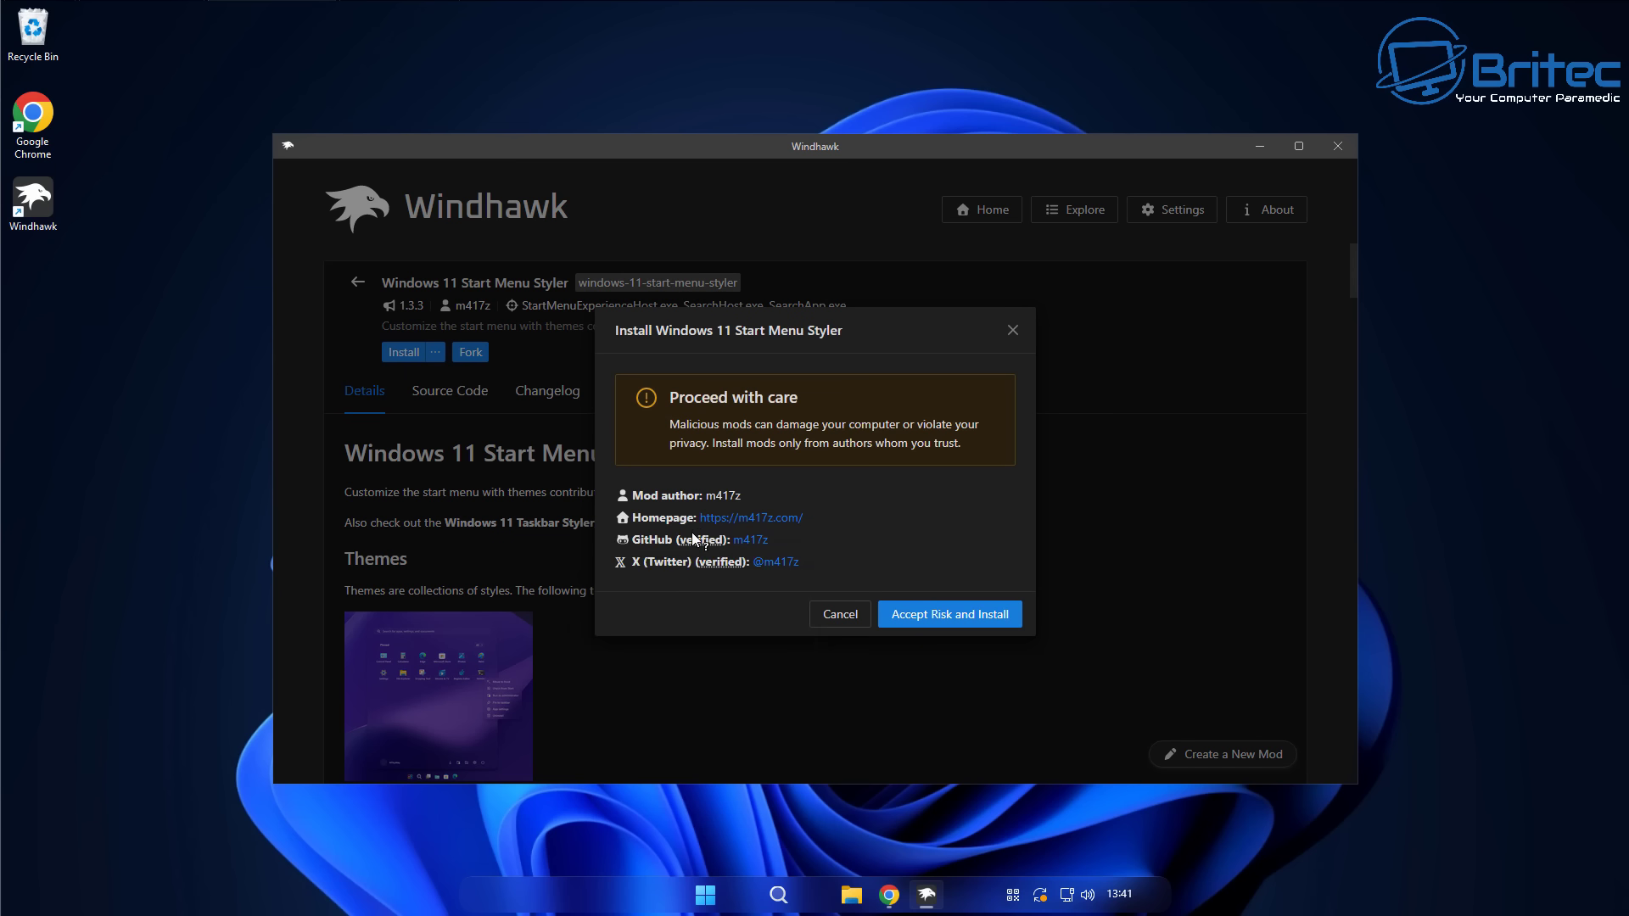
{"action": "mouse_move", "coordinate": [737, 570]}
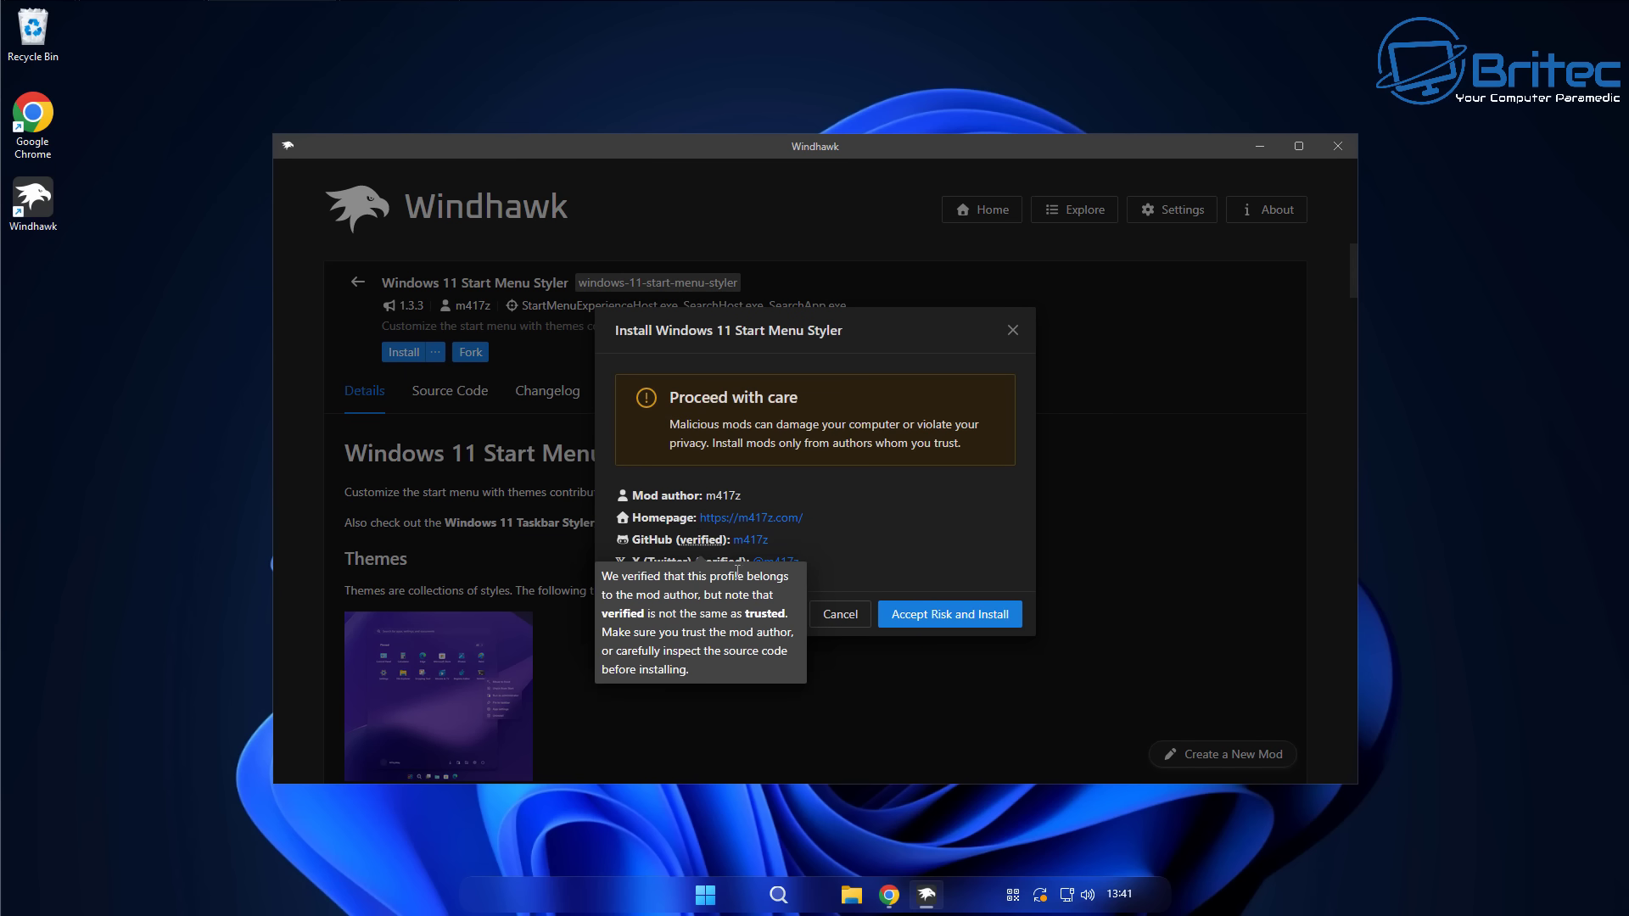
{"action": "left_click", "coordinate": [947, 622]}
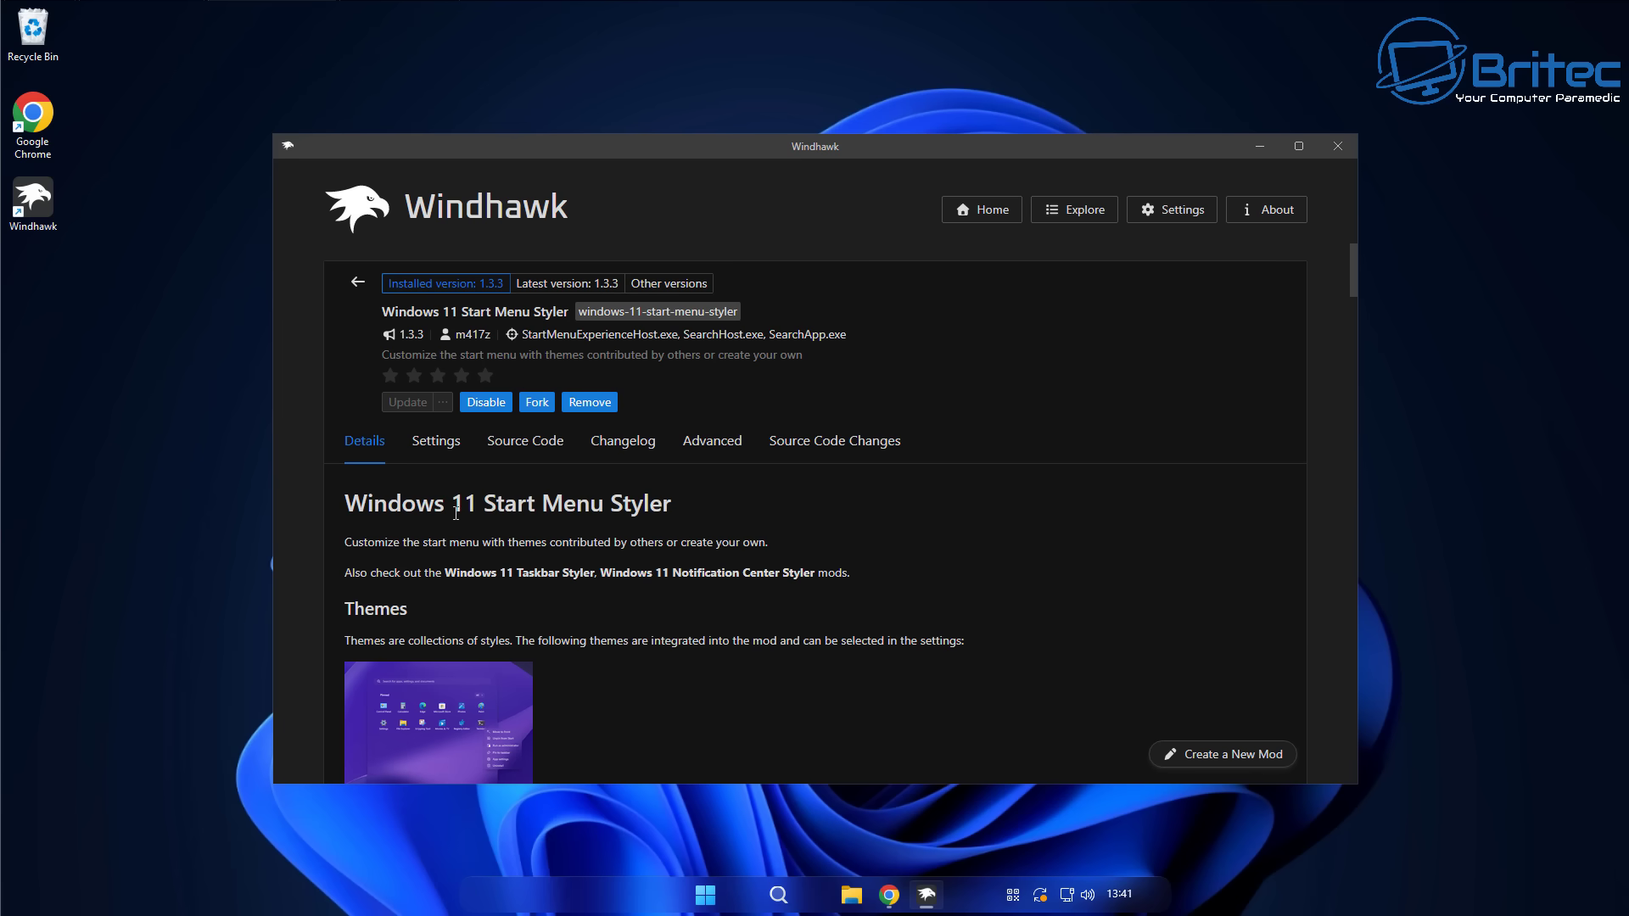
Step: Save the Start menu theme as WindowGlass (for the redesigned Start menu) and minimise Windhawk
{"action": "left_click", "coordinate": [431, 458]}
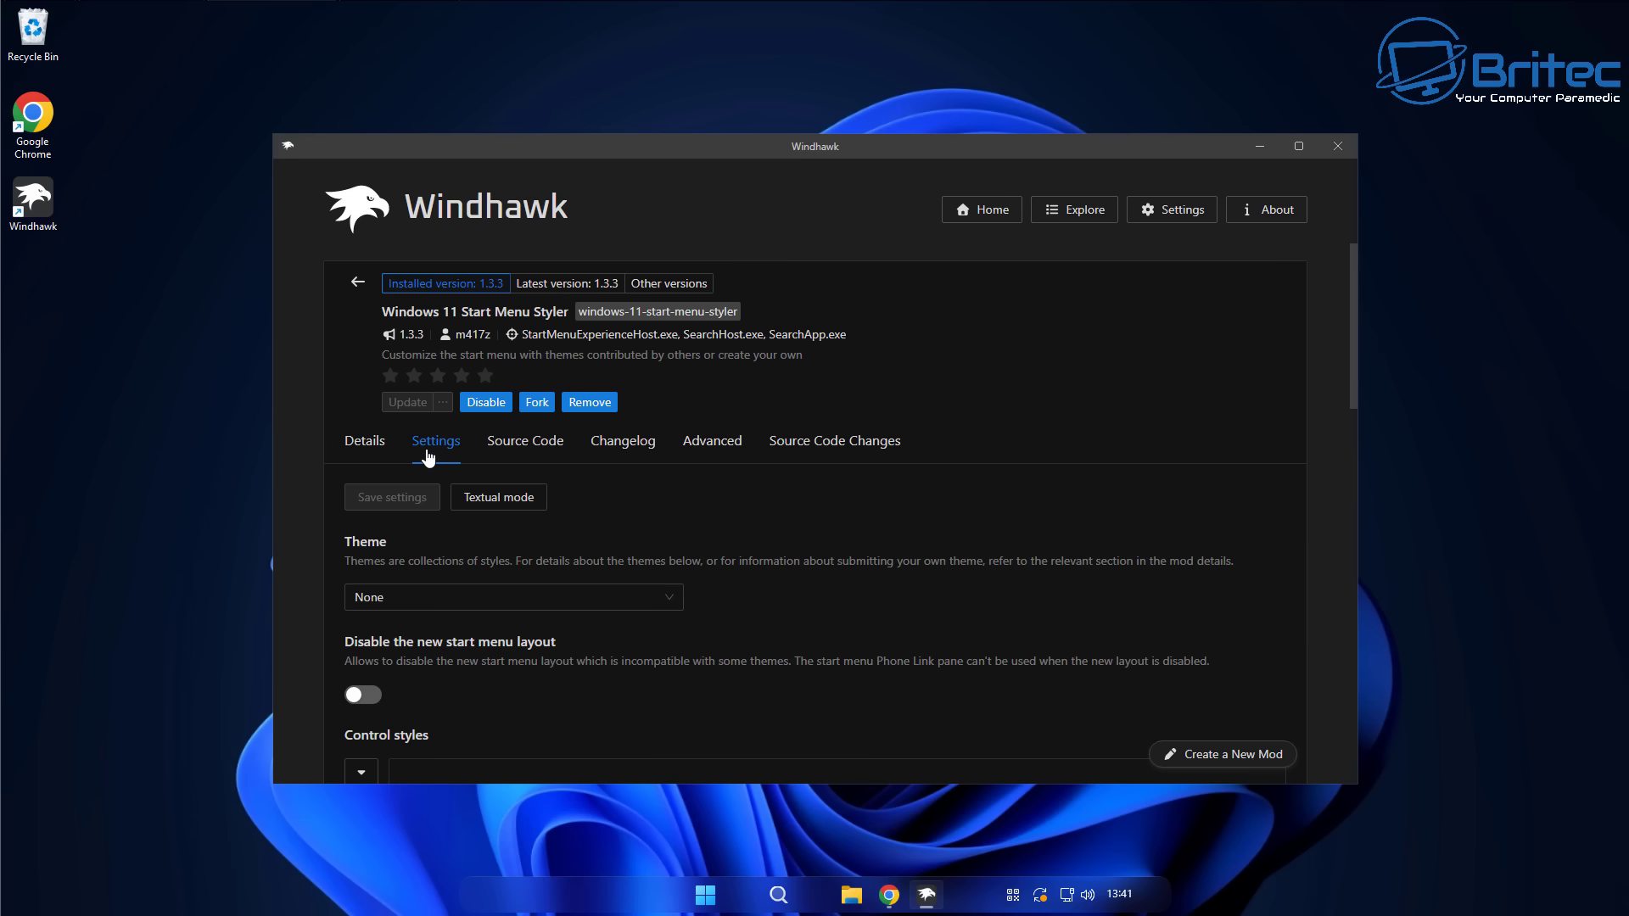
{"action": "left_click", "coordinate": [676, 593]}
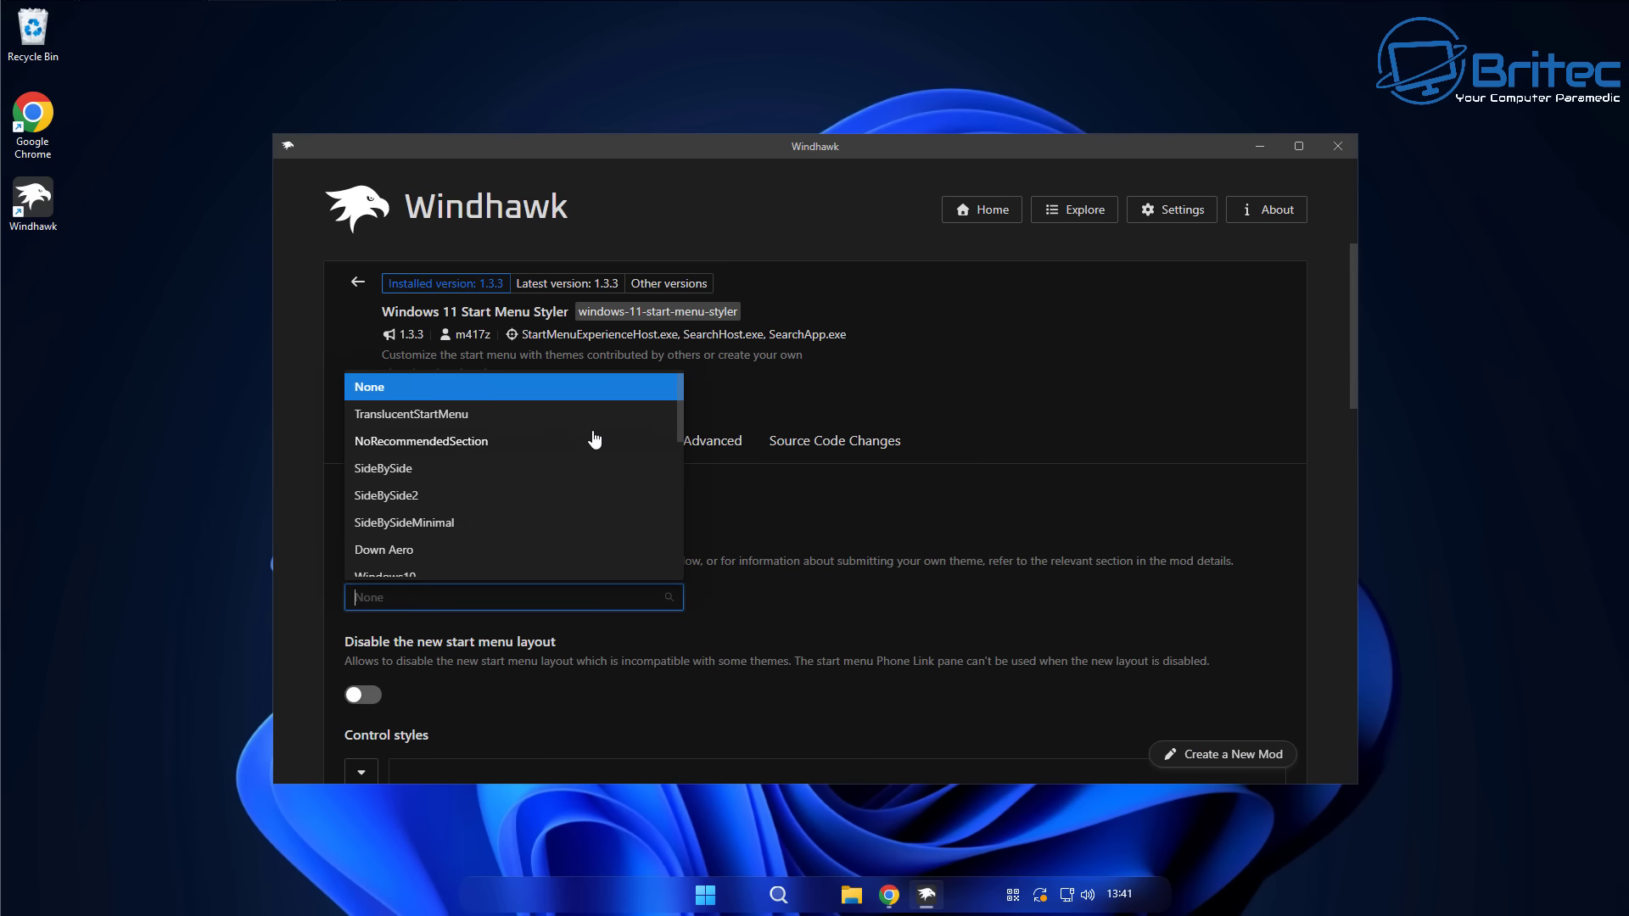
{"action": "scroll", "coordinate": [592, 444], "scroll_direction": "down", "scroll_amount": 8}
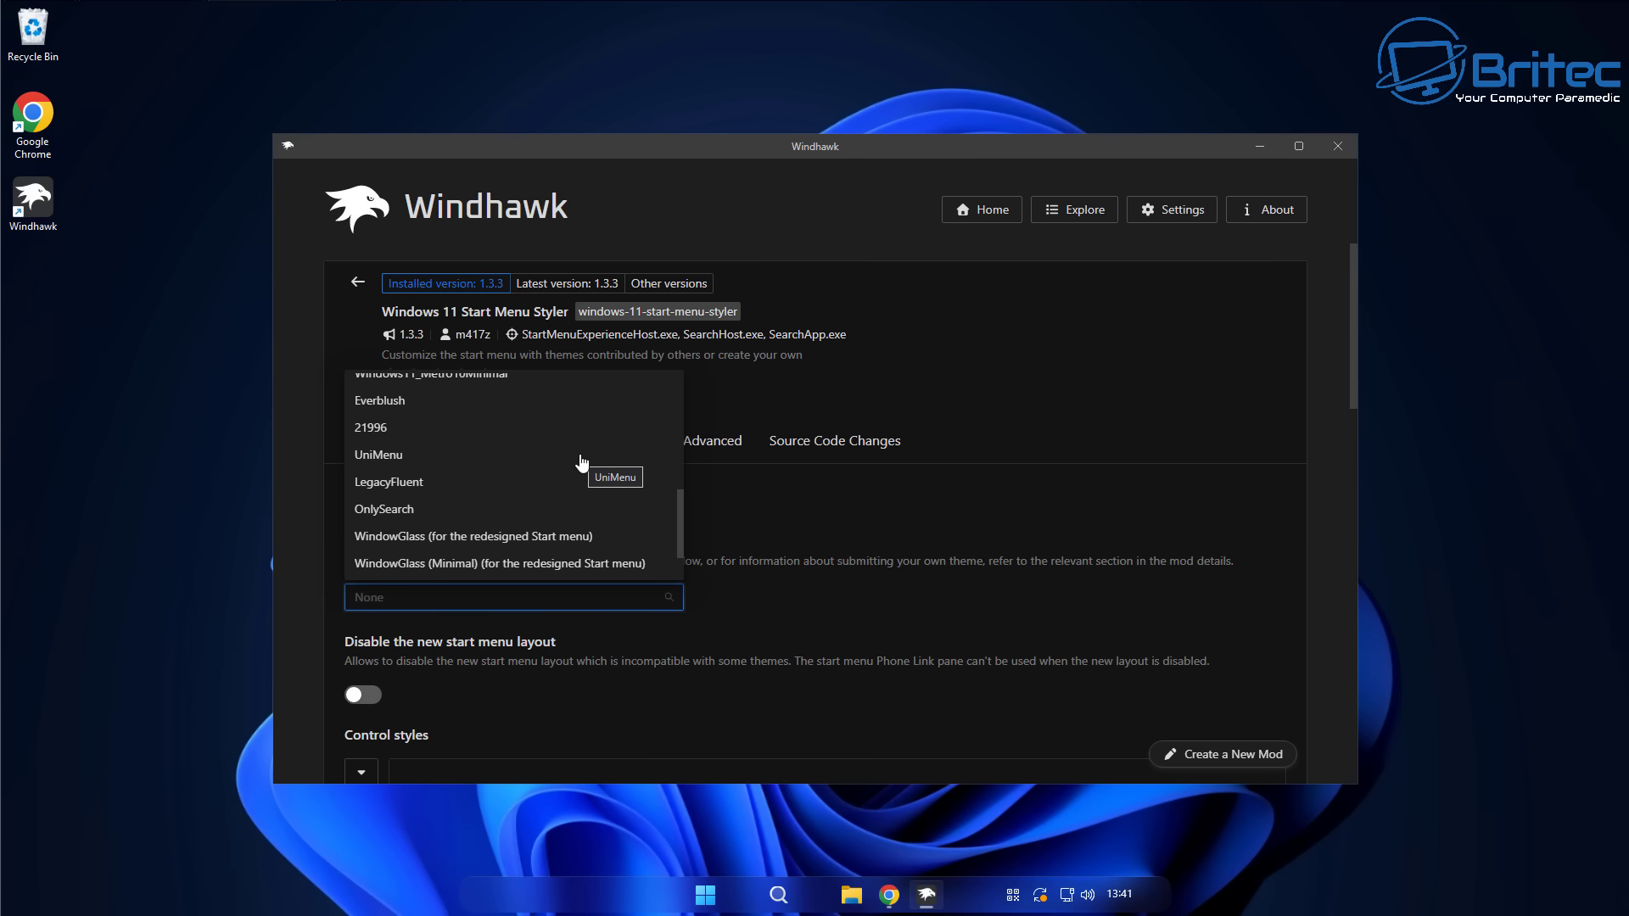
{"action": "left_click", "coordinate": [496, 543]}
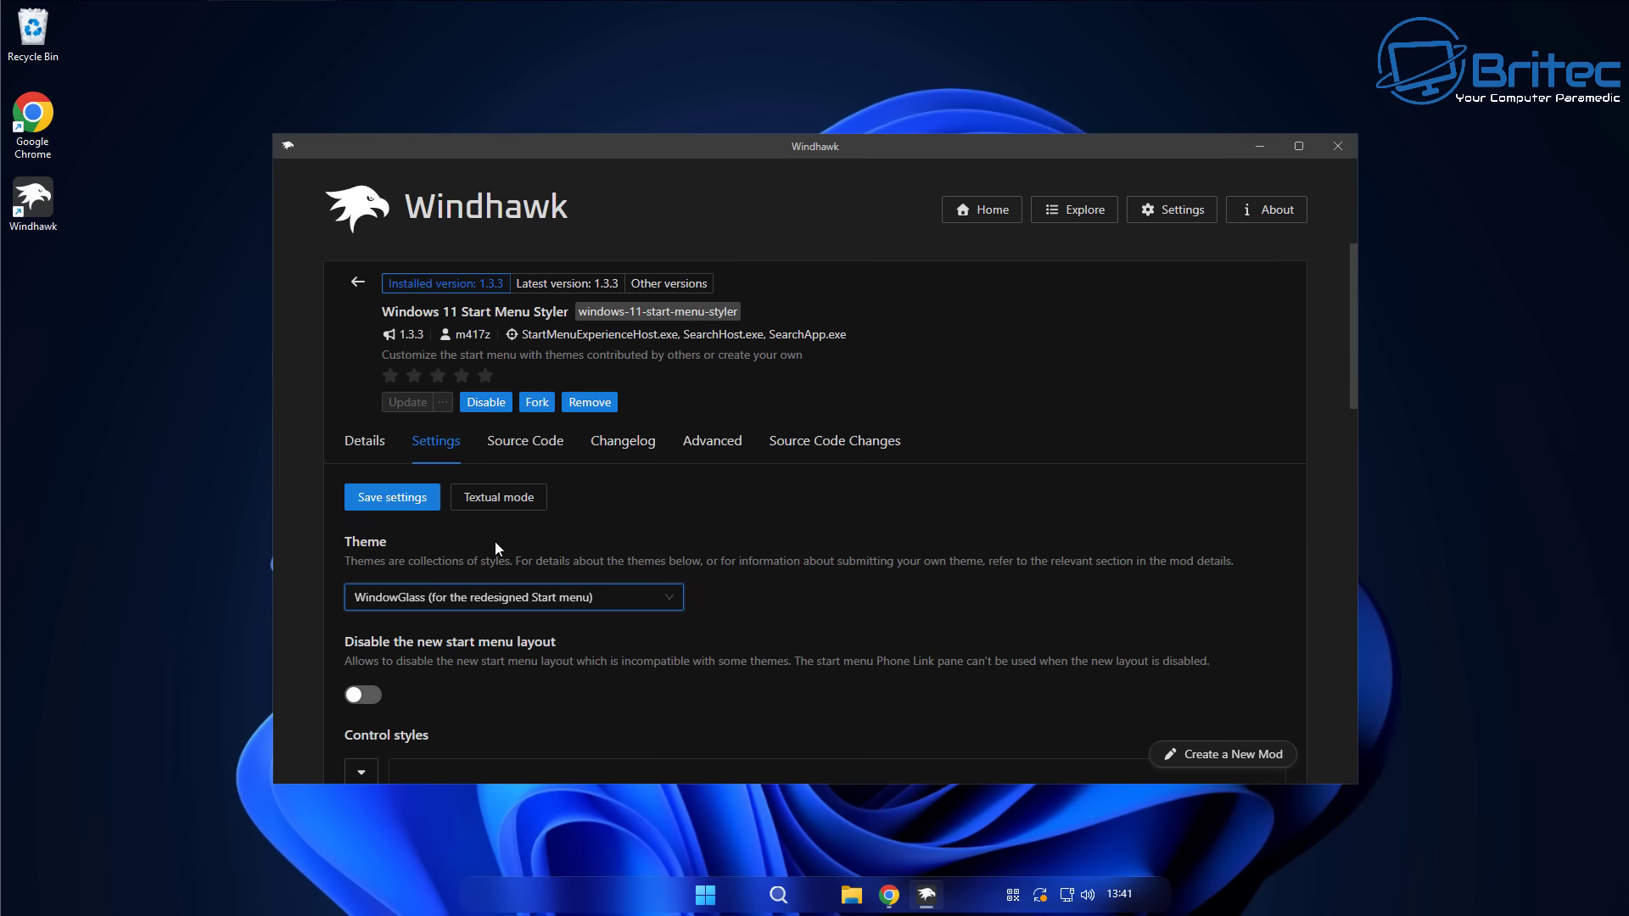
{"action": "left_click", "coordinate": [391, 504]}
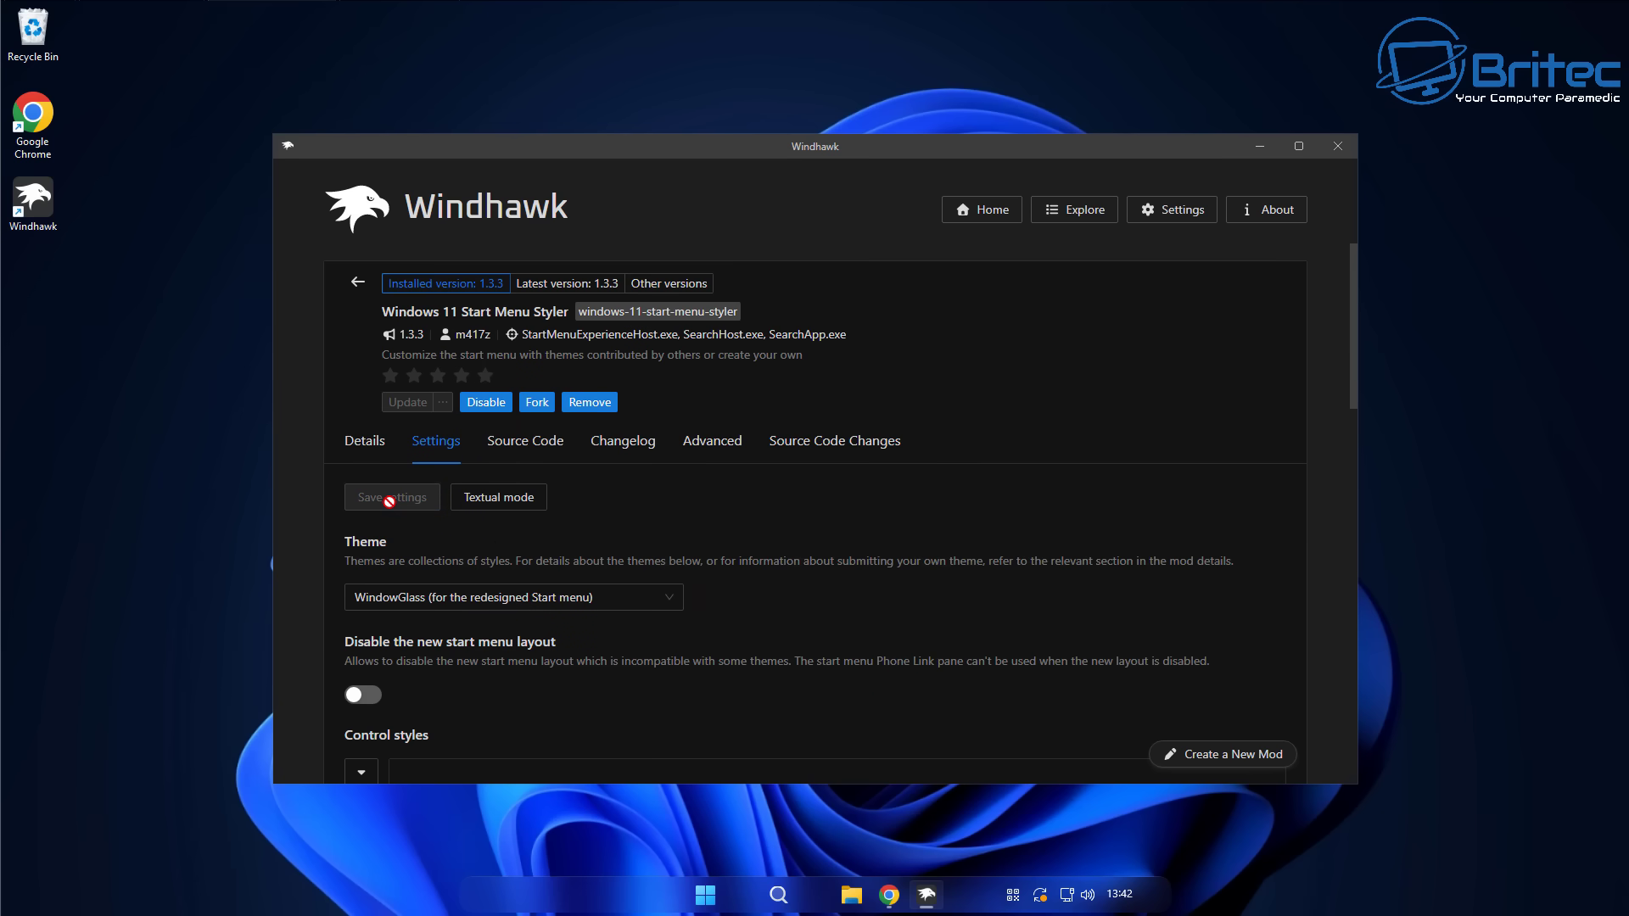
{"action": "left_click", "coordinate": [1252, 141]}
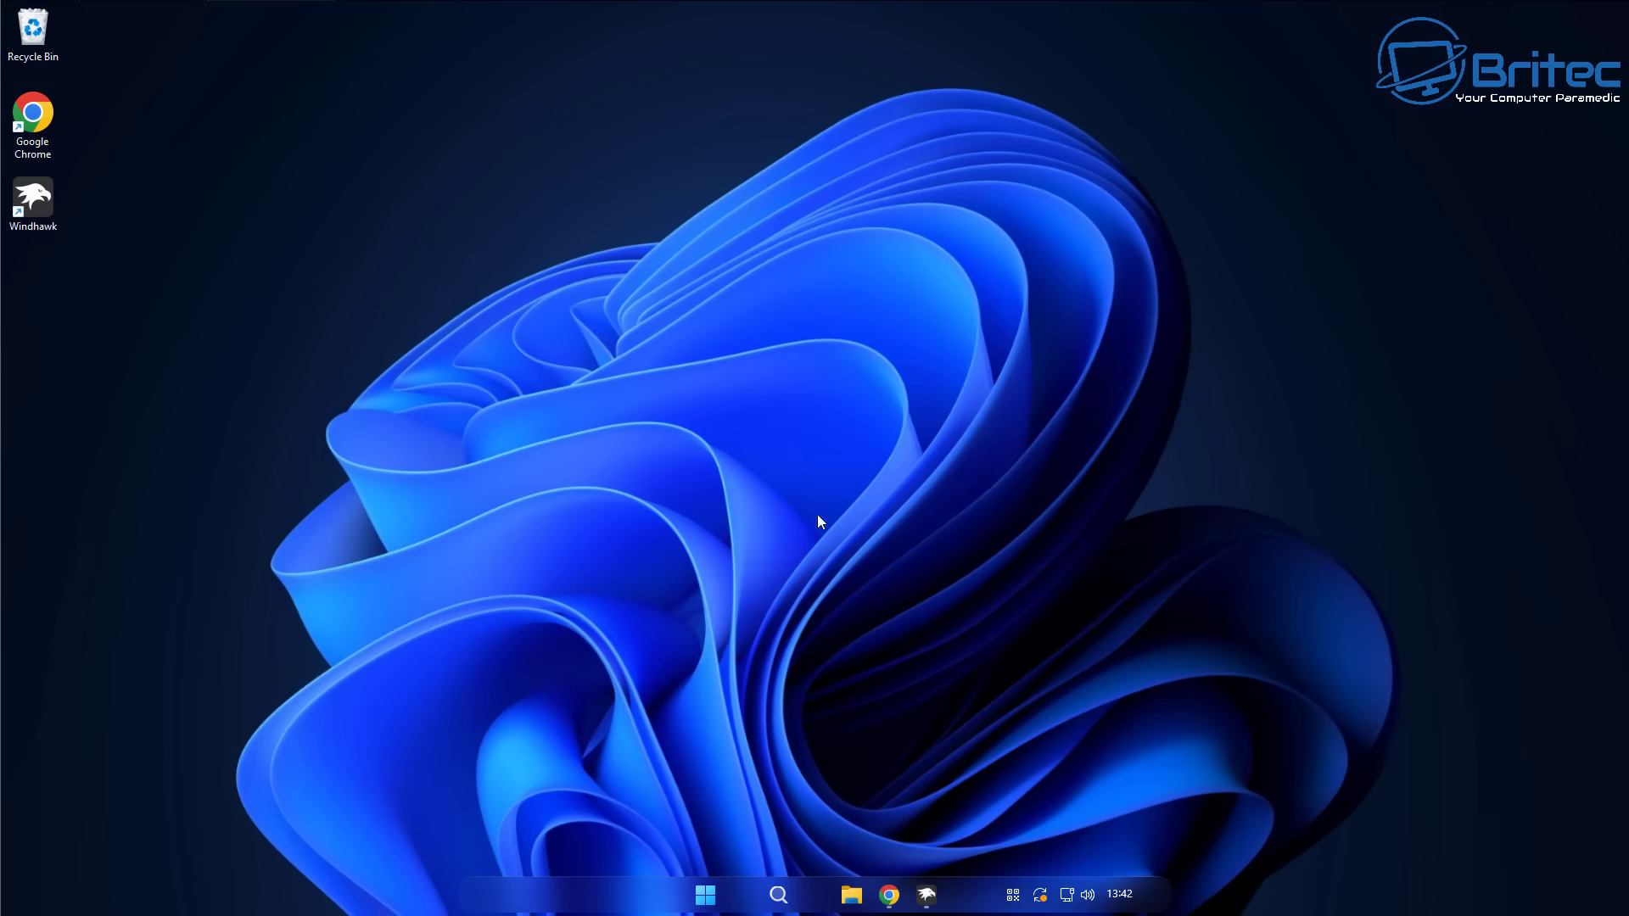
Step: View the translucent WindowGlass Start menu, opening and closing it several times
{"action": "left_click", "coordinate": [702, 897]}
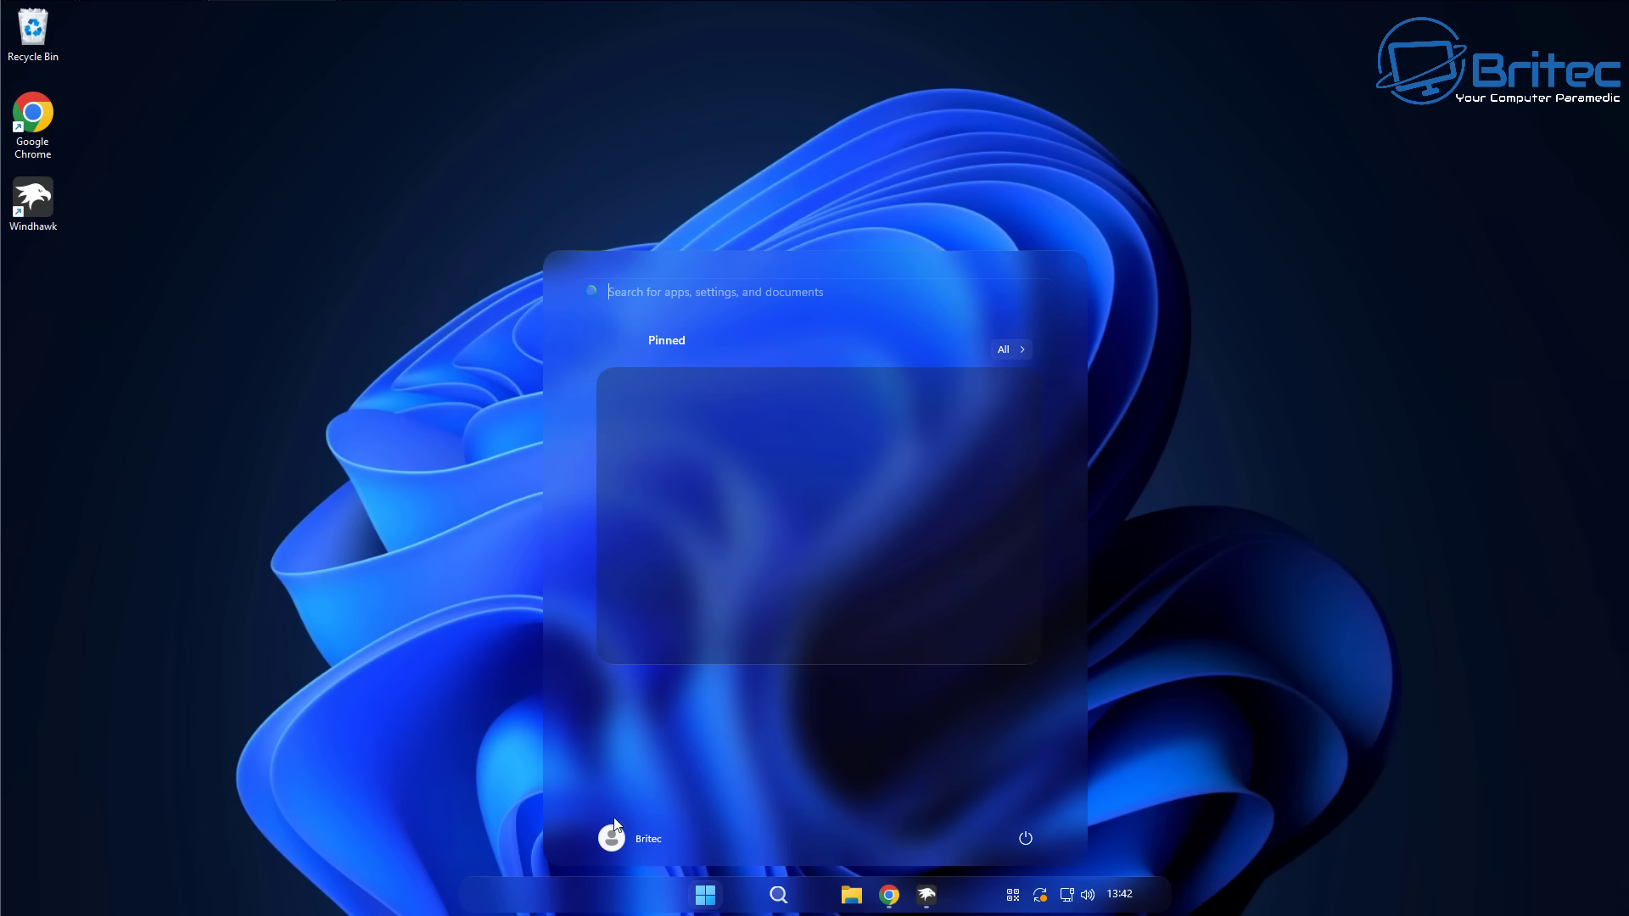
{"action": "left_click", "coordinate": [715, 905]}
{"action": "left_click", "coordinate": [716, 904]}
{"action": "left_click", "coordinate": [715, 904]}
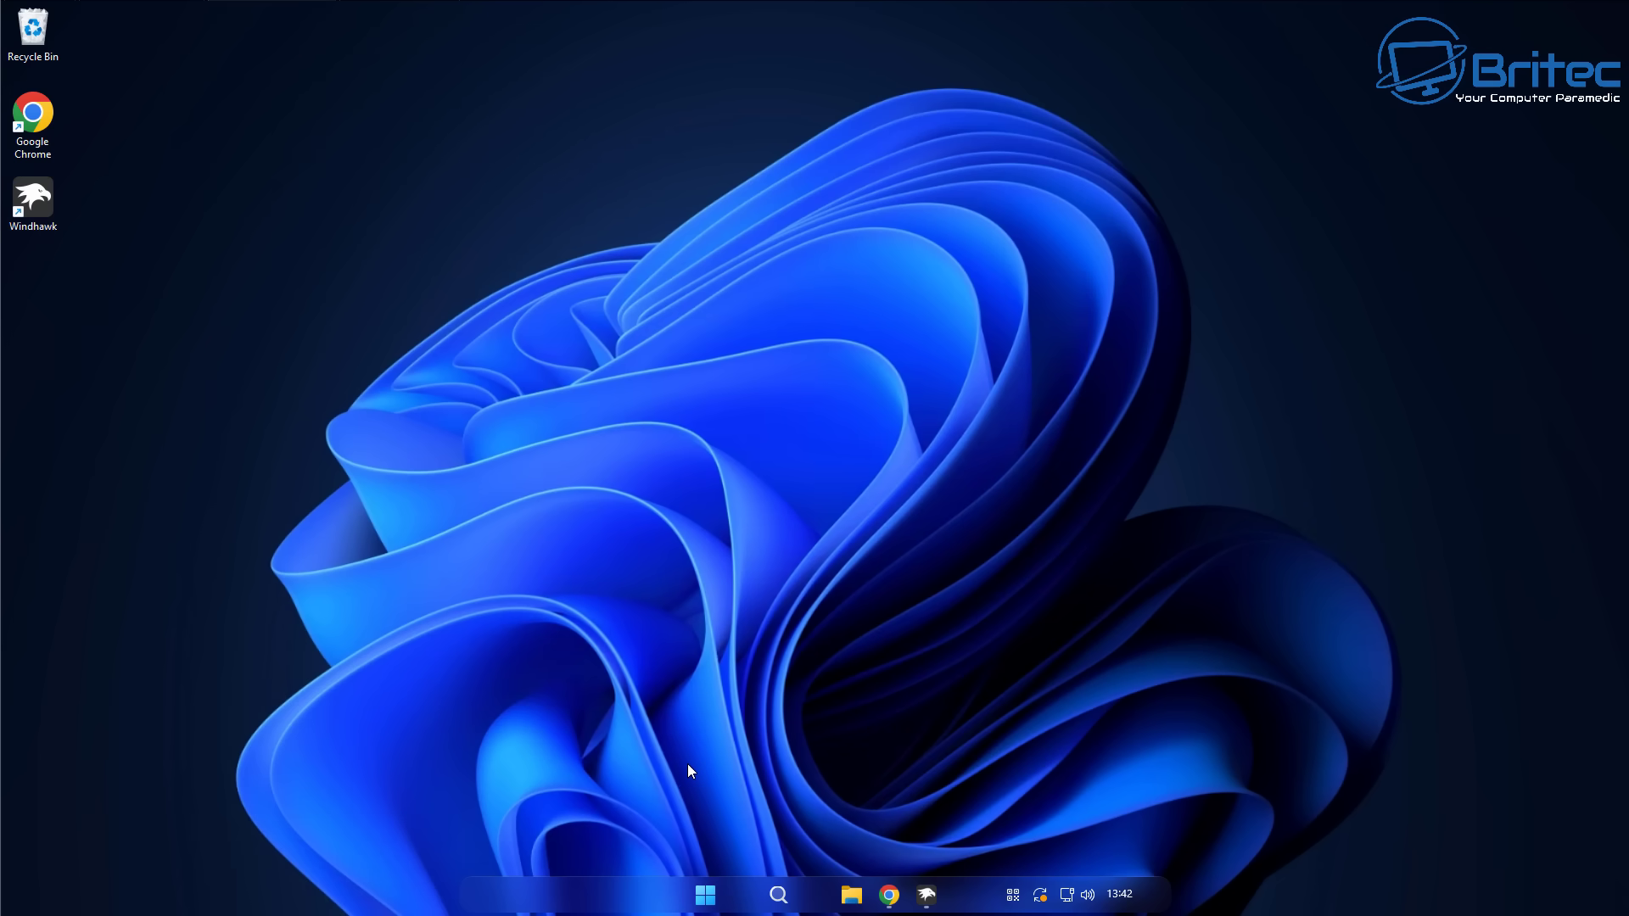
{"action": "left_click", "coordinate": [926, 894]}
{"action": "left_click", "coordinate": [720, 904]}
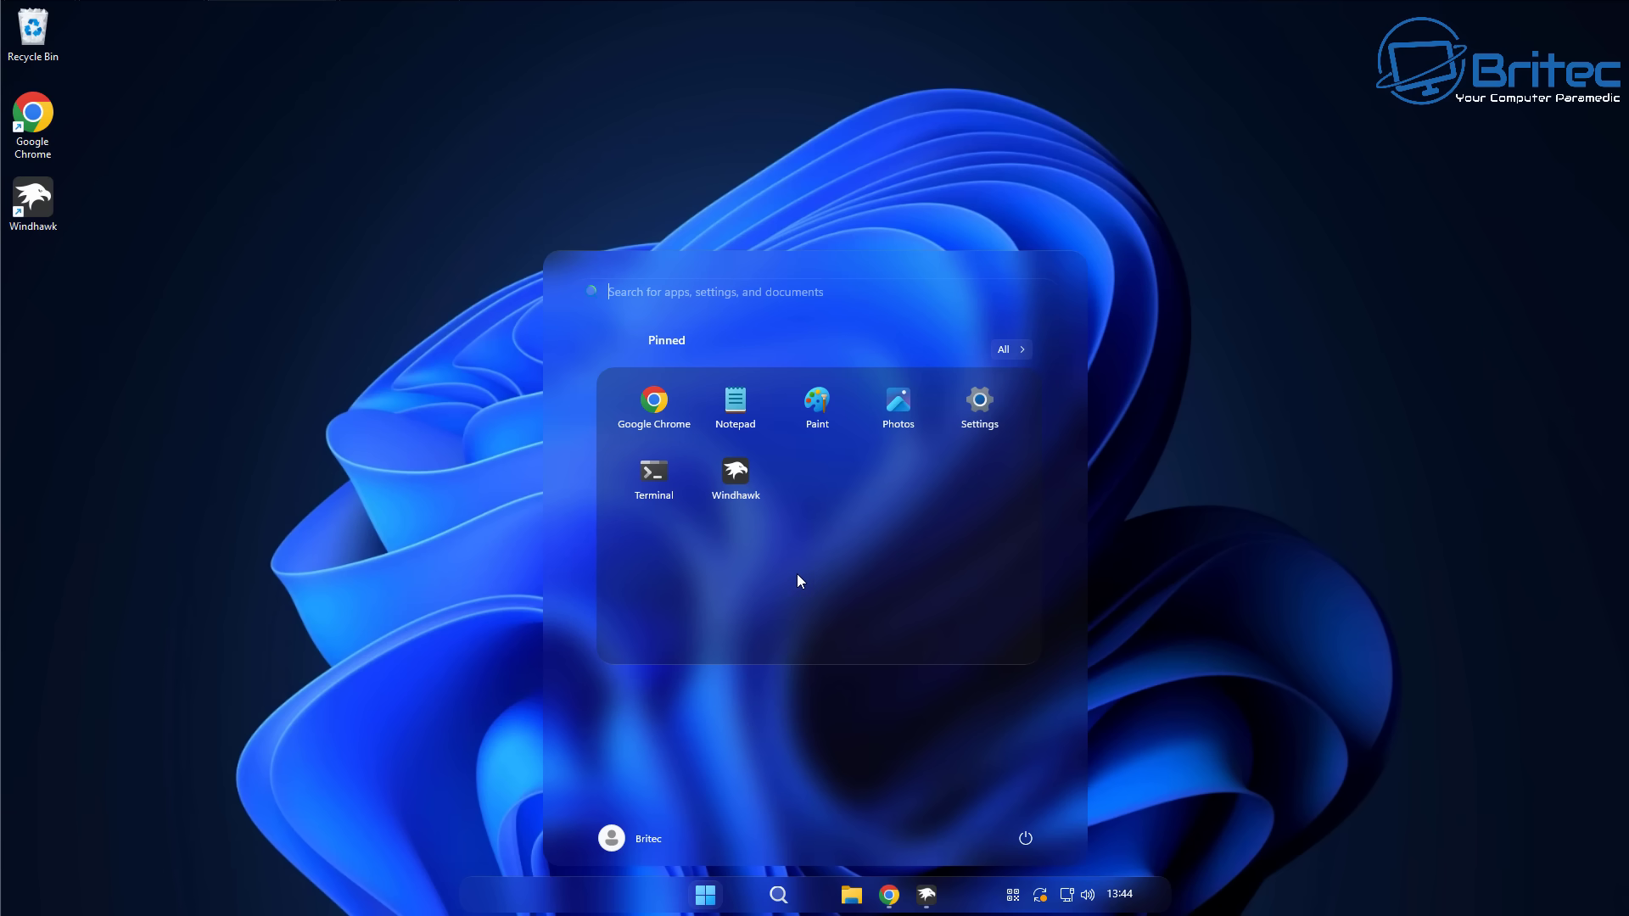
{"action": "key", "text": "Escape"}
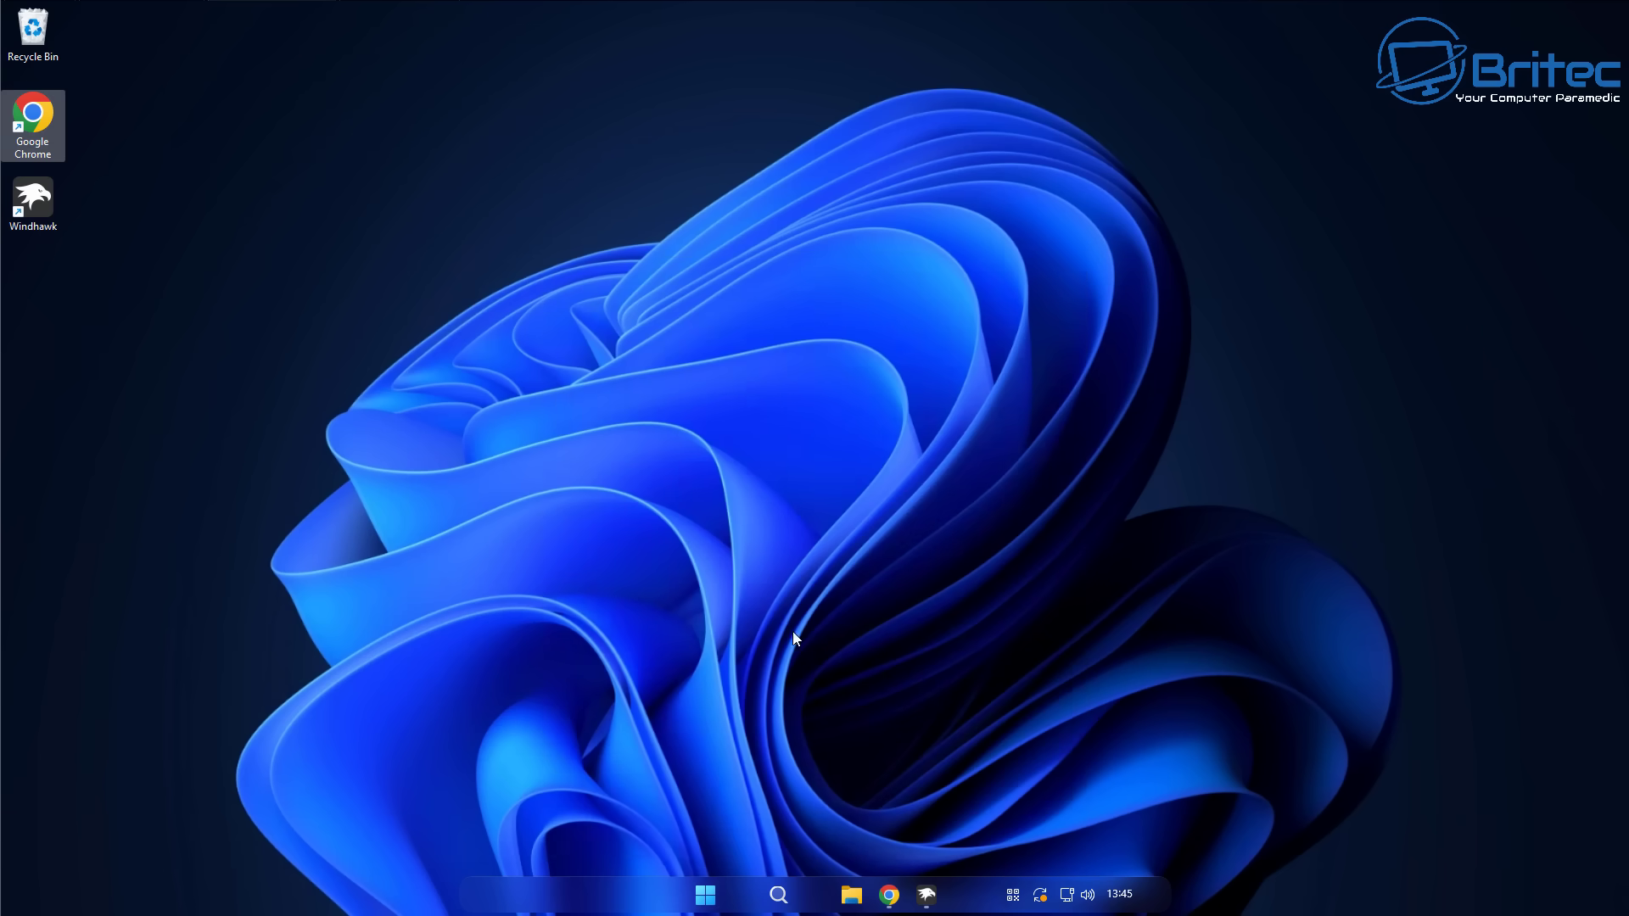
{"action": "left_click", "coordinate": [705, 894]}
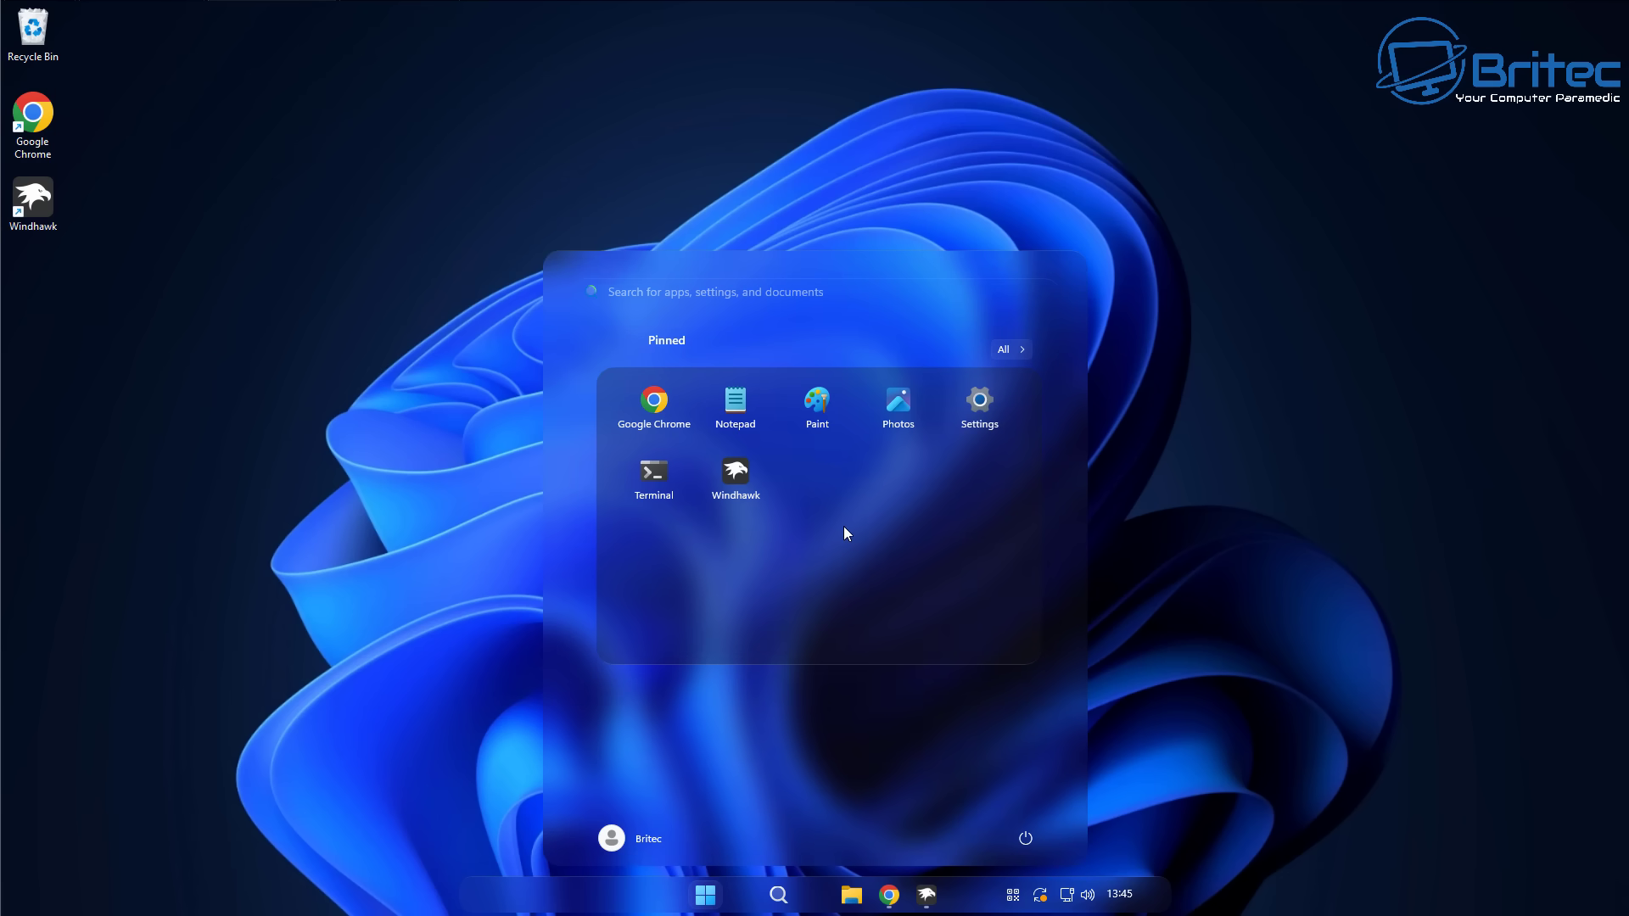
Step: Pin File Explorer to Start from the All apps list and confirm the new pin
{"action": "right_click", "coordinate": [855, 458]}
{"action": "left_click", "coordinate": [1009, 346]}
{"action": "left_click", "coordinate": [1010, 346]}
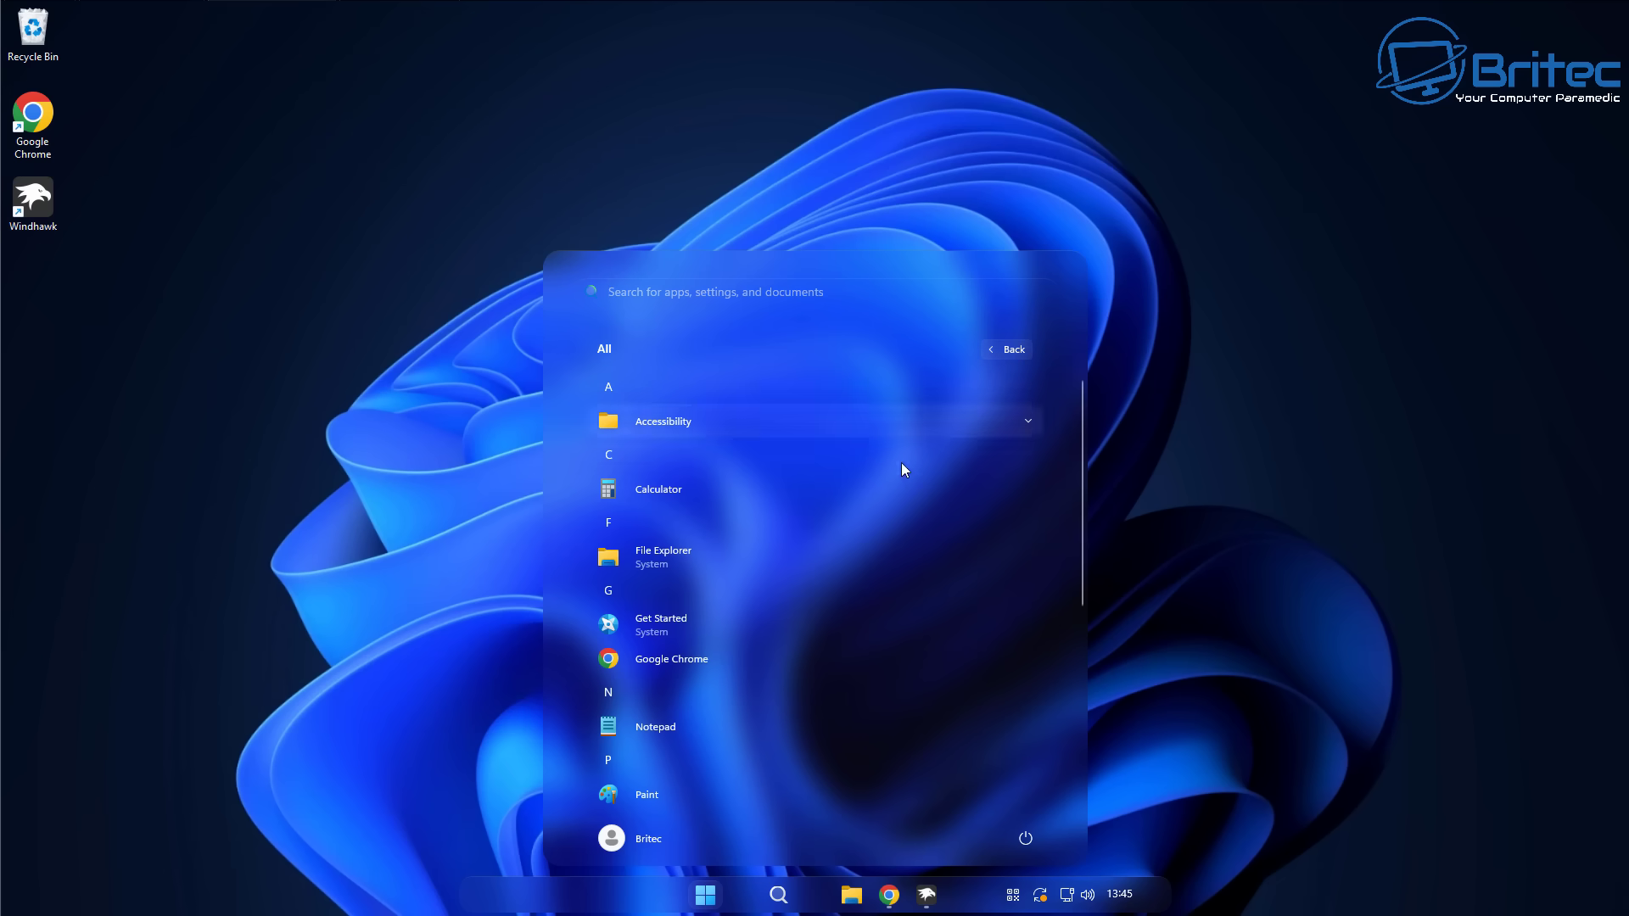
{"action": "right_click", "coordinate": [665, 560]}
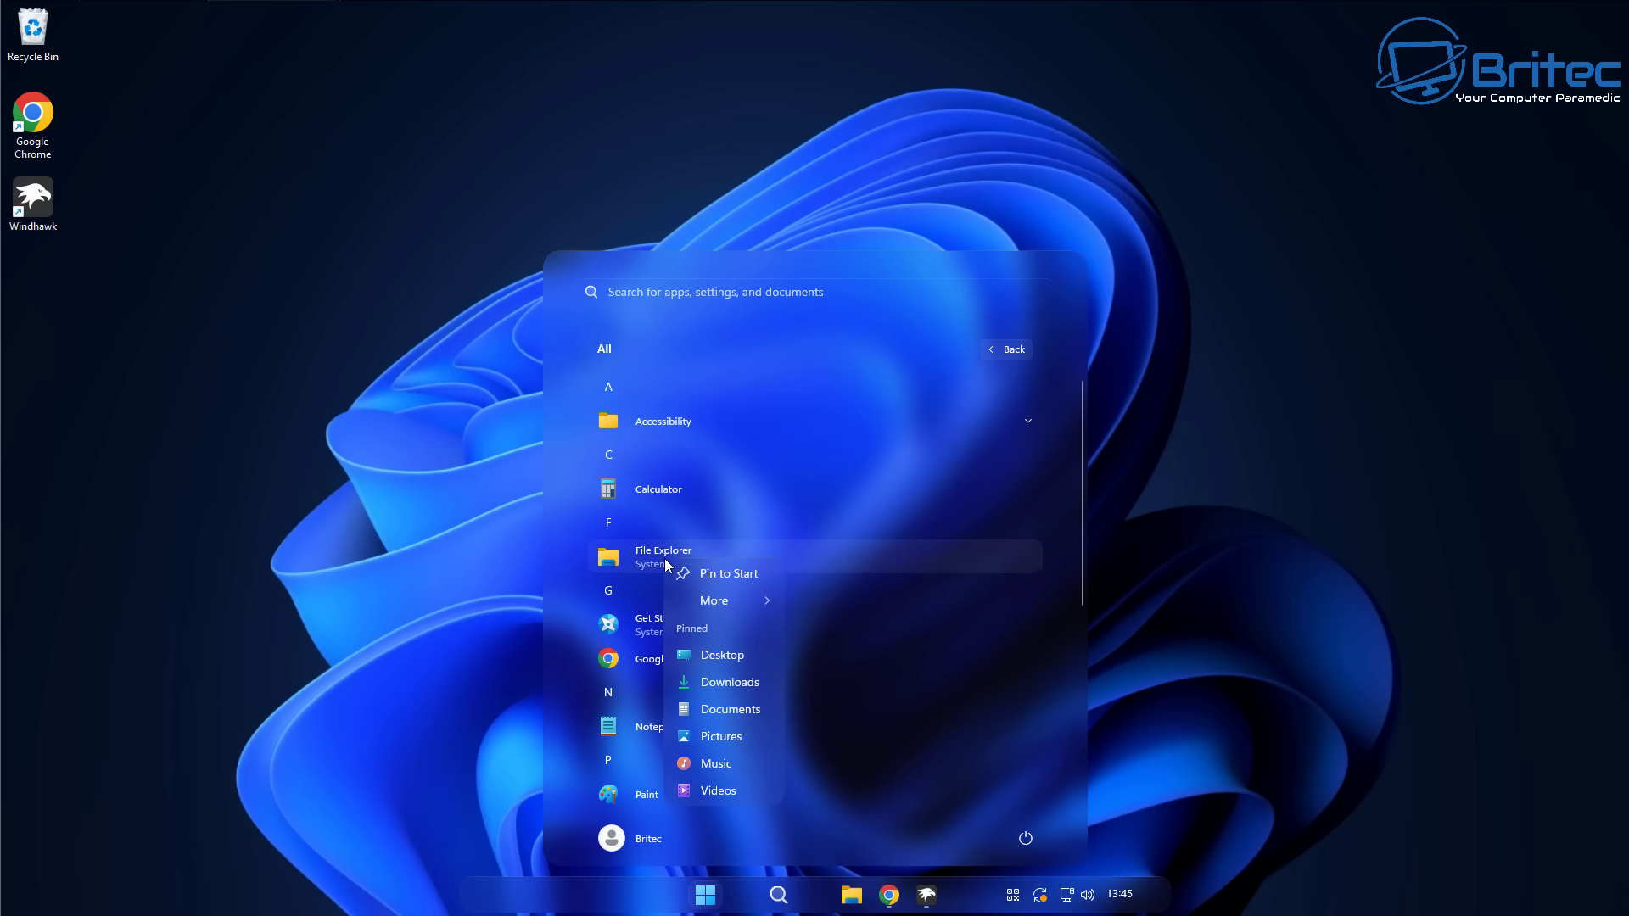
{"action": "left_click", "coordinate": [724, 572]}
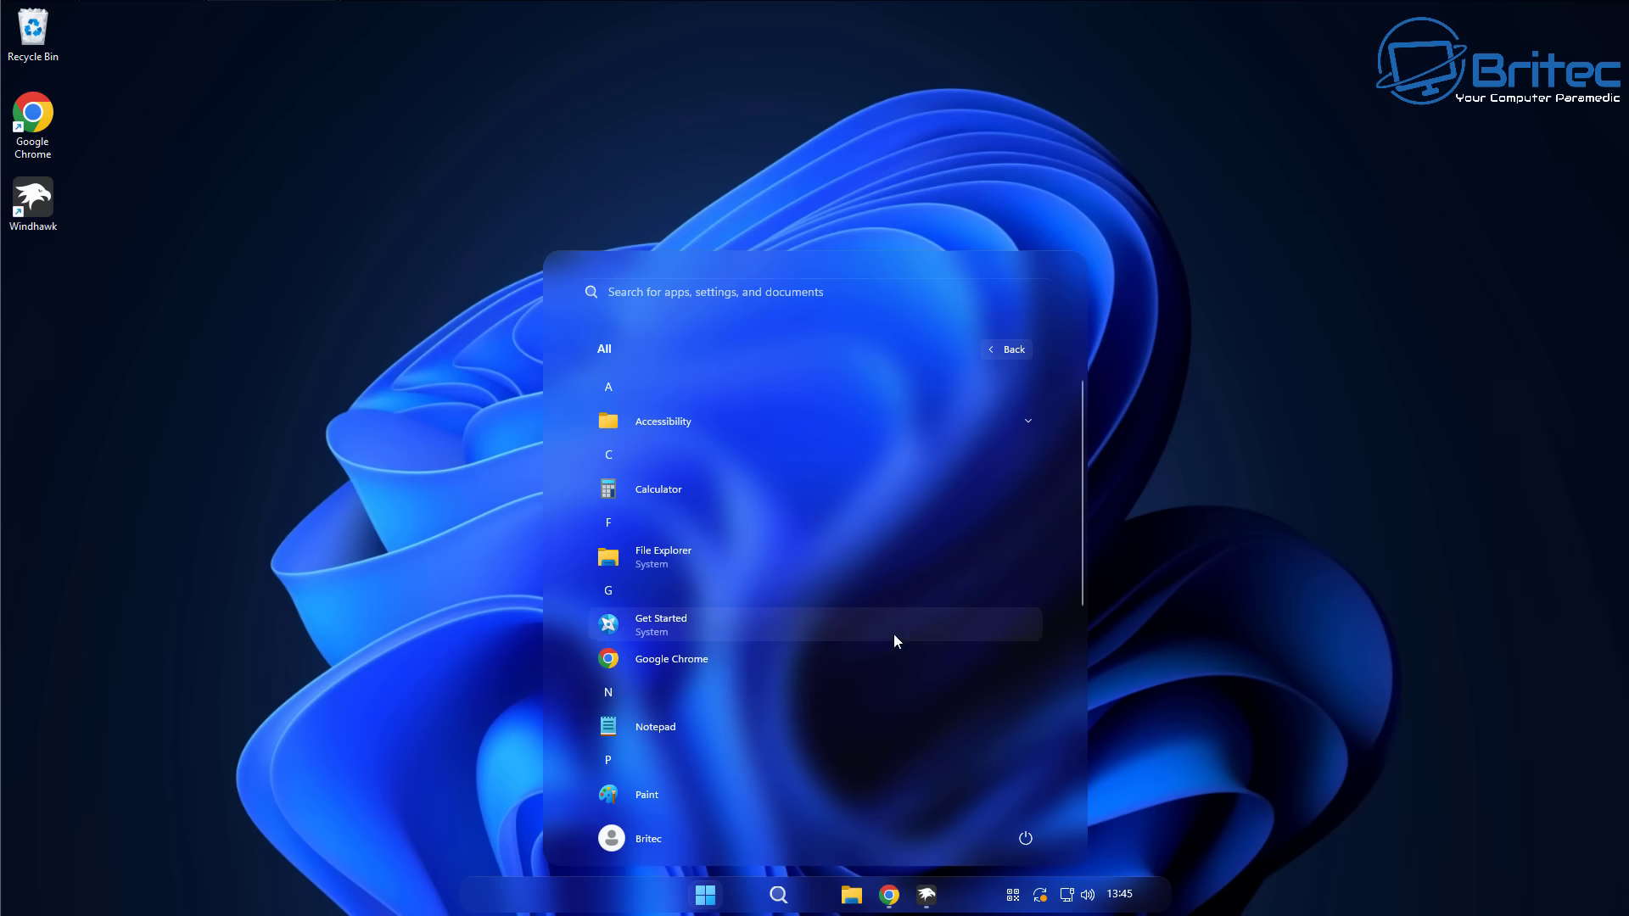
{"action": "left_click", "coordinate": [708, 899]}
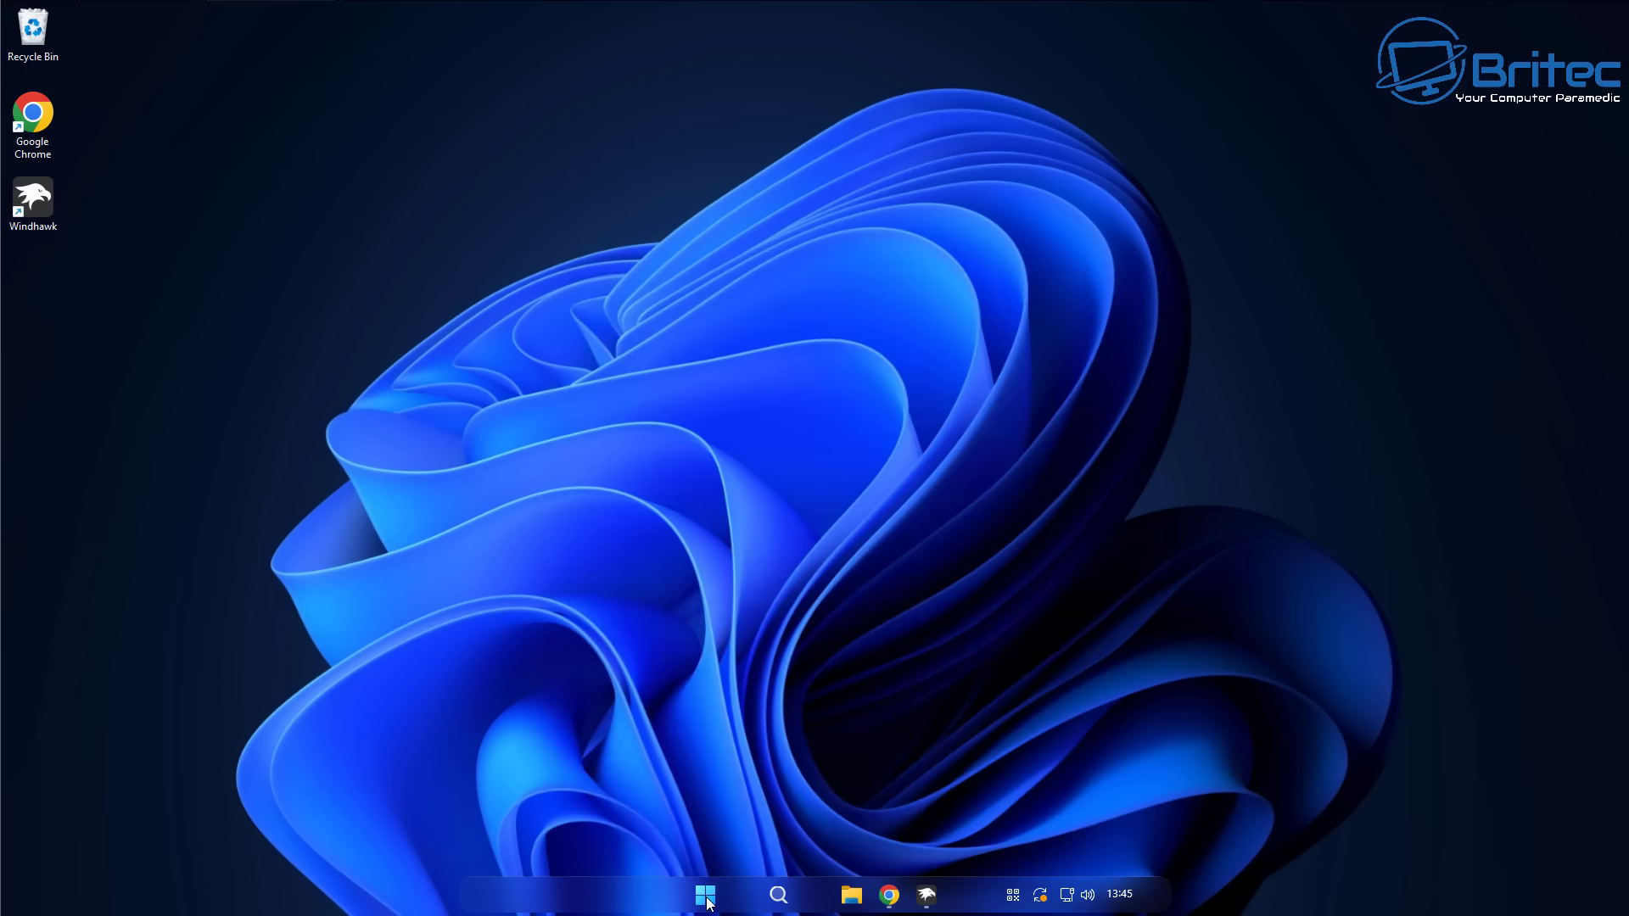
{"action": "left_click", "coordinate": [707, 899]}
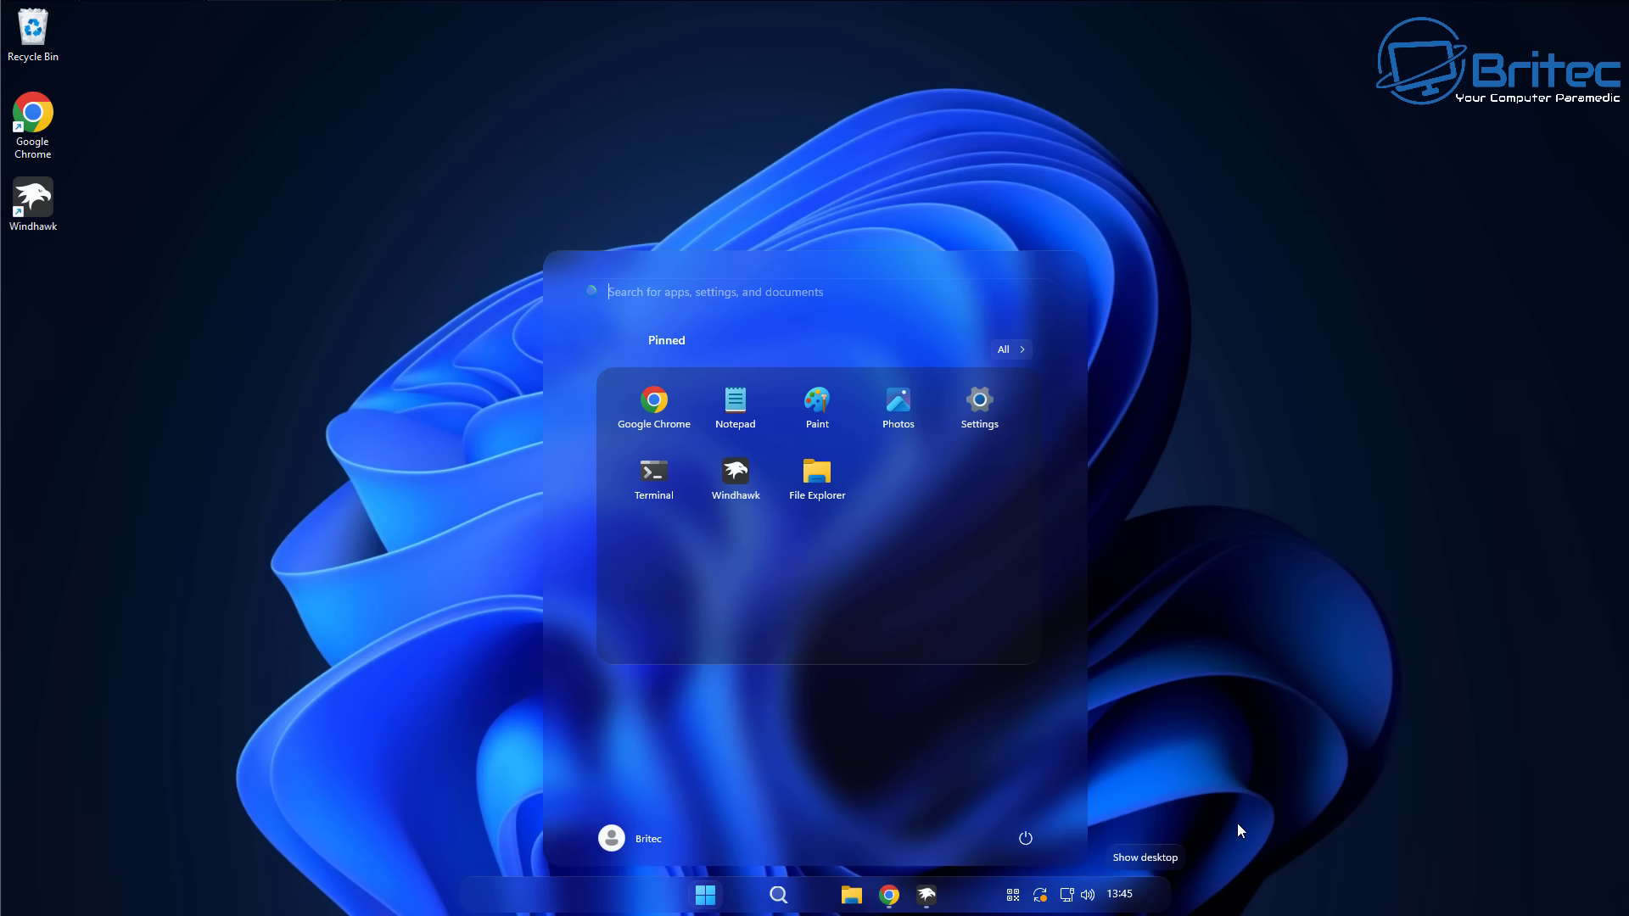
{"action": "left_click", "coordinate": [1308, 690]}
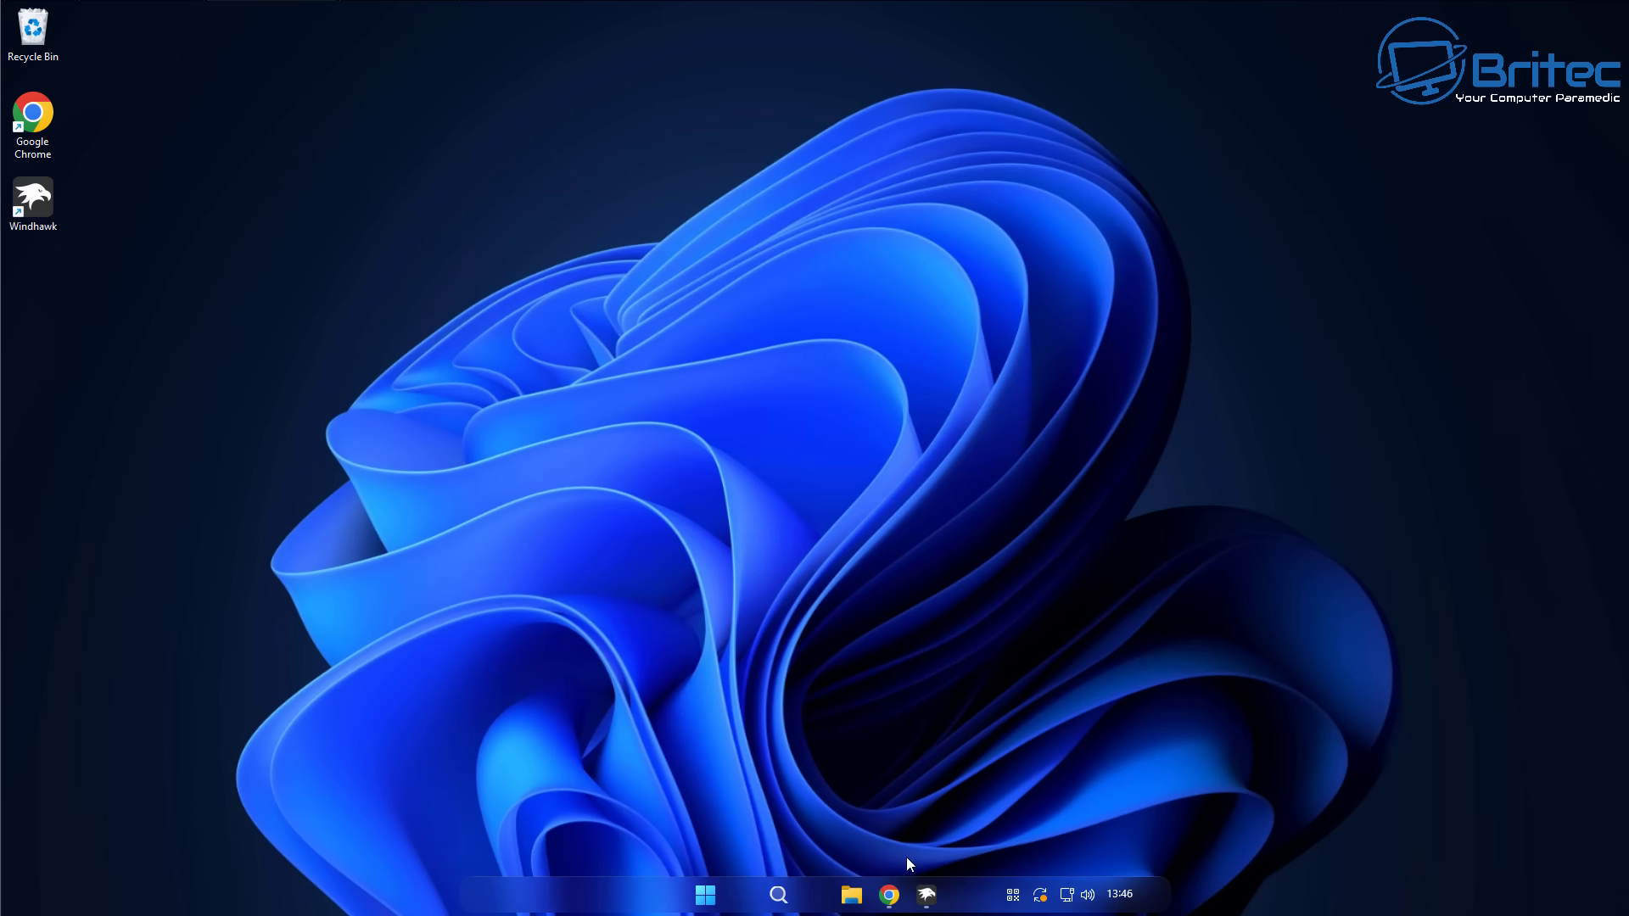
Step: Open the Windows 11 Notification Center Styler details from Windhawk's Explore catalogue
{"action": "left_click", "coordinate": [925, 896]}
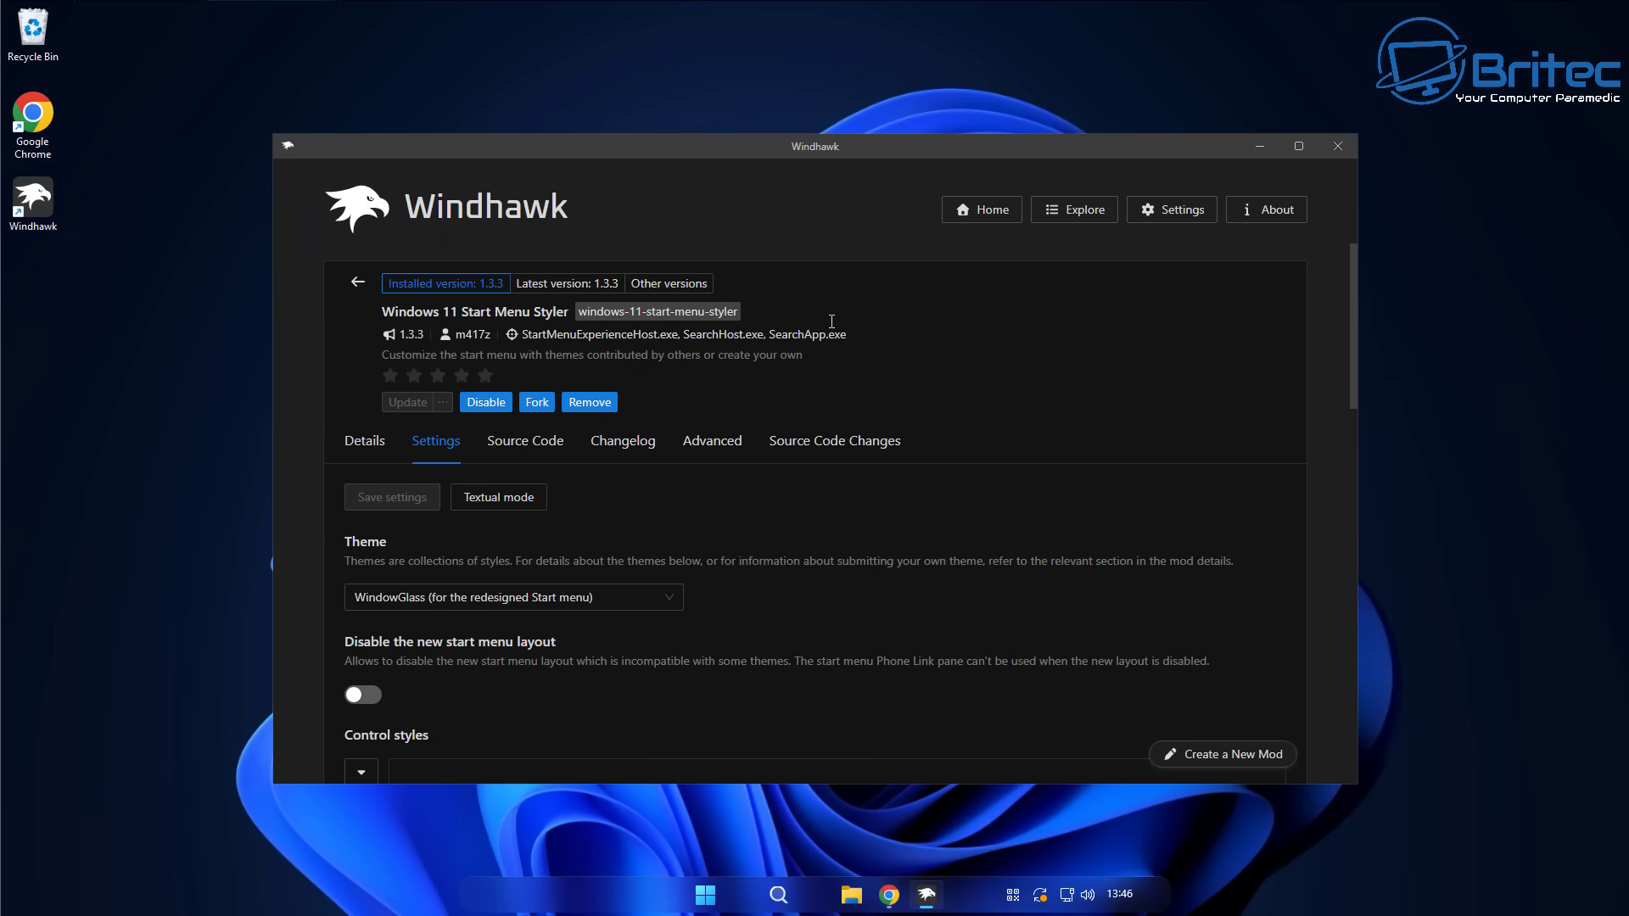
{"action": "left_click", "coordinate": [1075, 213]}
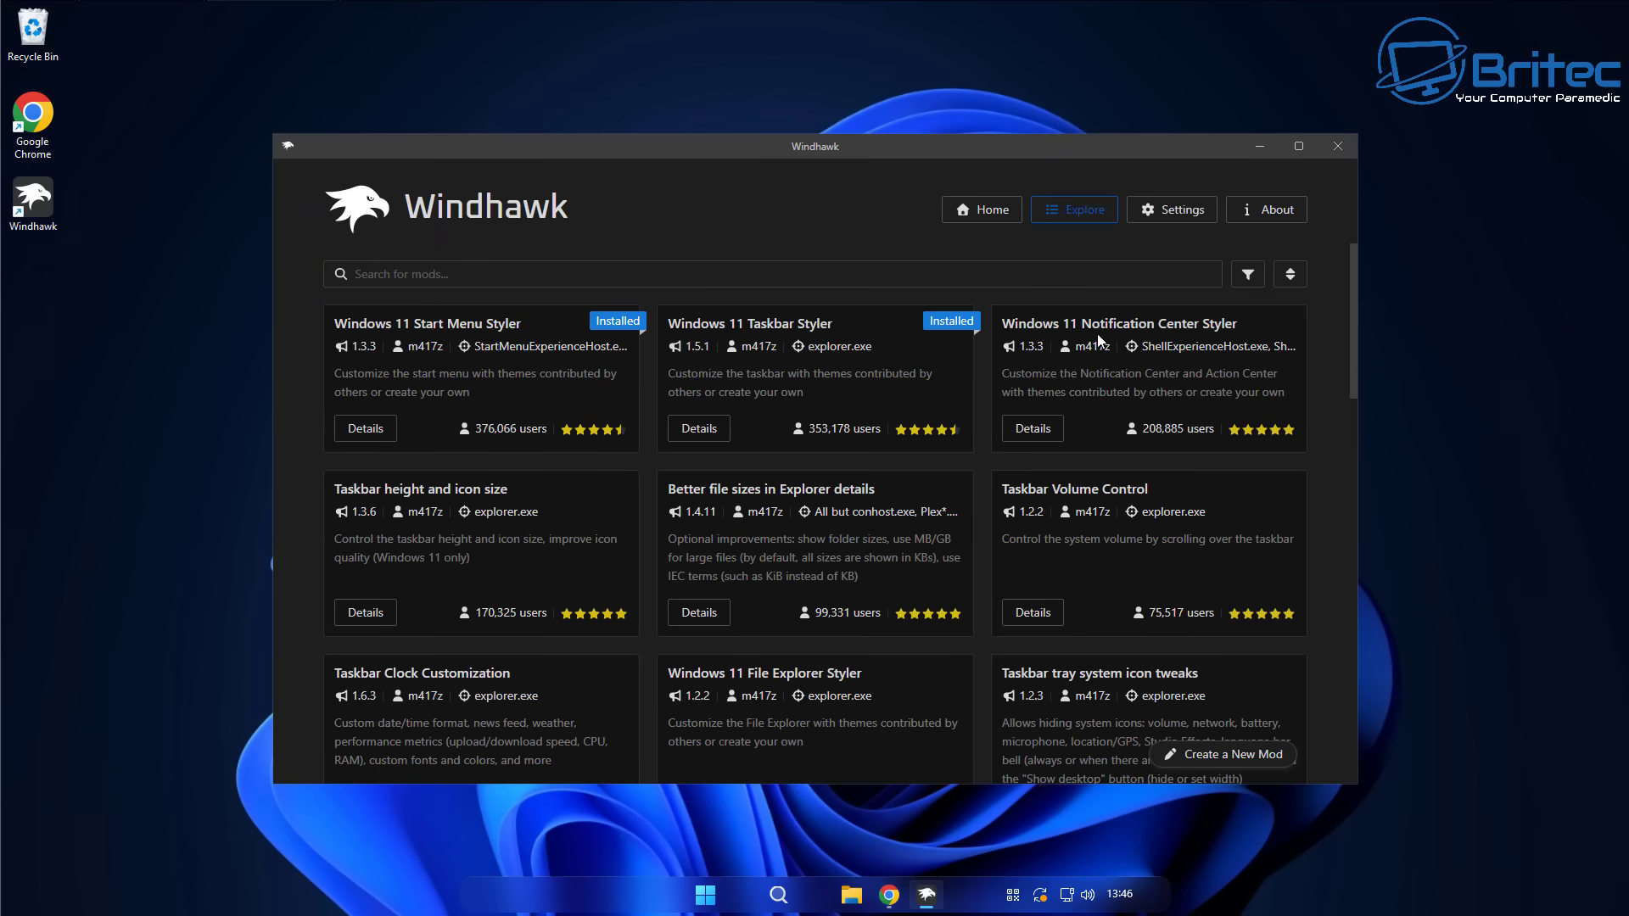
{"action": "left_click", "coordinate": [1025, 430]}
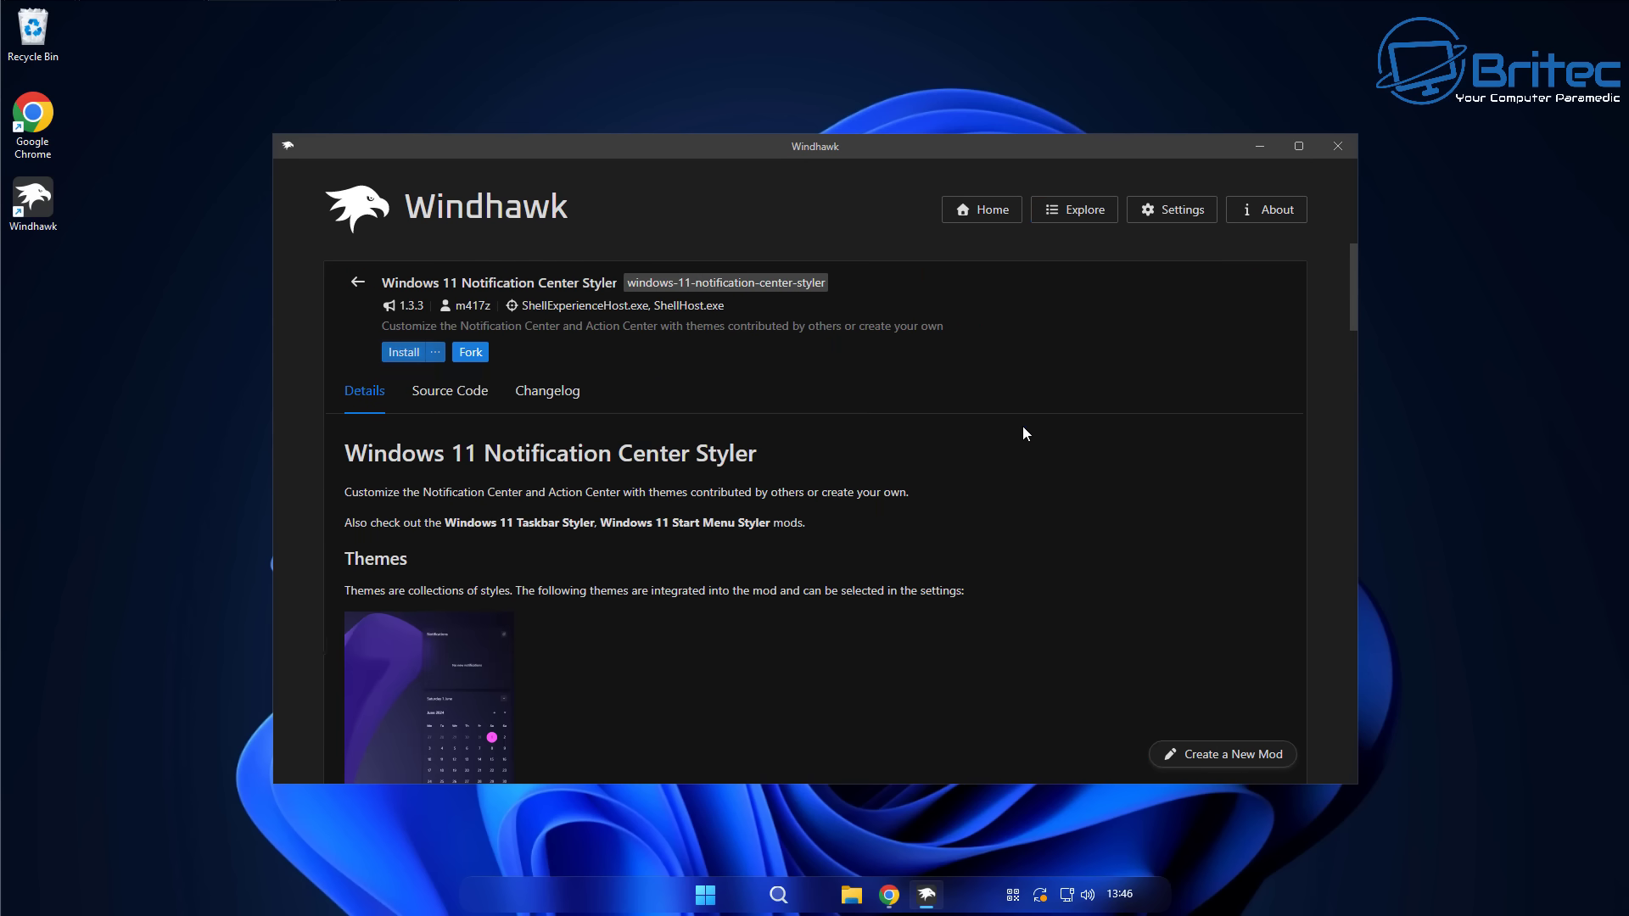
Step: Scroll through the TranslucentShell and Matter theme previews, enlarging the TranslucentShell image
{"action": "scroll", "coordinate": [570, 541], "scroll_direction": "down", "scroll_amount": 1}
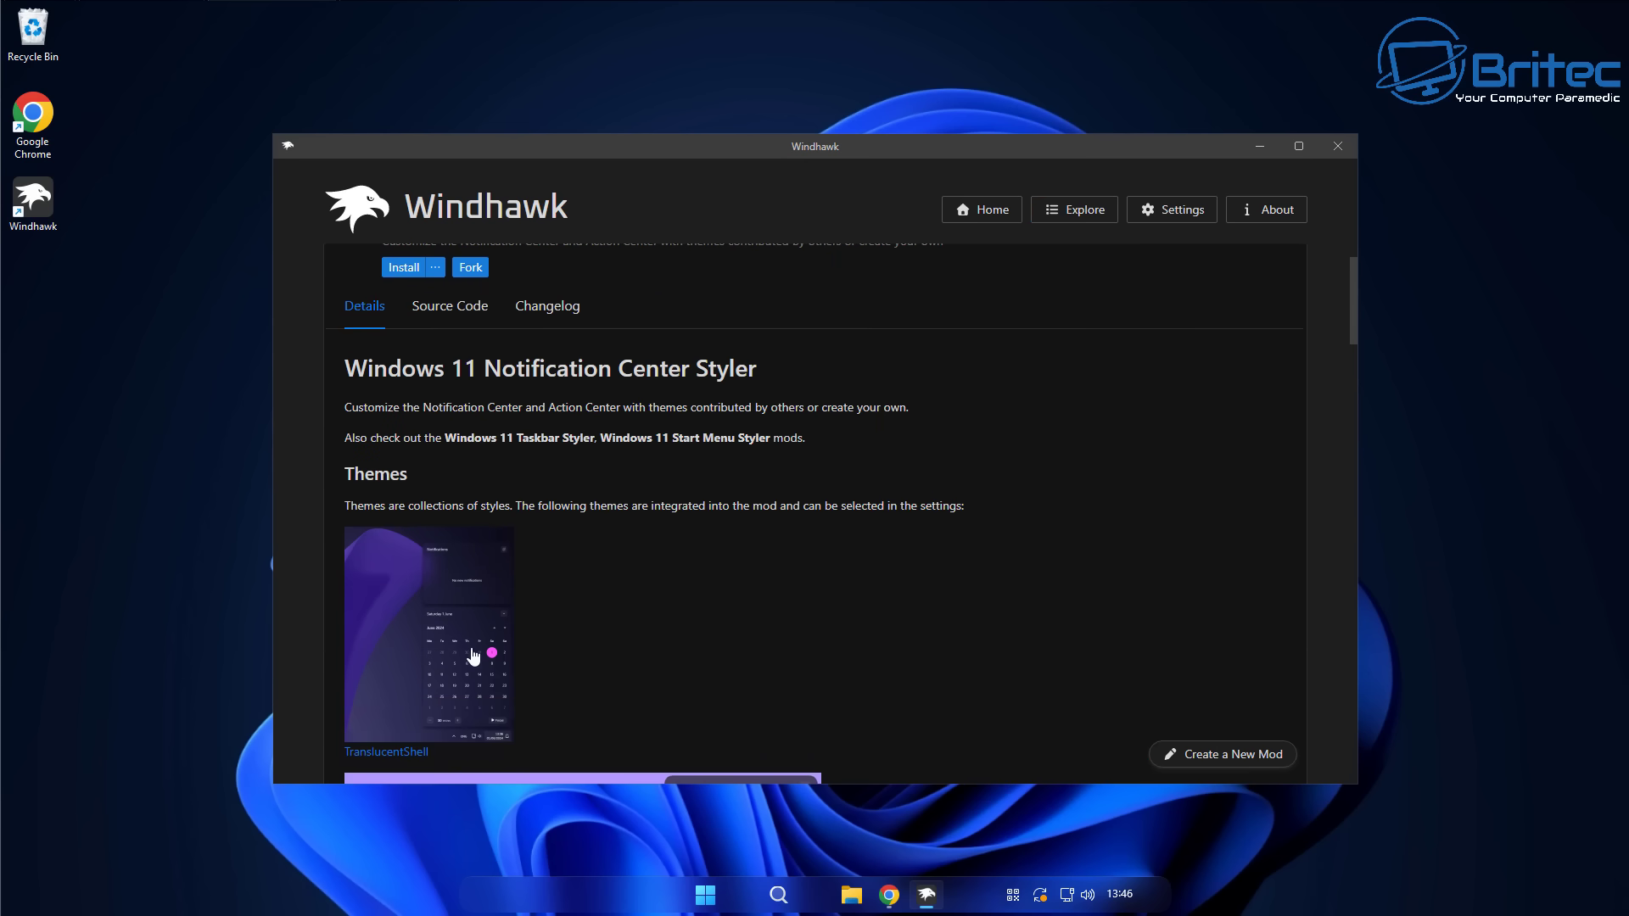
{"action": "left_click", "coordinate": [472, 672]}
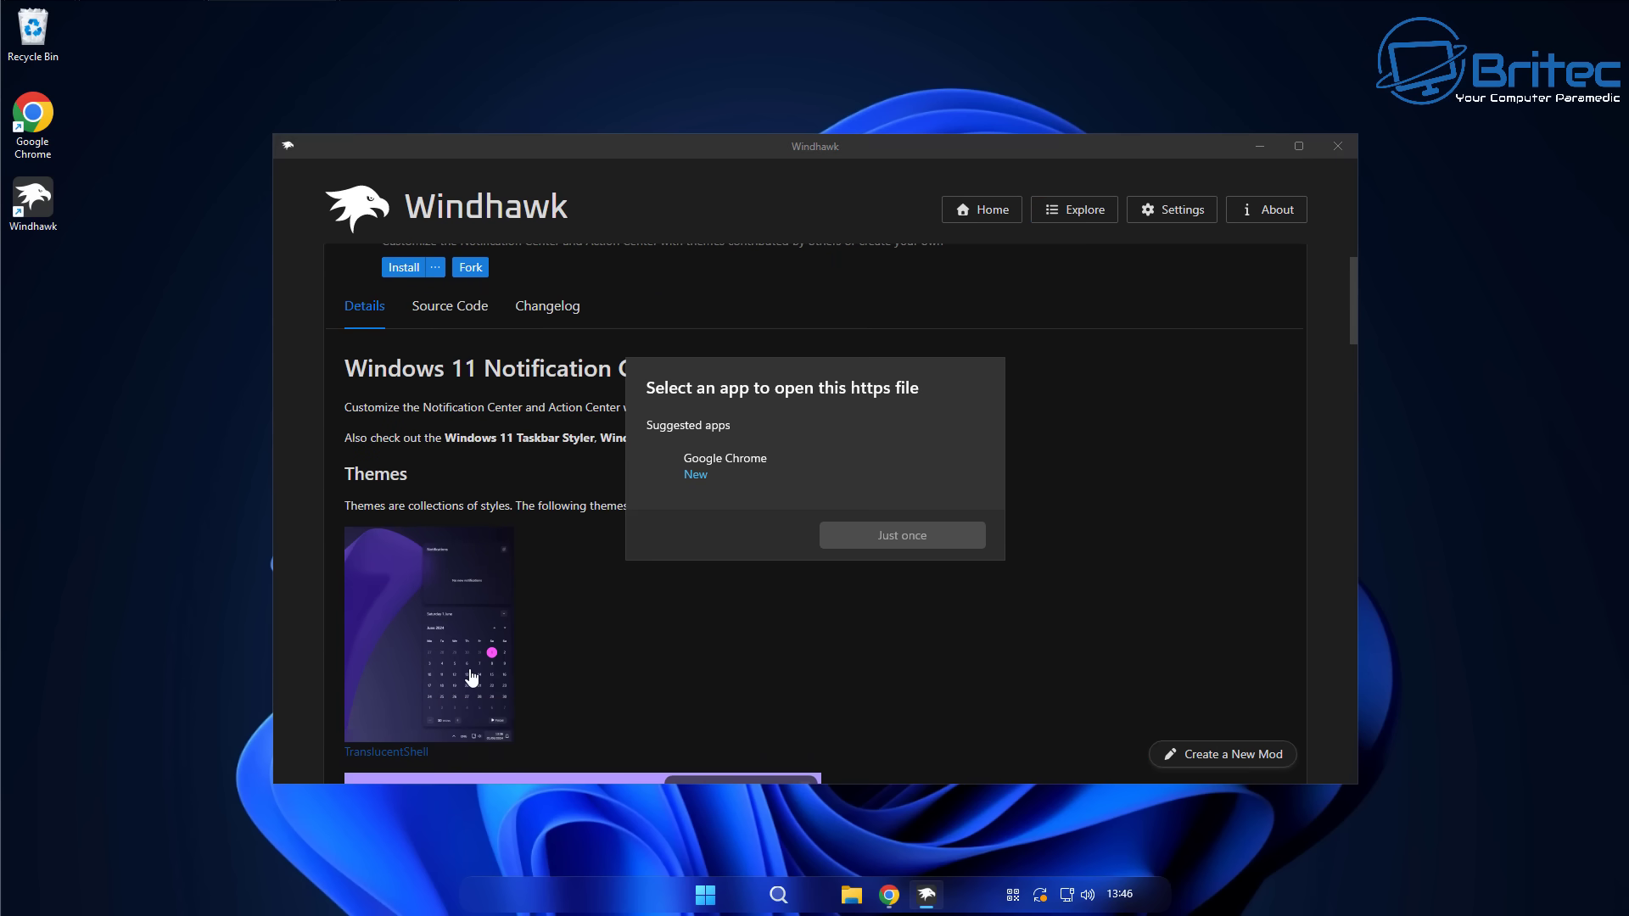
{"action": "left_click", "coordinate": [738, 633]}
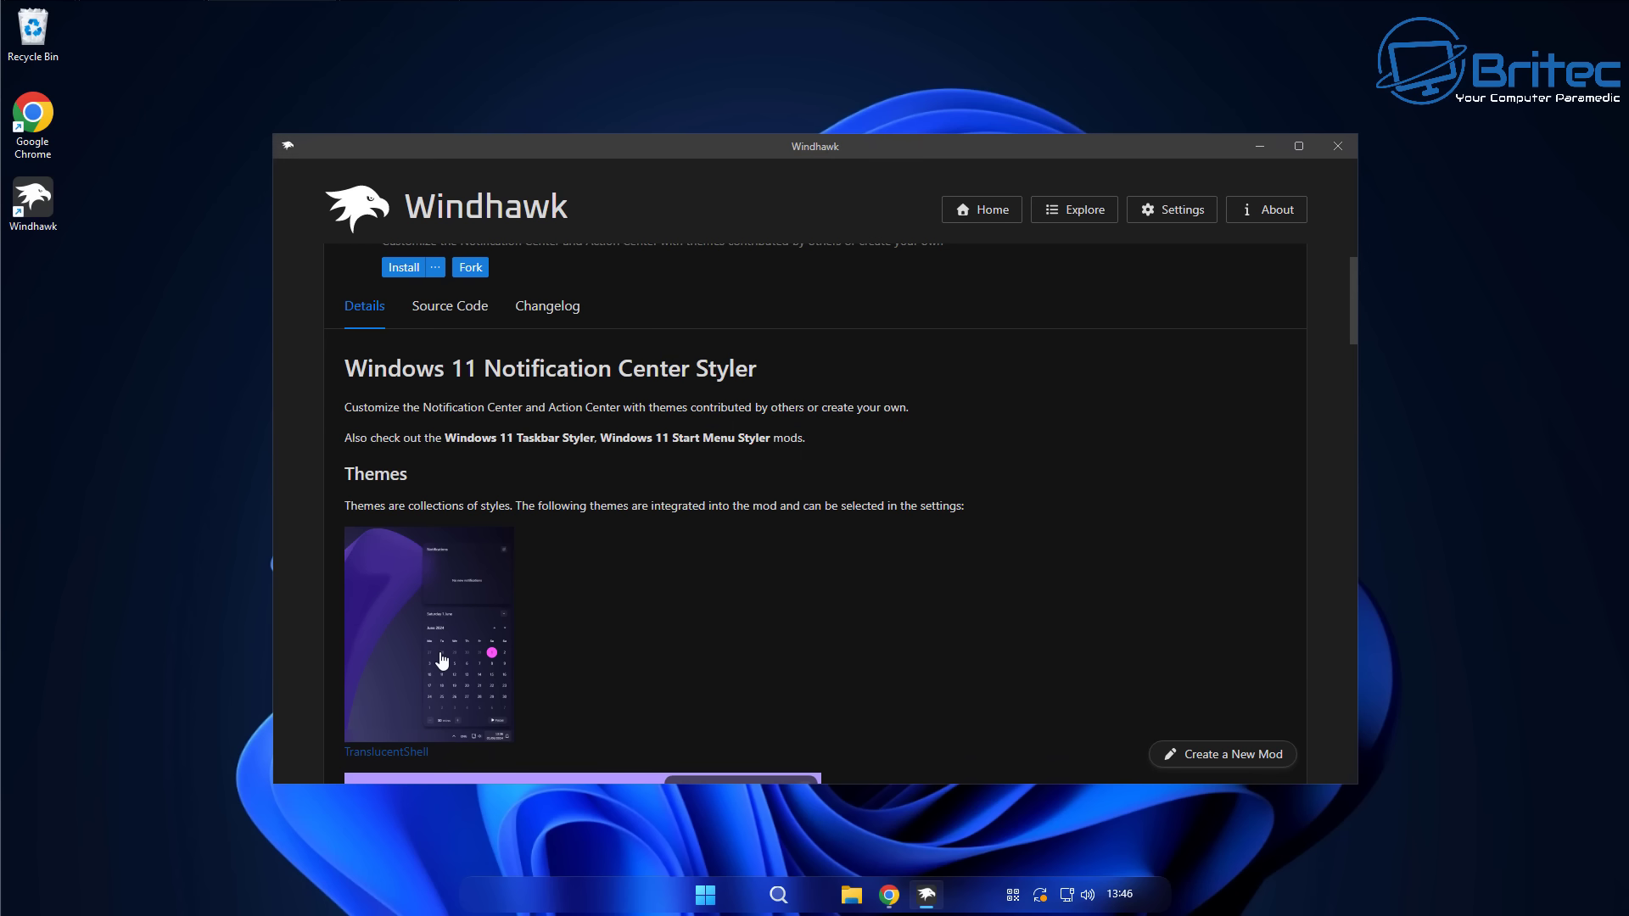
{"action": "scroll", "coordinate": [450, 661], "scroll_direction": "down", "scroll_amount": 1}
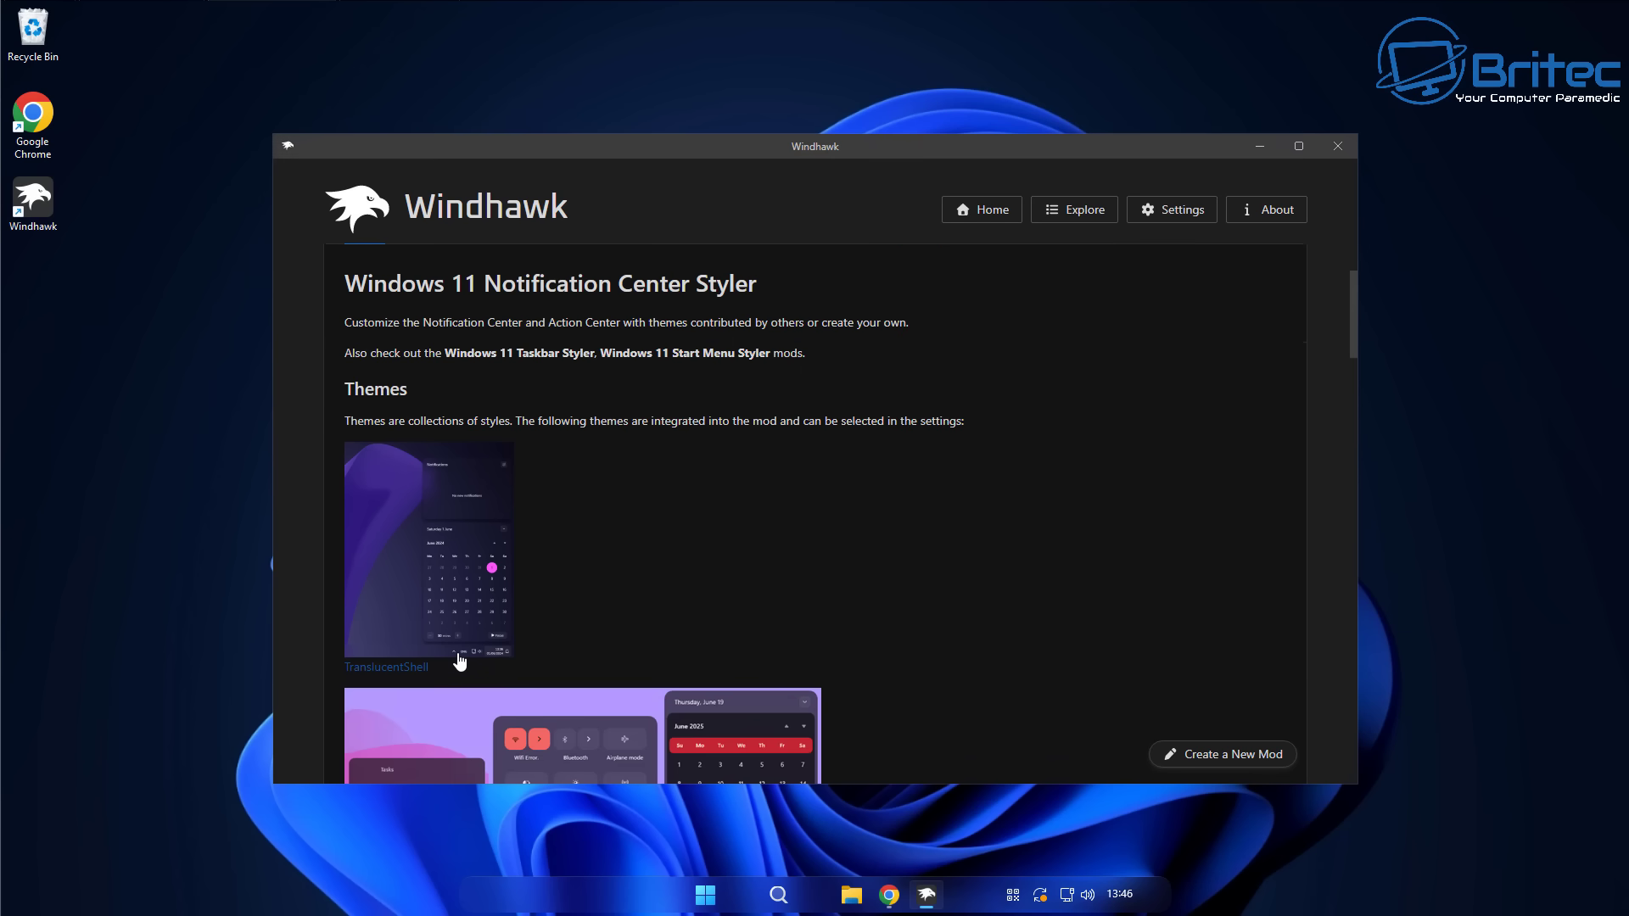
{"action": "scroll", "coordinate": [459, 658], "scroll_direction": "down", "scroll_amount": 2}
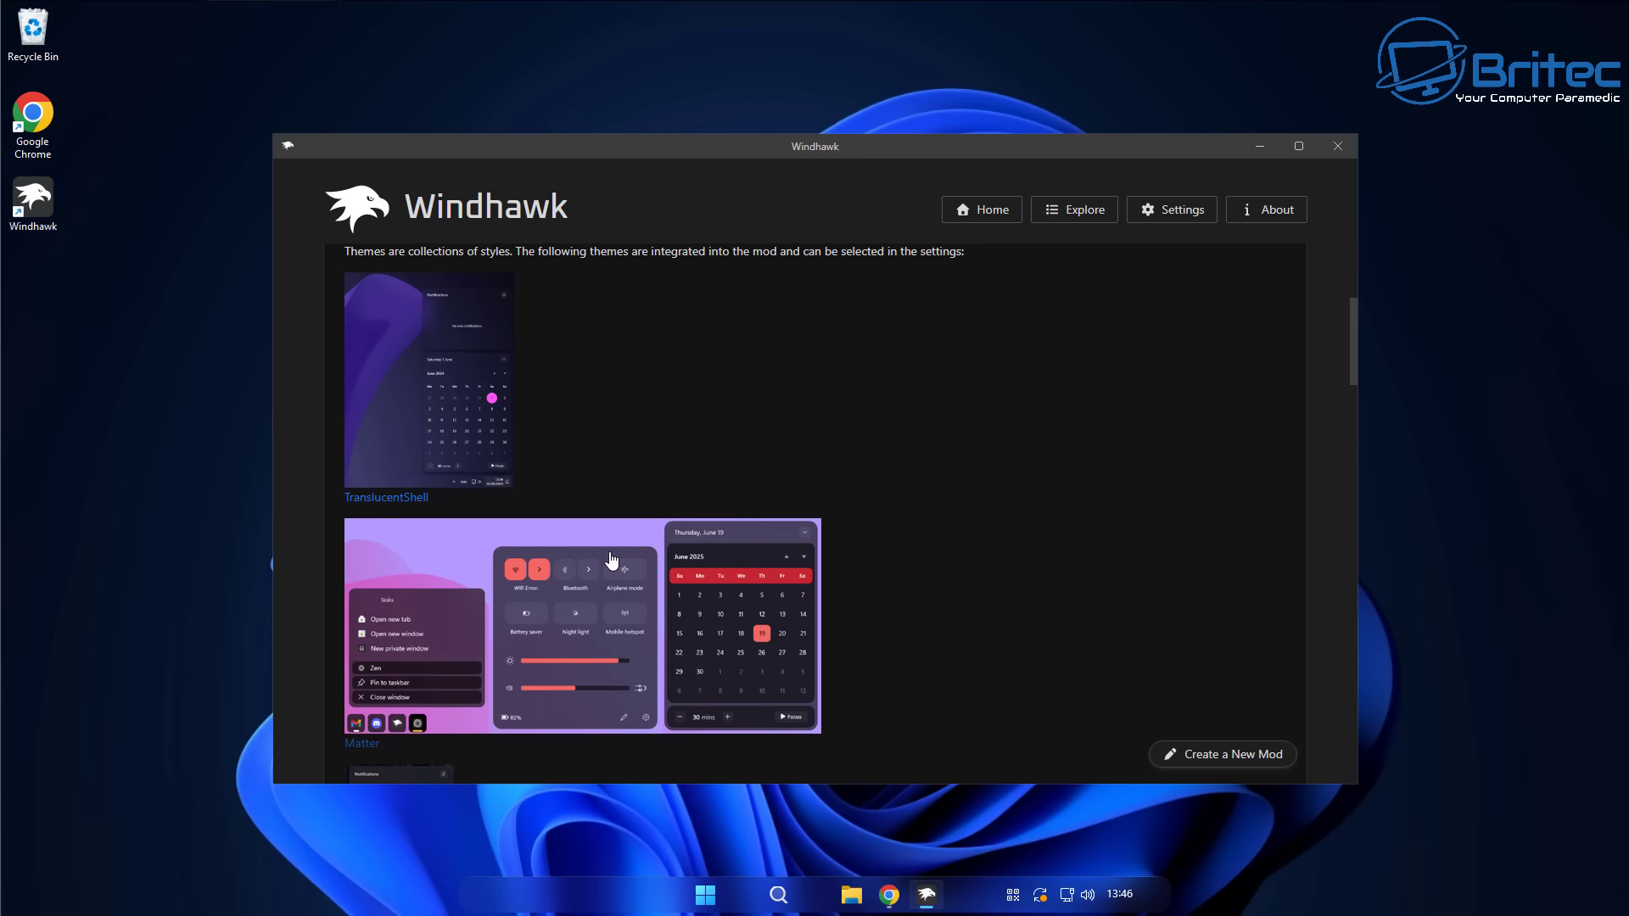
{"action": "scroll", "coordinate": [611, 558], "scroll_direction": "up", "scroll_amount": 1}
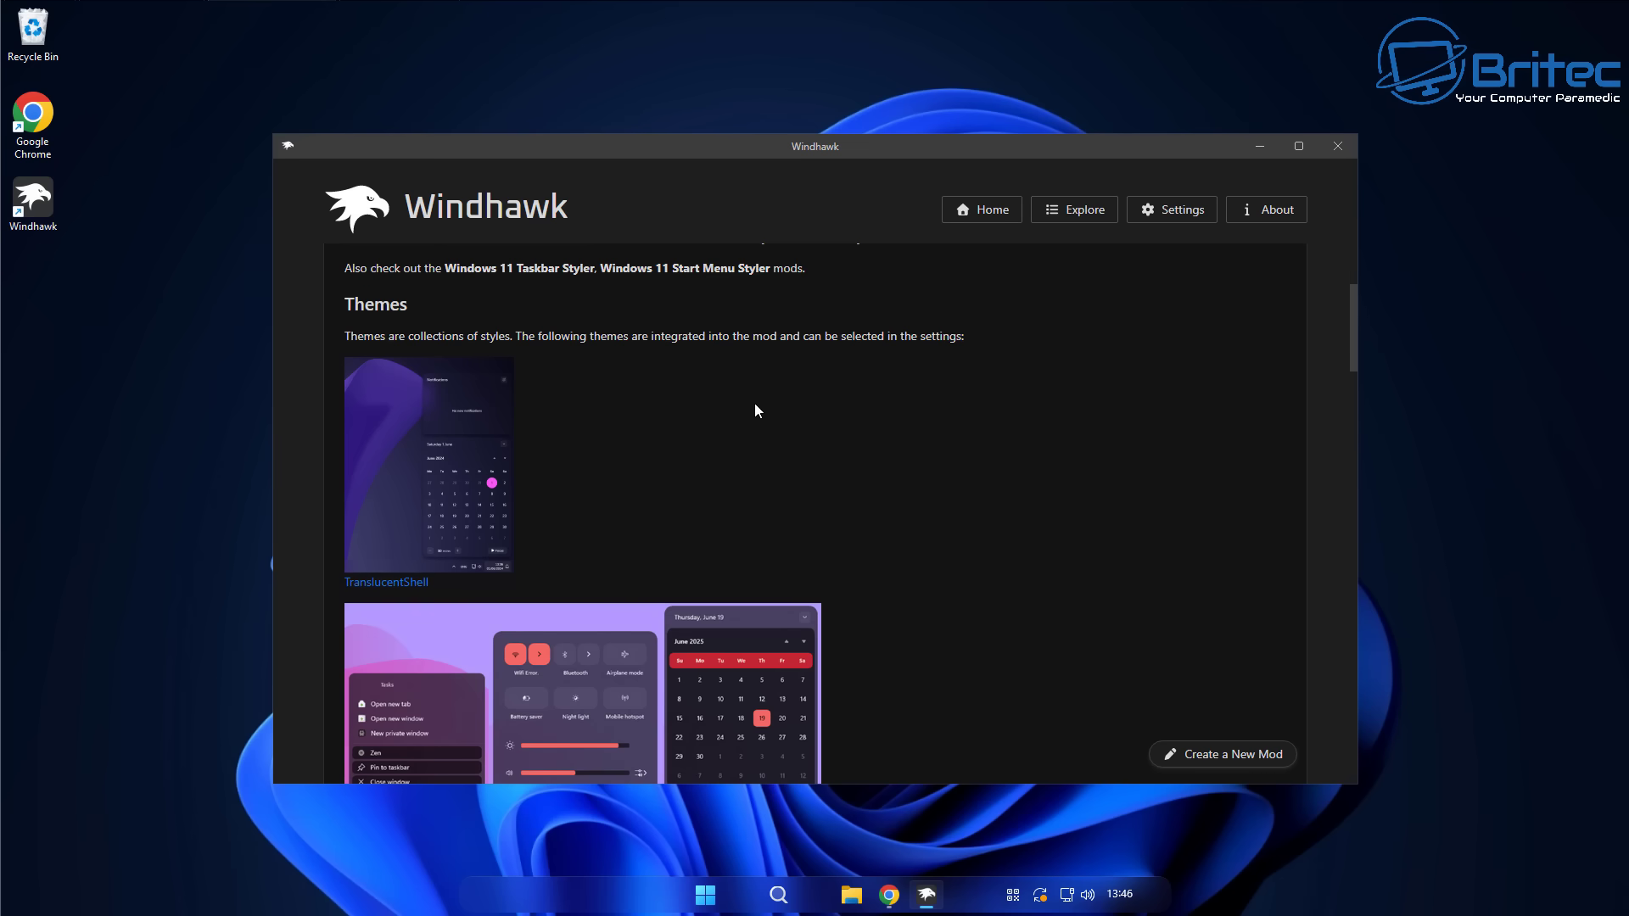
Step: Install the Windows 11 Notification Center Styler from Explore, accepting the risk warning
{"action": "left_click", "coordinate": [979, 219]}
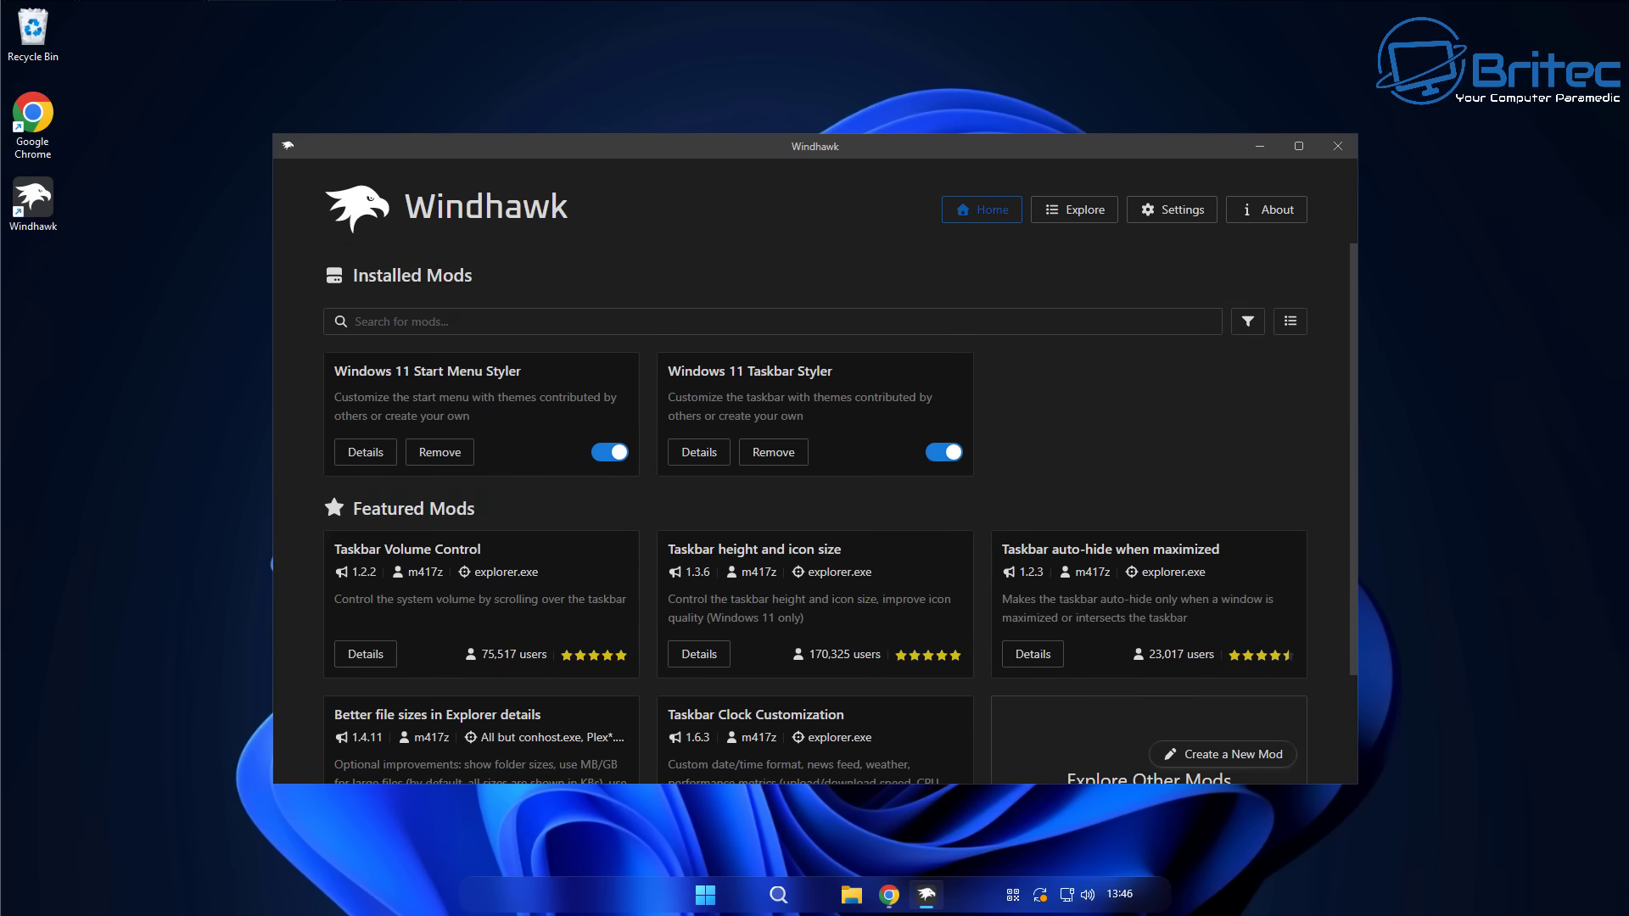
{"action": "left_click", "coordinate": [1073, 209]}
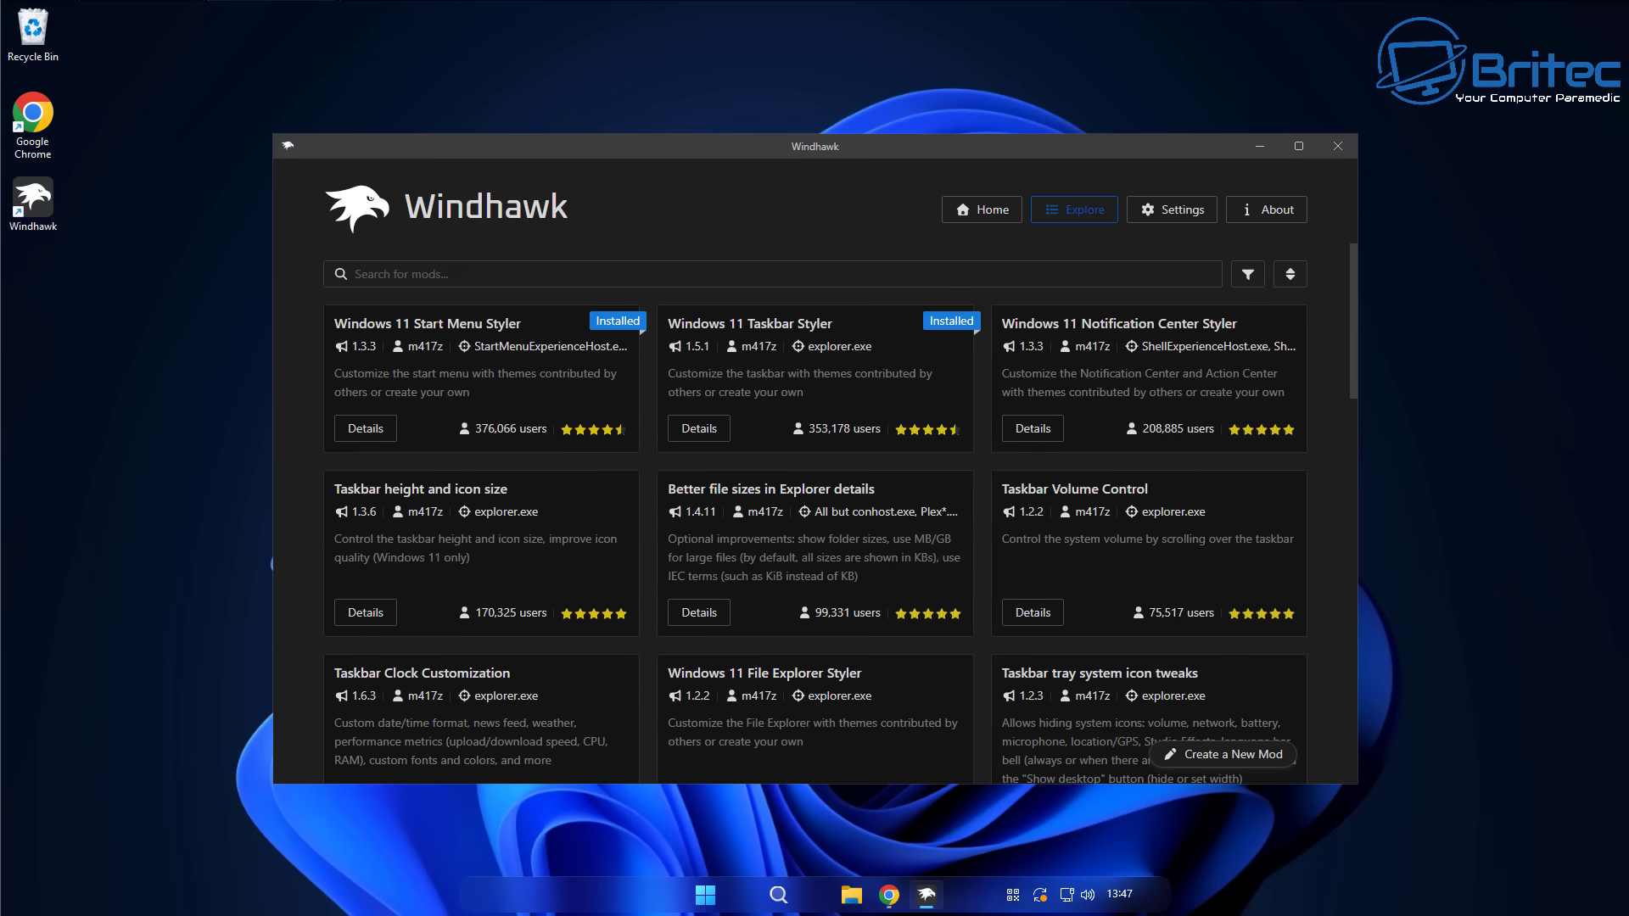
{"action": "left_click", "coordinate": [1032, 429]}
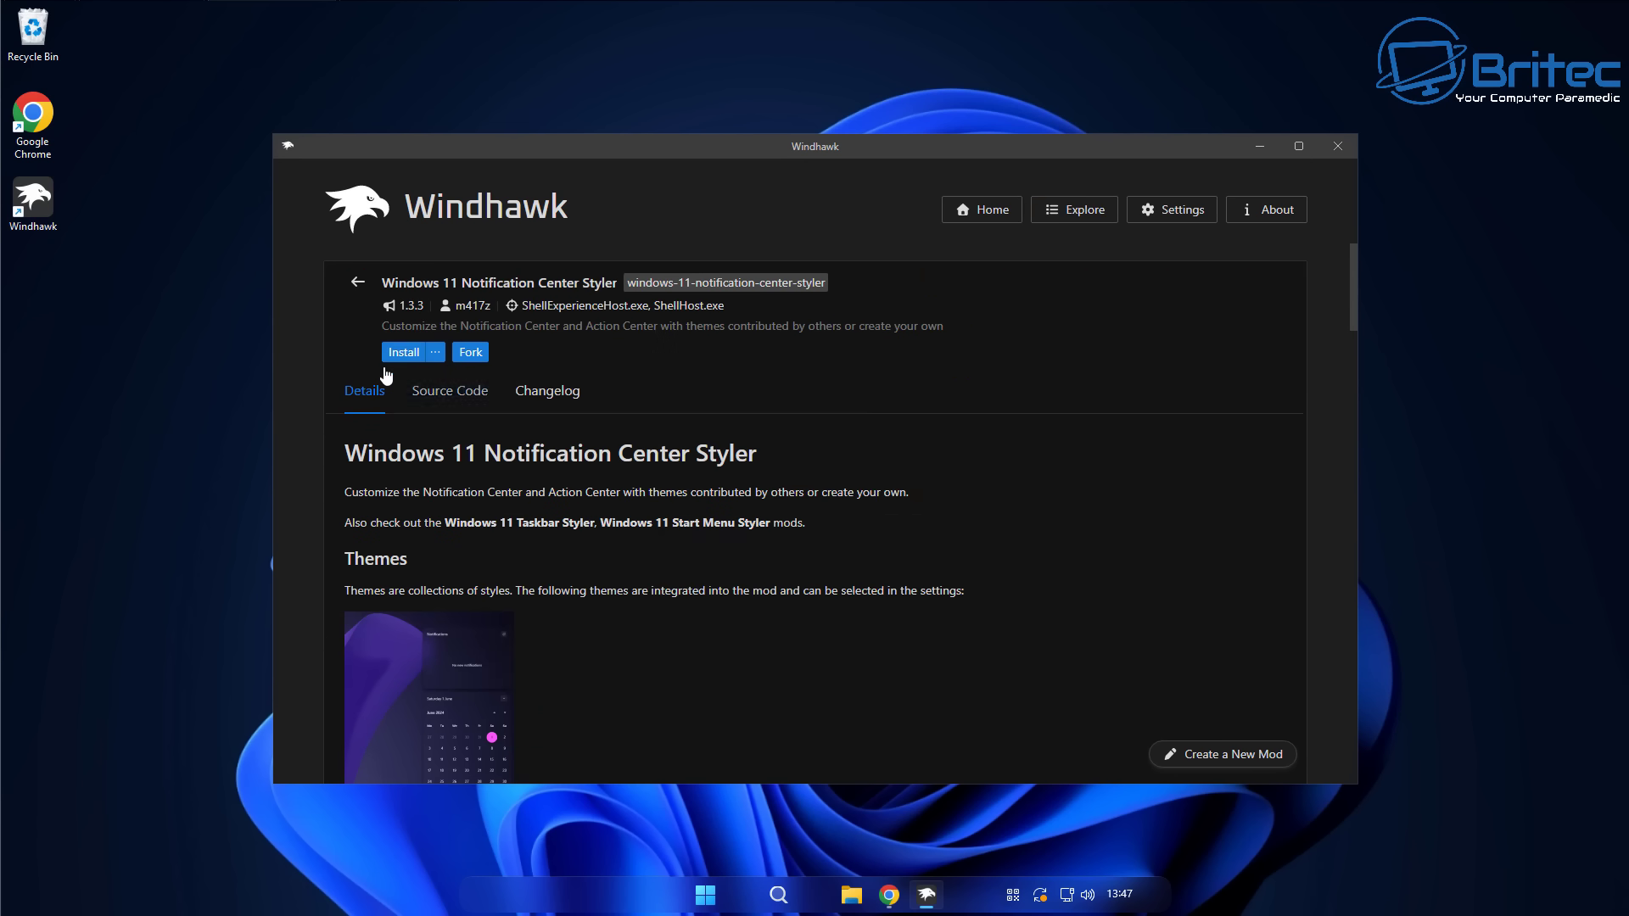
{"action": "left_click", "coordinate": [402, 354]}
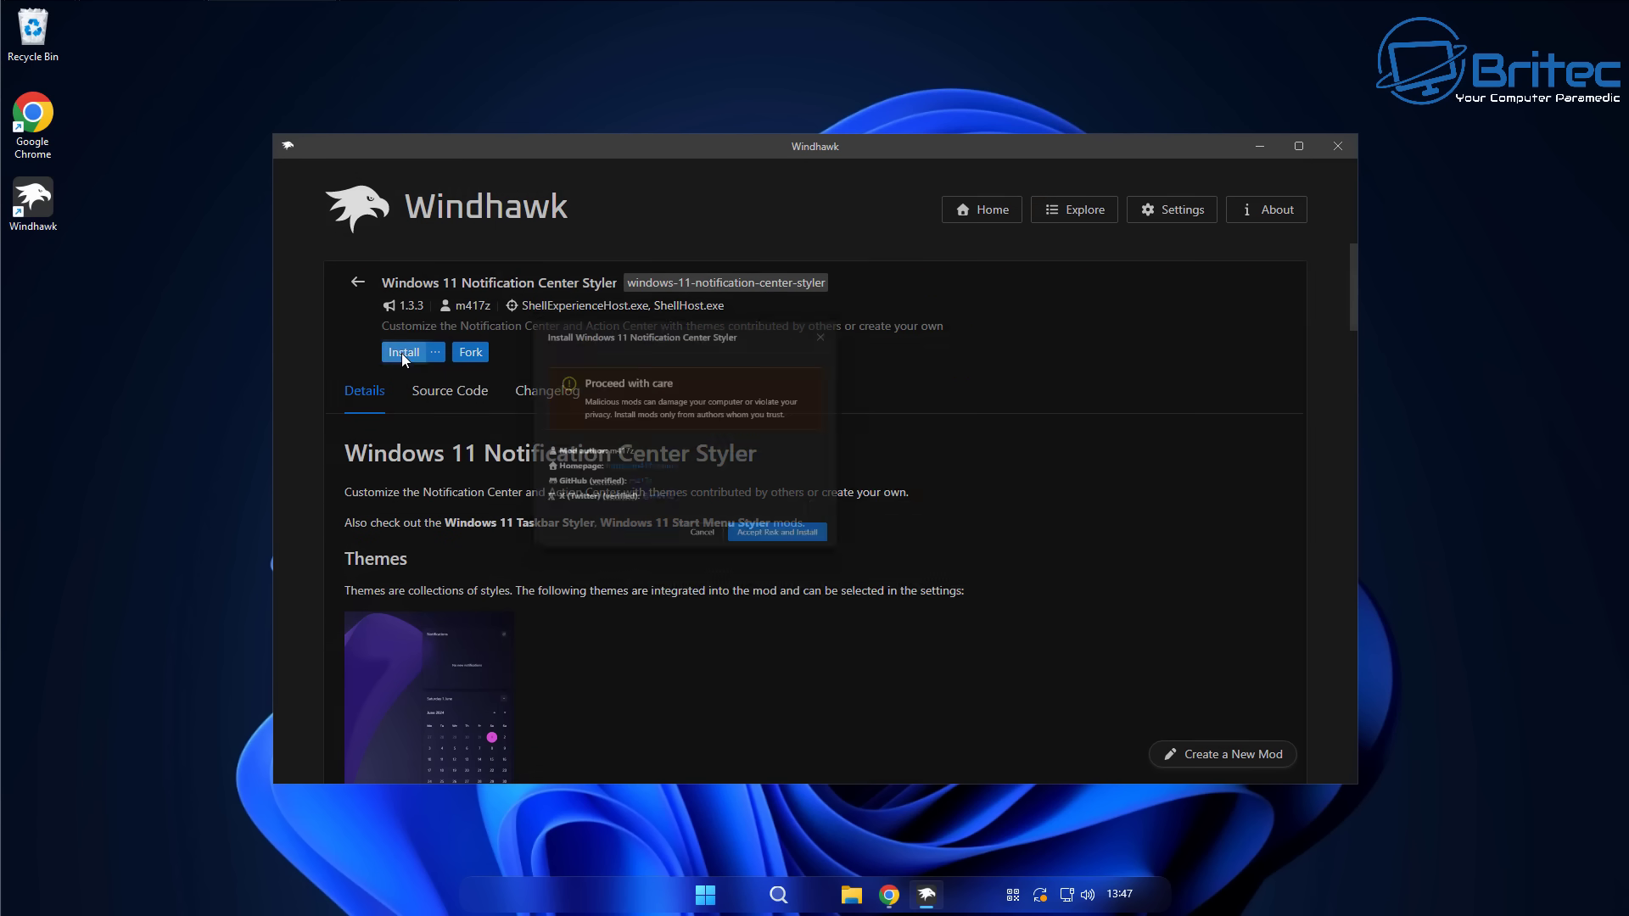
{"action": "left_click", "coordinate": [912, 617]}
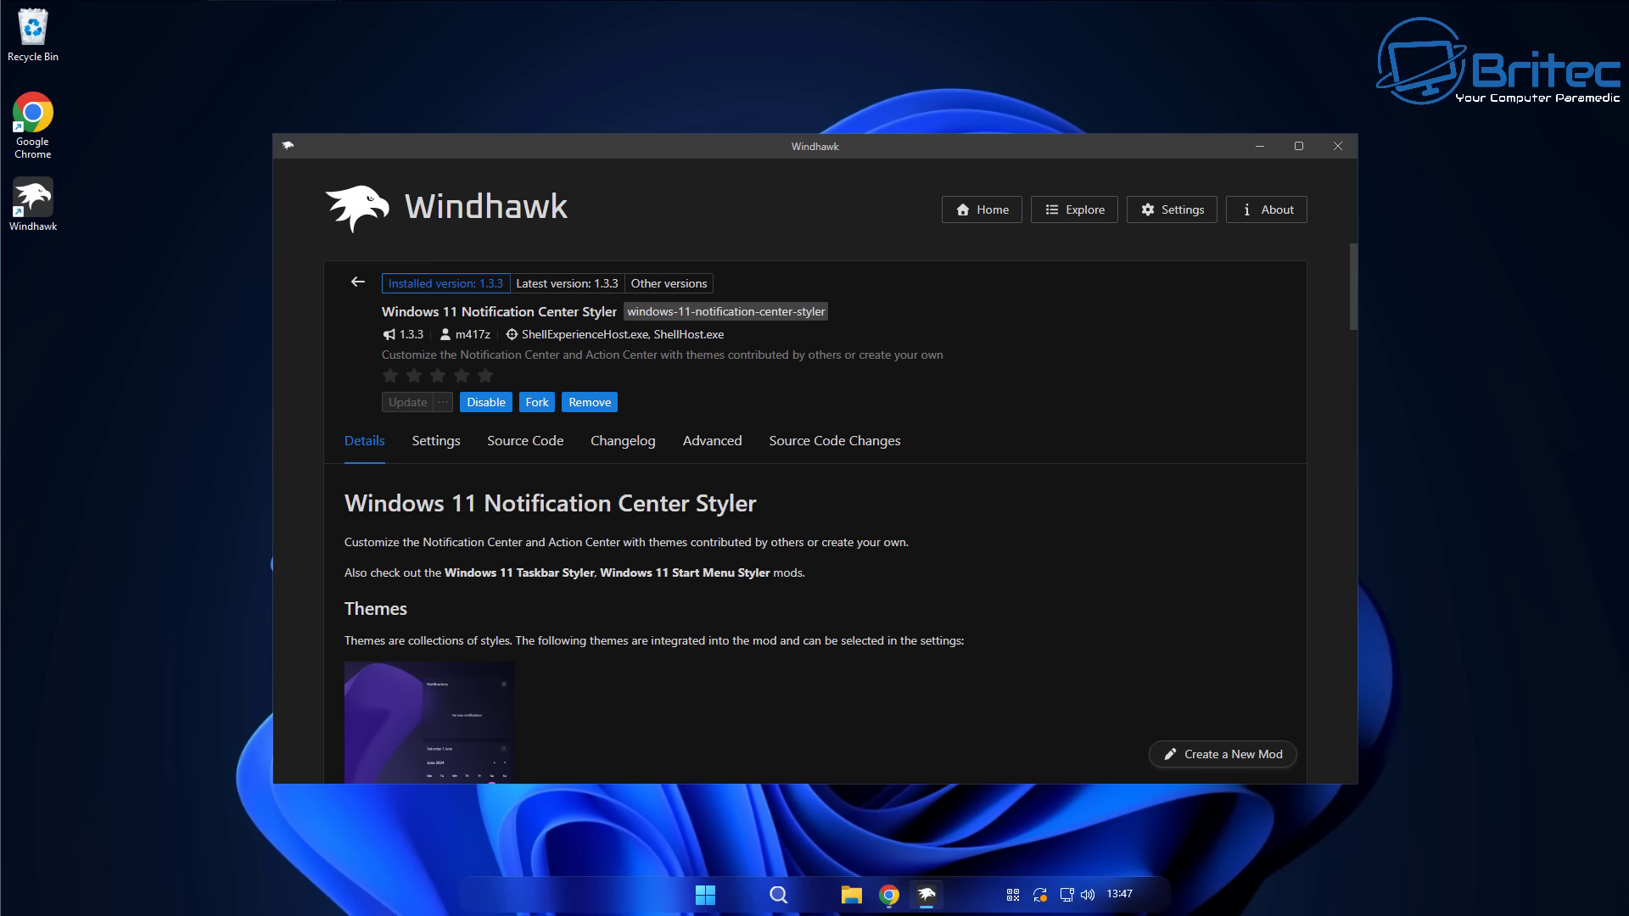
Step: Change the Notification Center Styler's Theme setting to WindowGlass and save it
{"action": "left_click", "coordinate": [436, 442]}
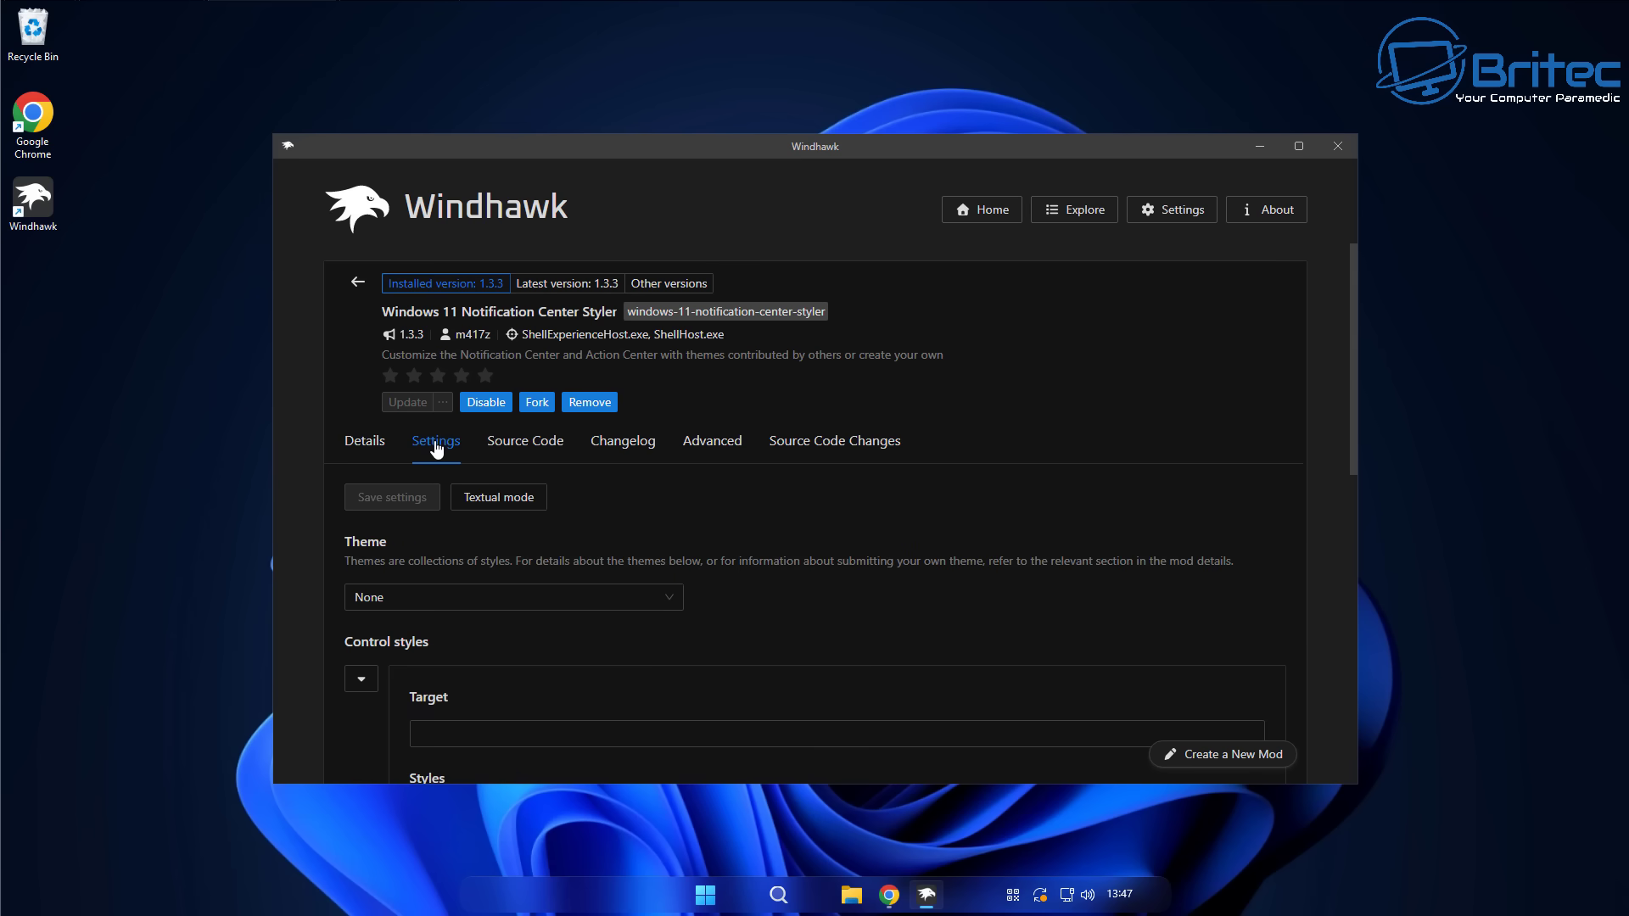
{"action": "left_click", "coordinate": [640, 599]}
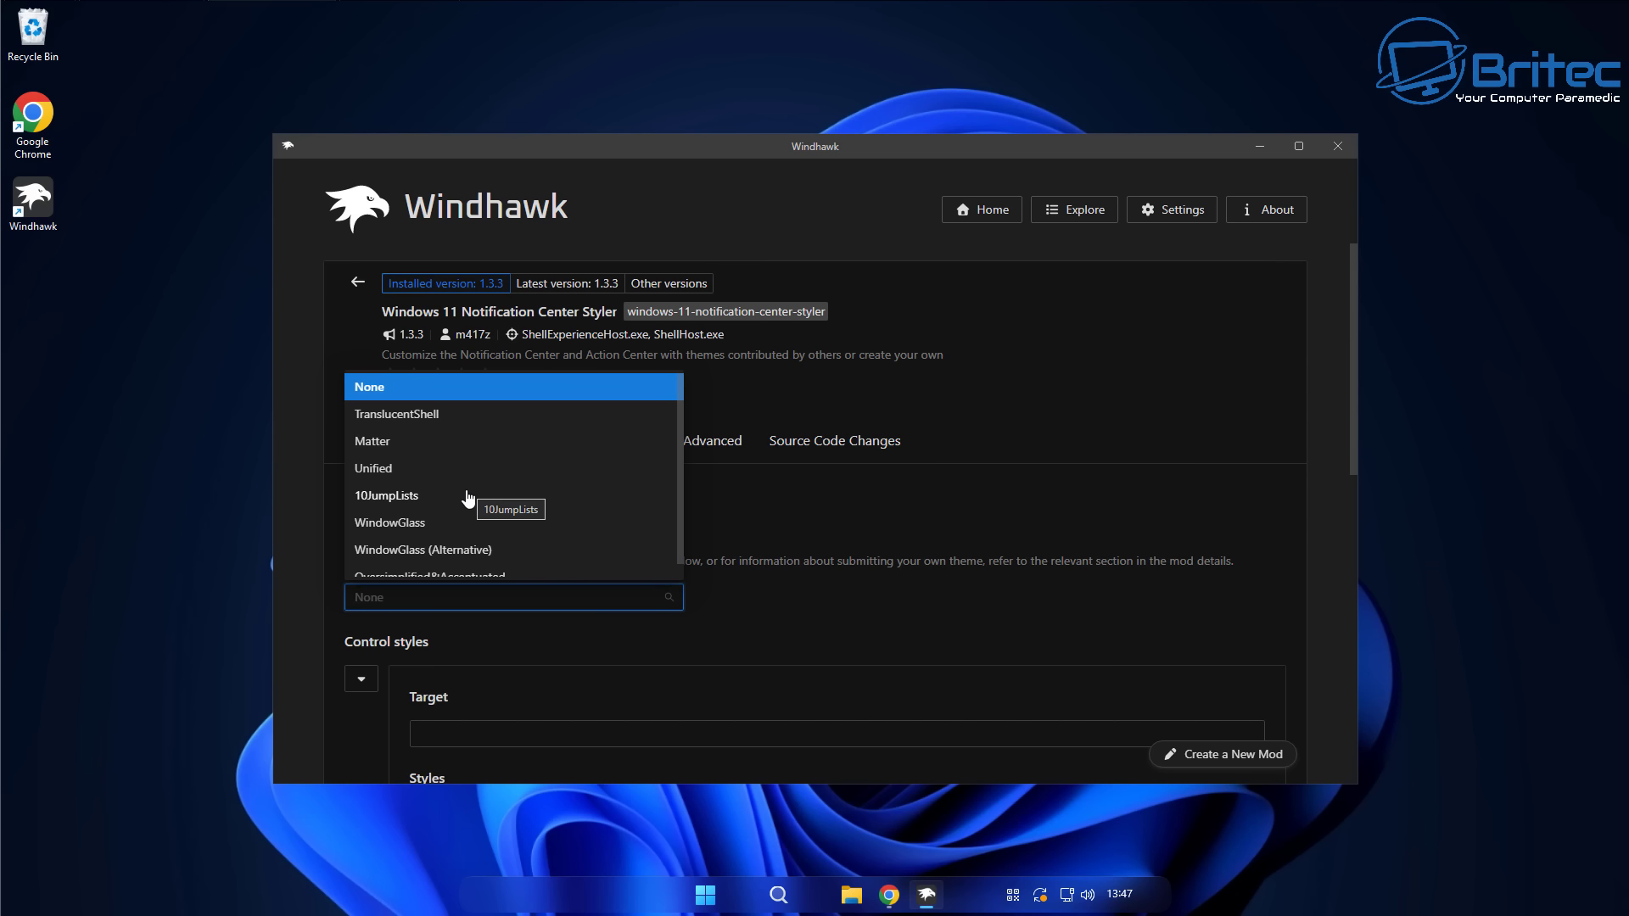
{"action": "scroll", "coordinate": [468, 500], "scroll_direction": "down", "scroll_amount": 1}
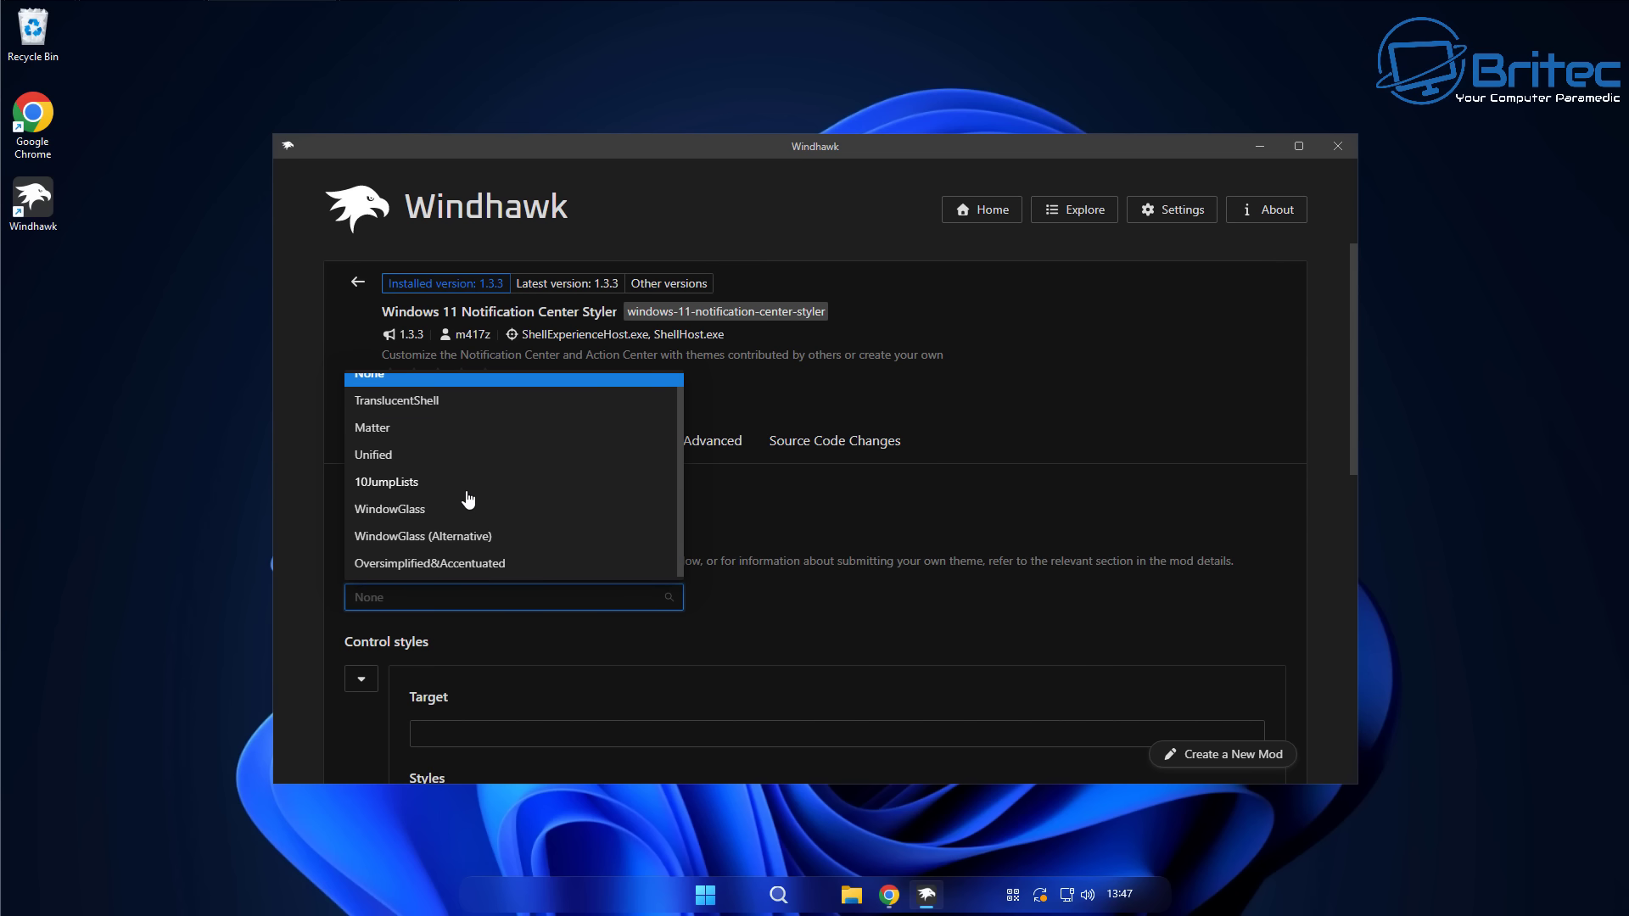
{"action": "left_click", "coordinate": [404, 513]}
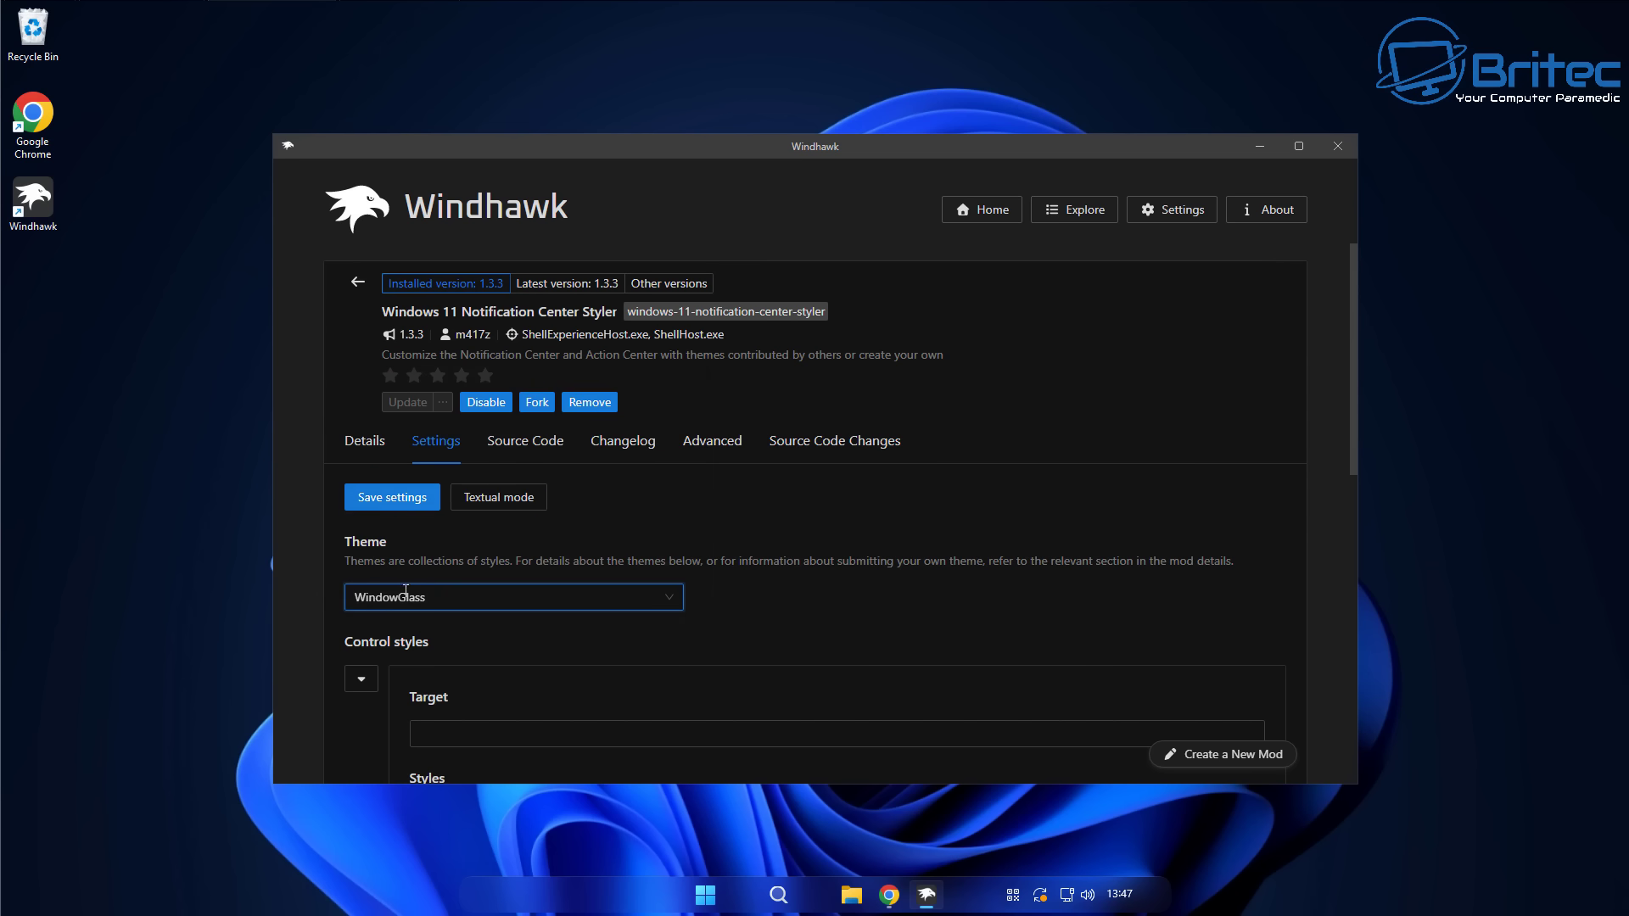
{"action": "left_click", "coordinate": [394, 499]}
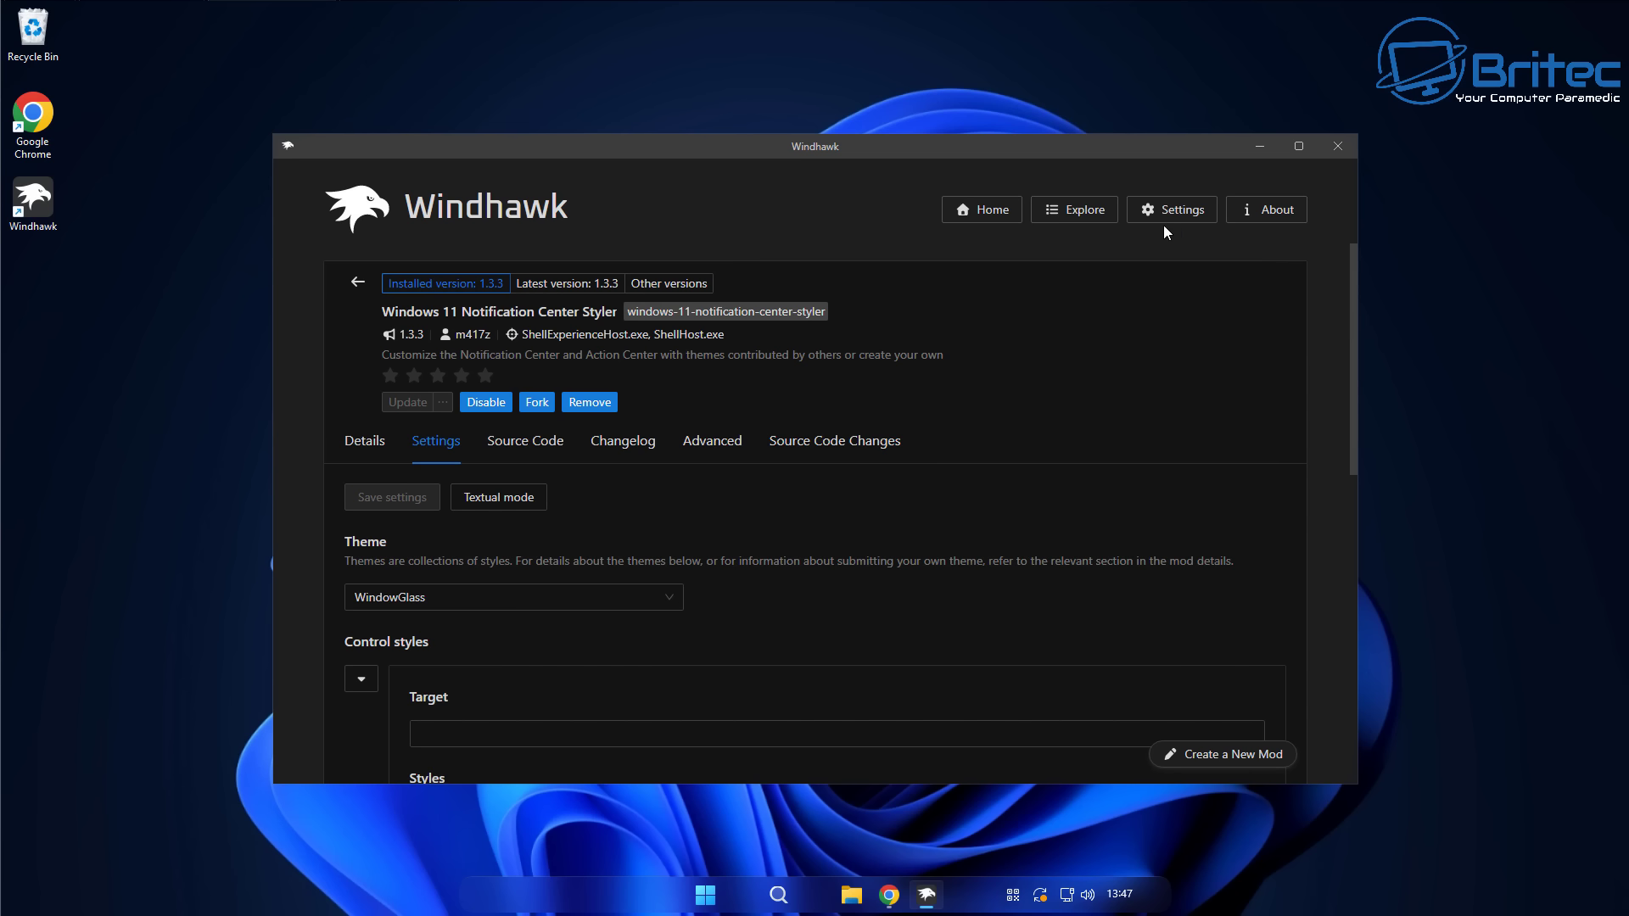
Step: Minimize Windhawk and preview the glass-styled Start menu and notification centre
{"action": "left_click", "coordinate": [1254, 146]}
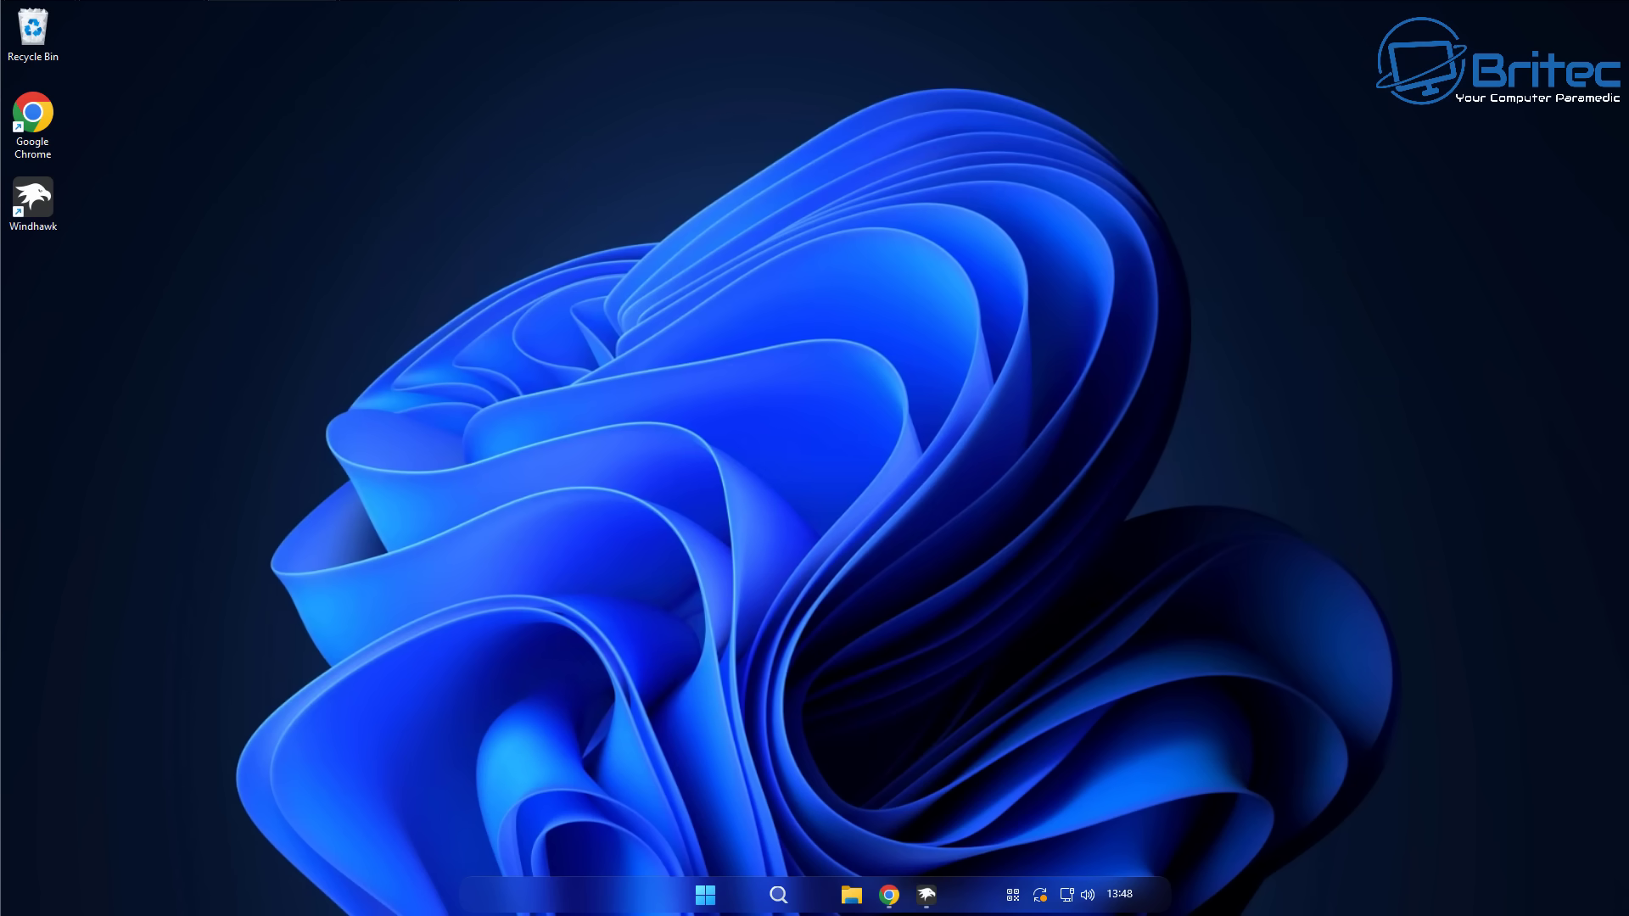
{"action": "left_click", "coordinate": [707, 899]}
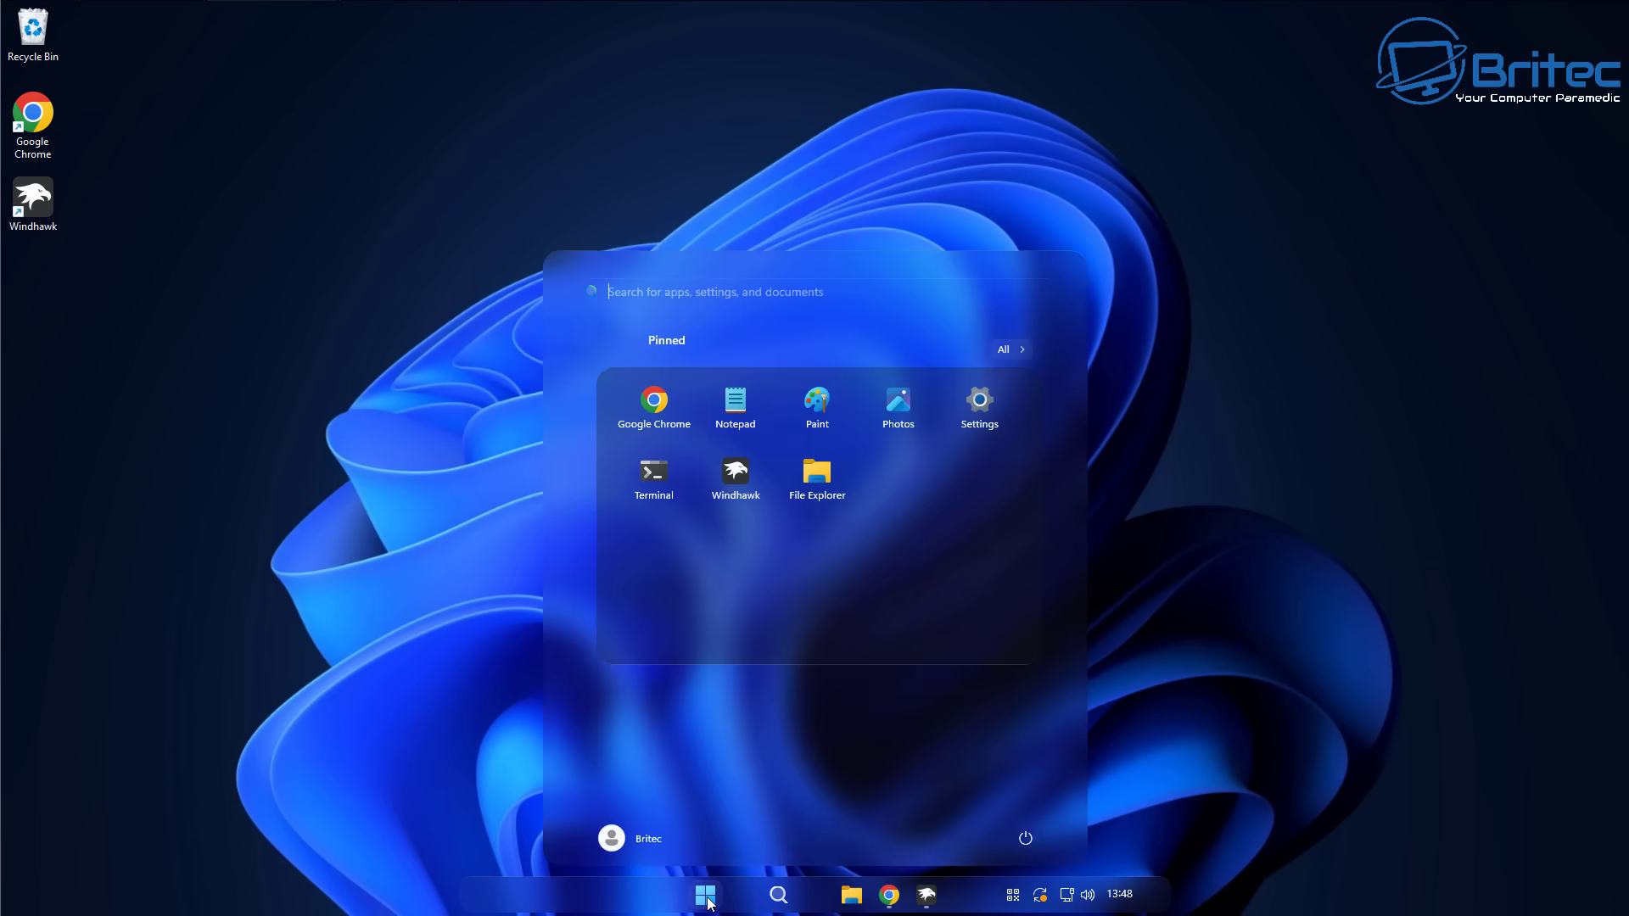
{"action": "left_click", "coordinate": [1121, 897]}
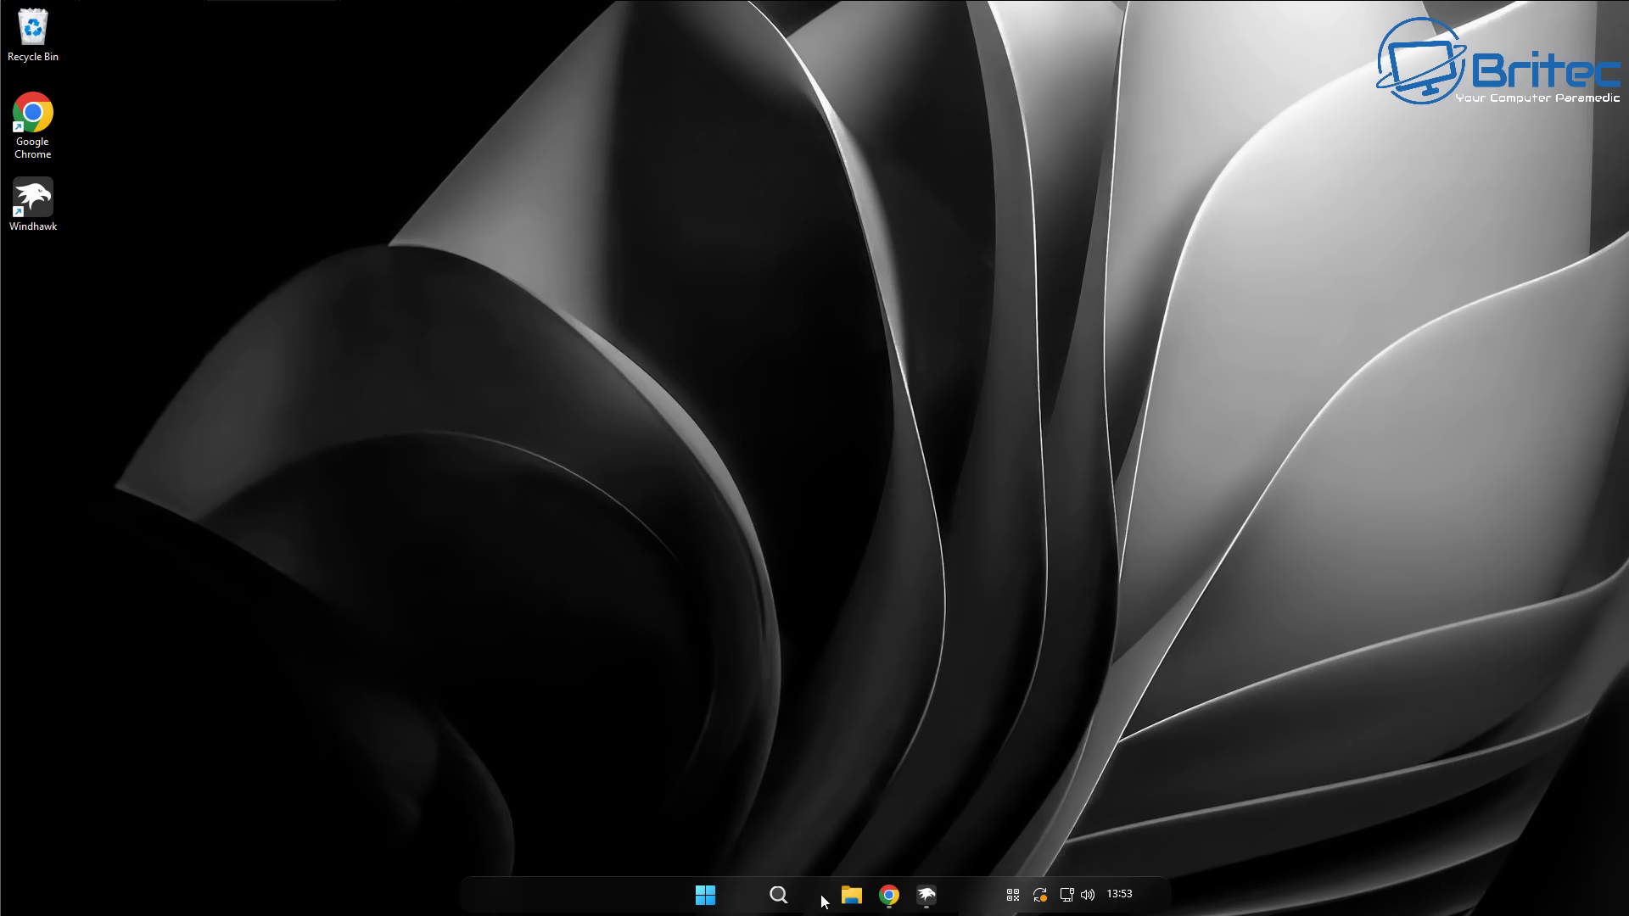
Step: Preview the styled Start menu and notification centre over the black-and-white wallpaper, then close them
{"action": "left_click", "coordinate": [703, 894]}
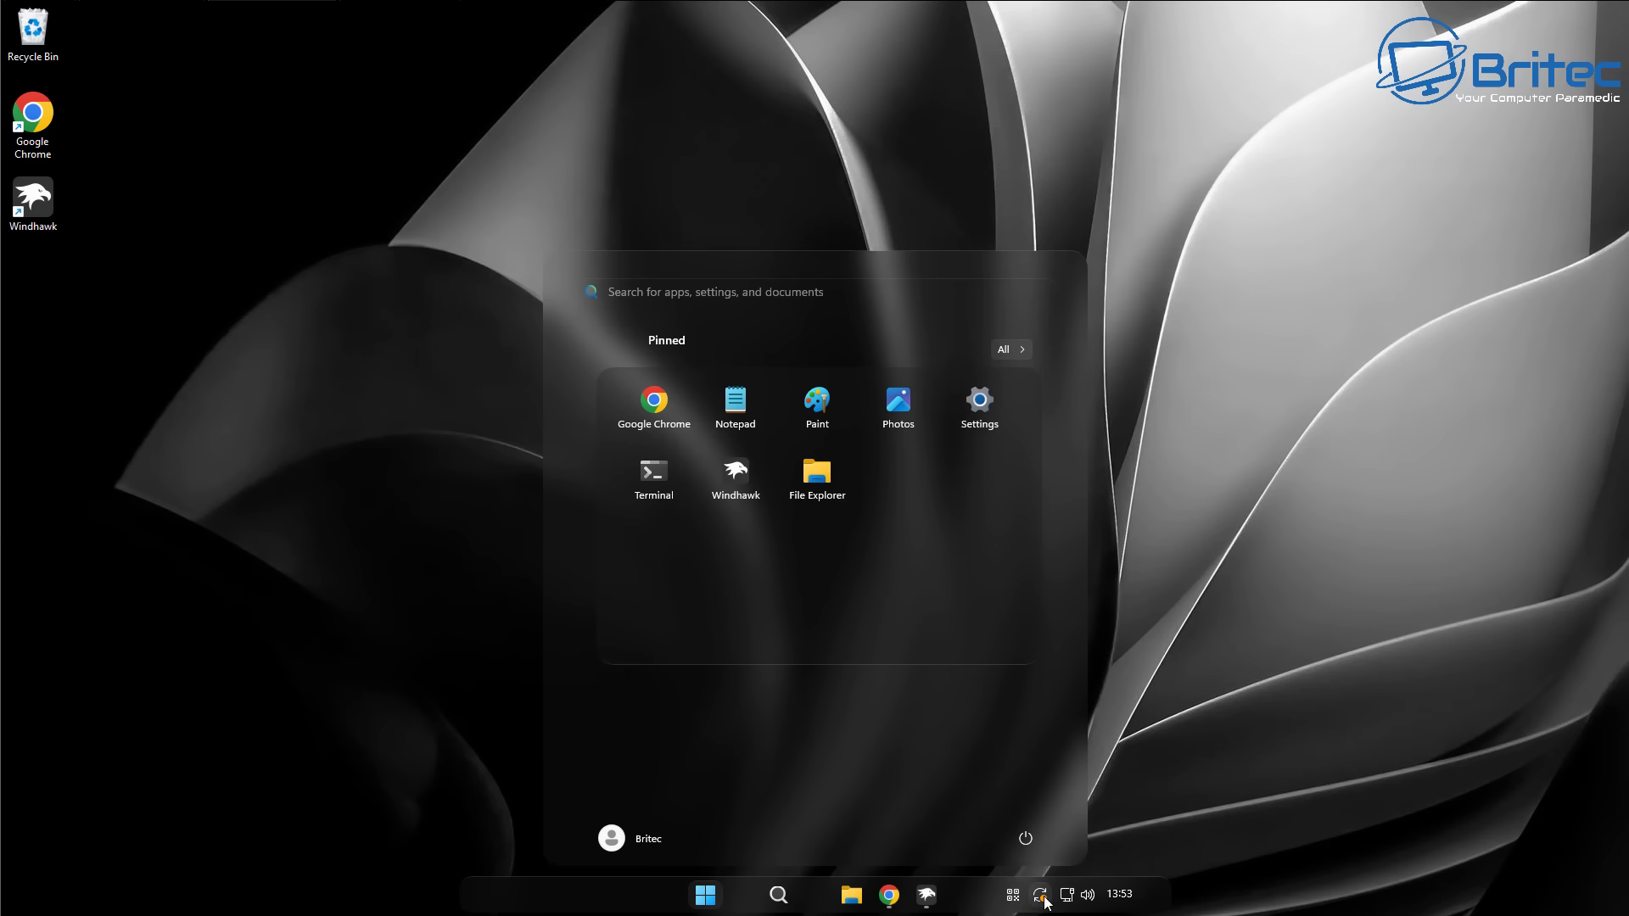
{"action": "left_click", "coordinate": [1117, 895]}
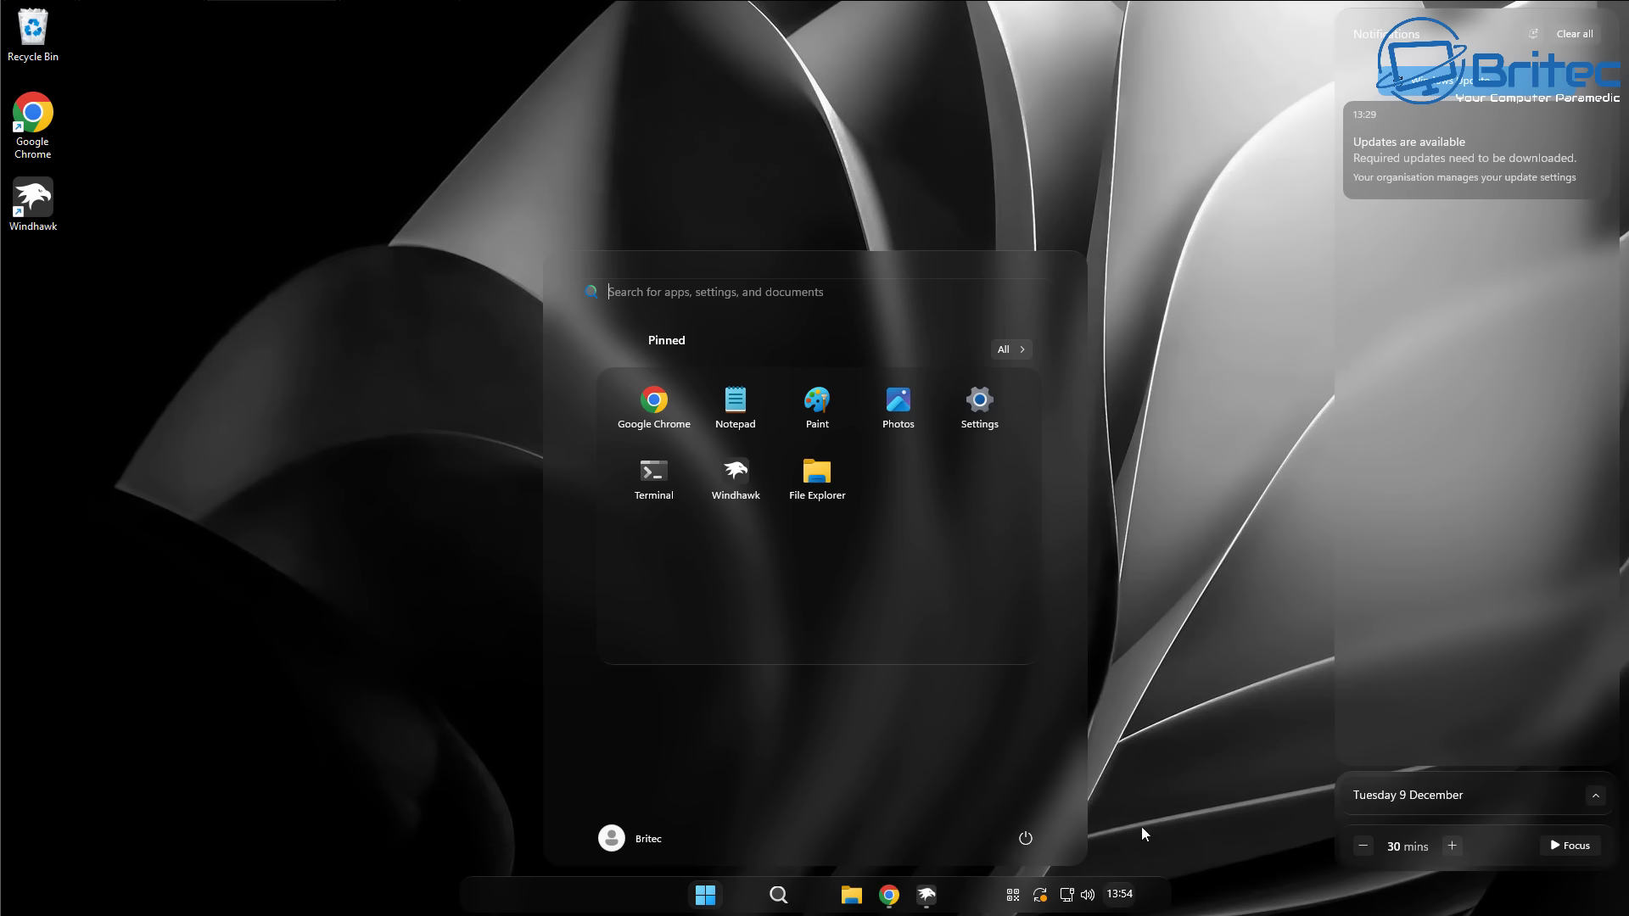
{"action": "left_click", "coordinate": [350, 679]}
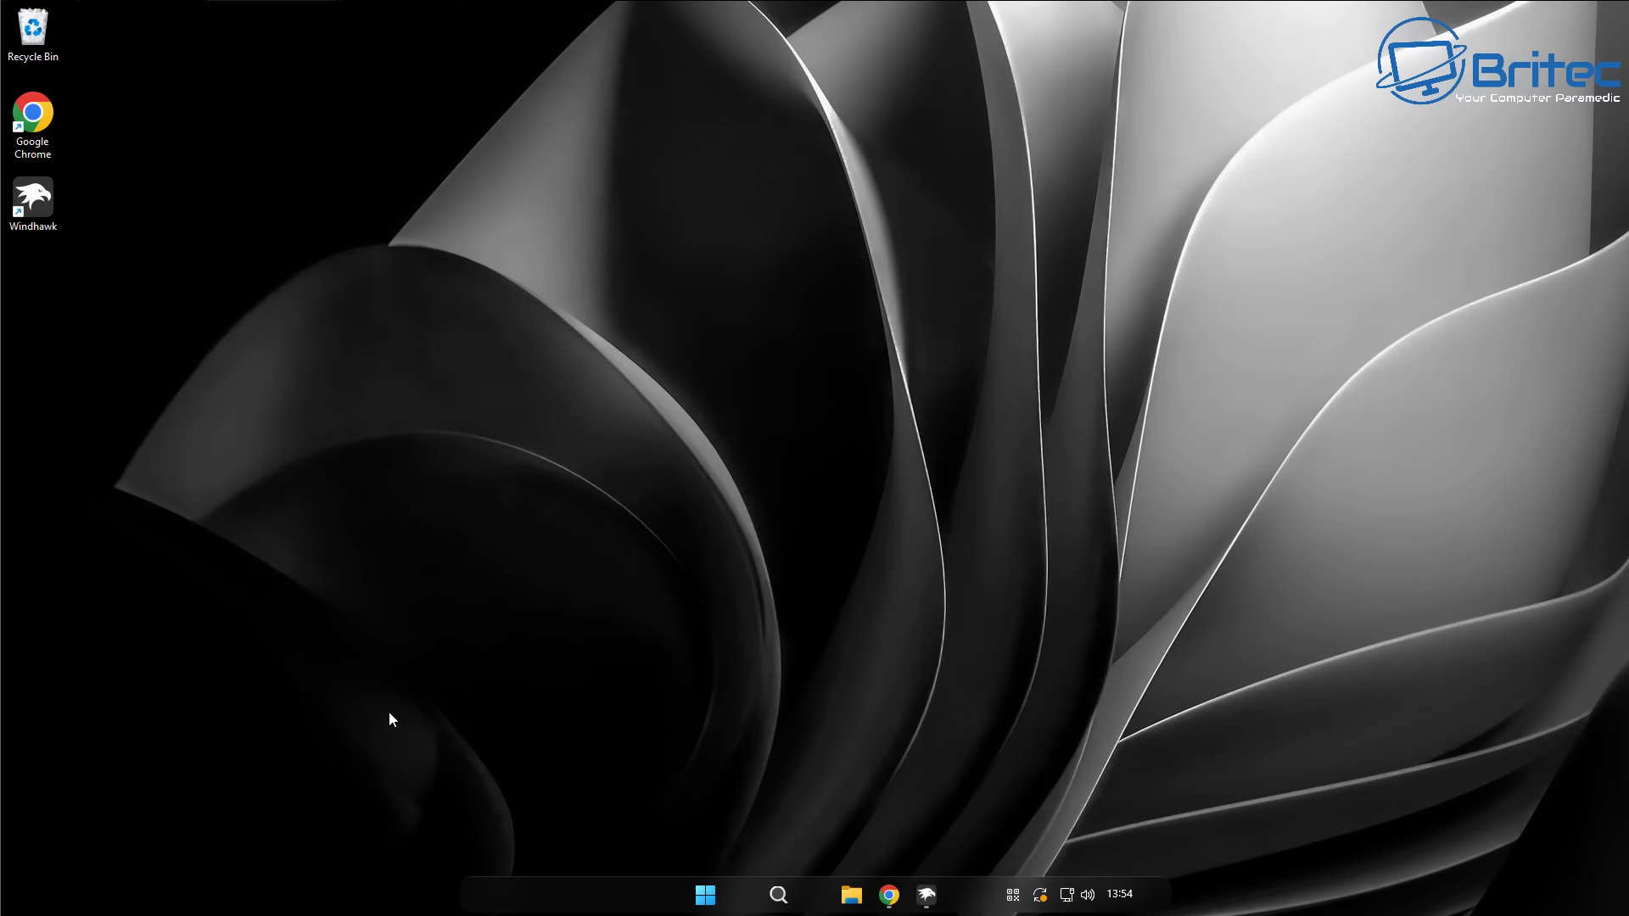
{"action": "left_click", "coordinate": [702, 902]}
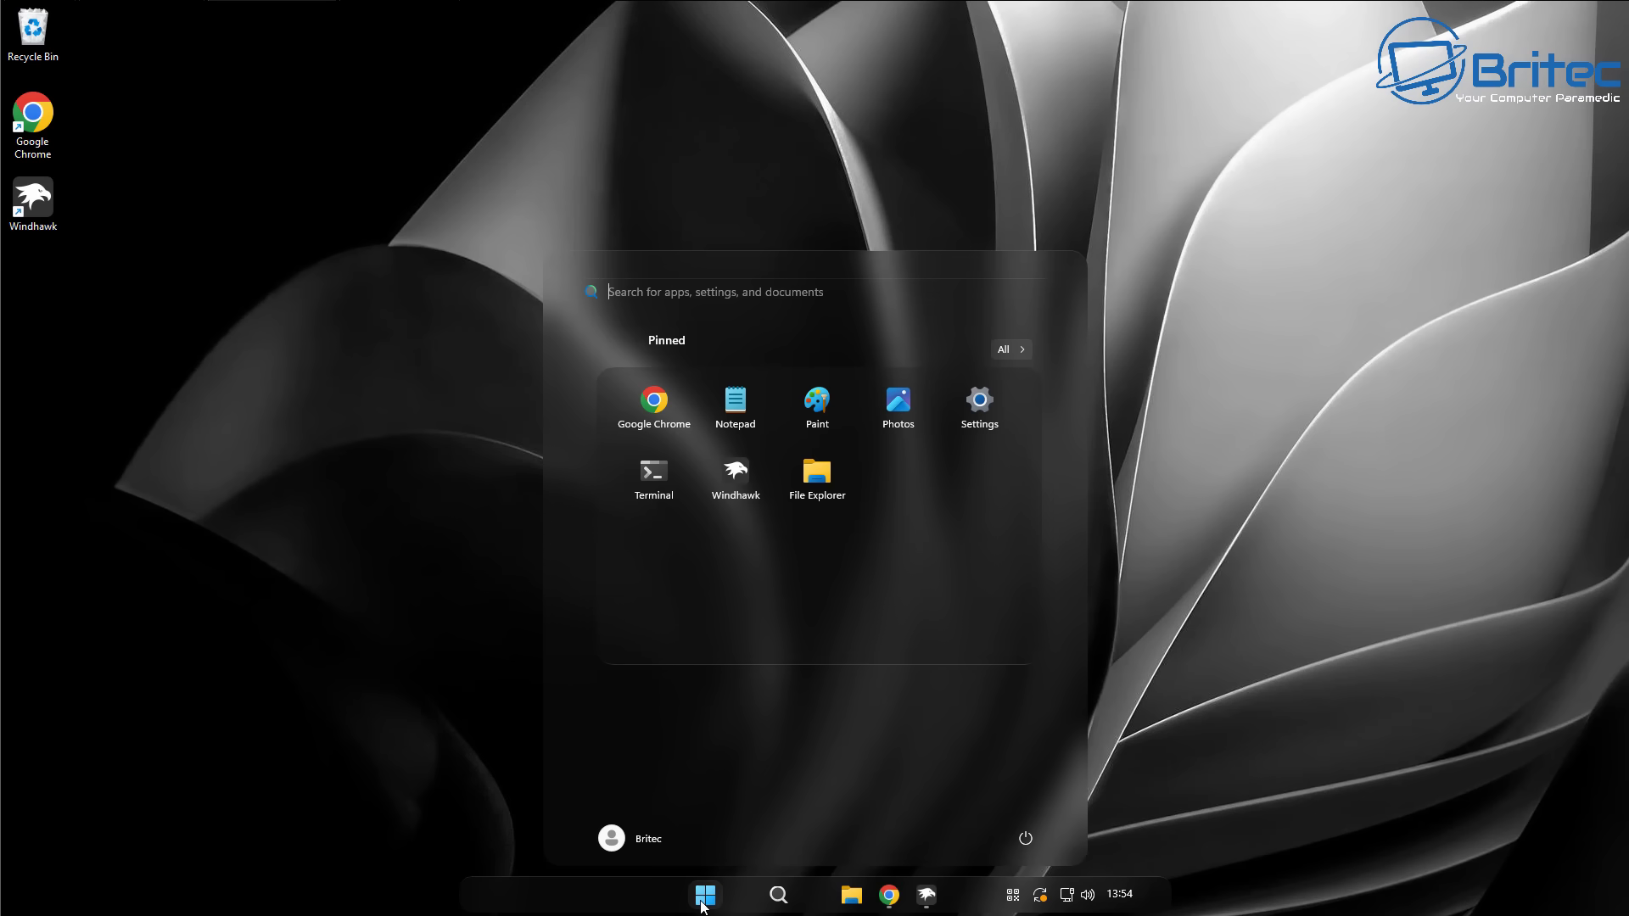
{"action": "left_click", "coordinate": [1185, 757]}
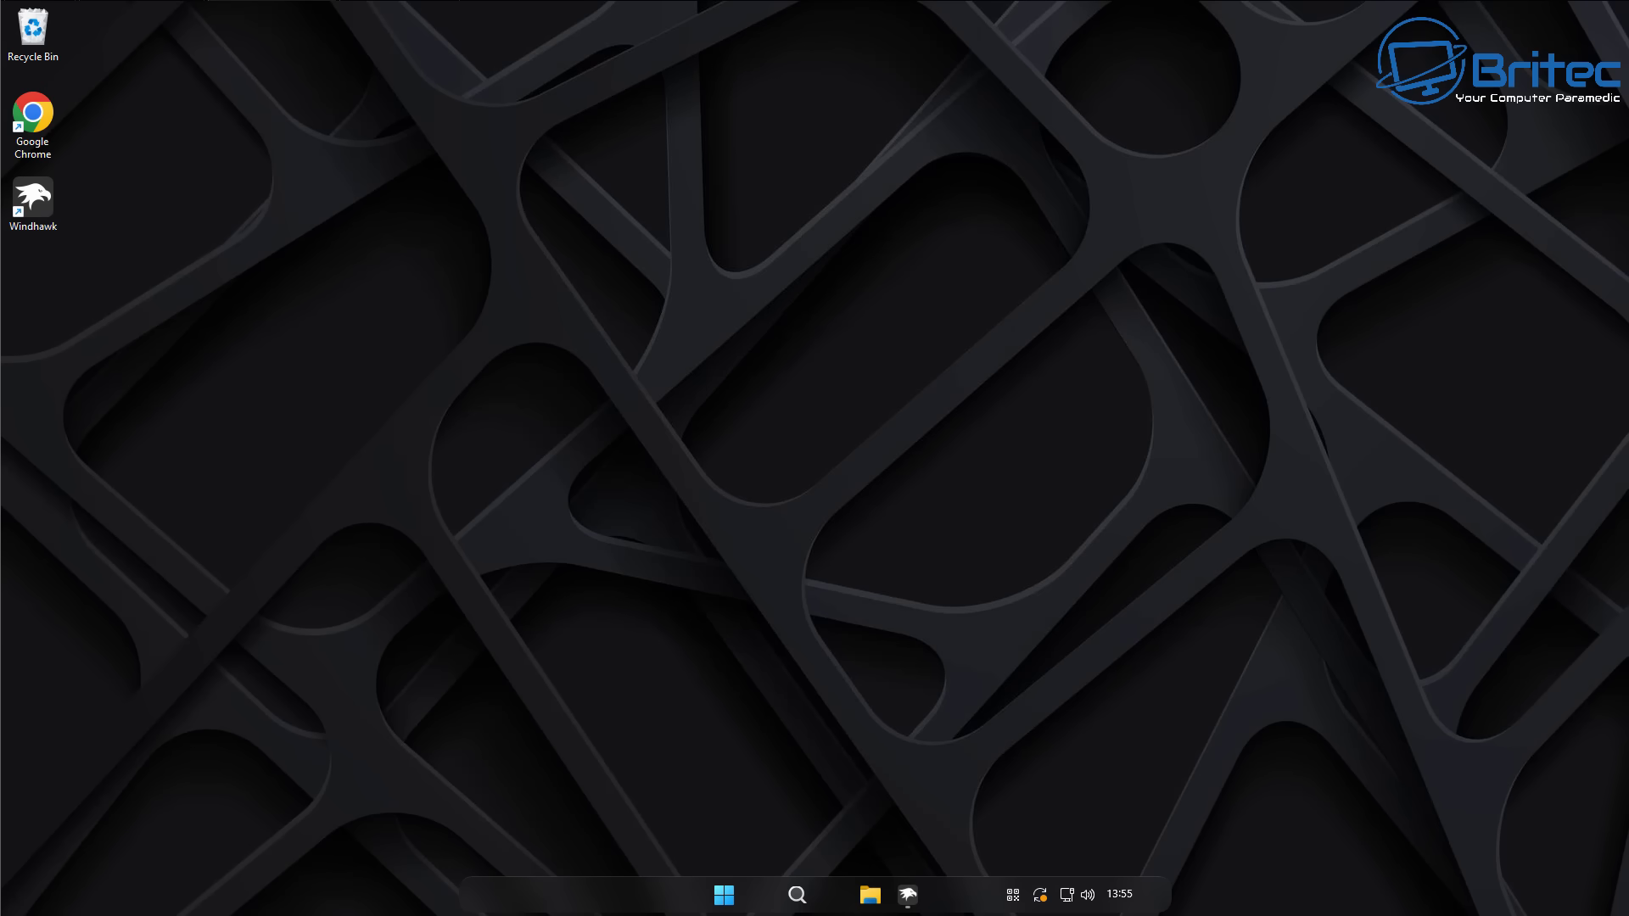
Step: Preview the Start menu and notification centre with the dark theme, then close both
{"action": "left_click", "coordinate": [724, 895]}
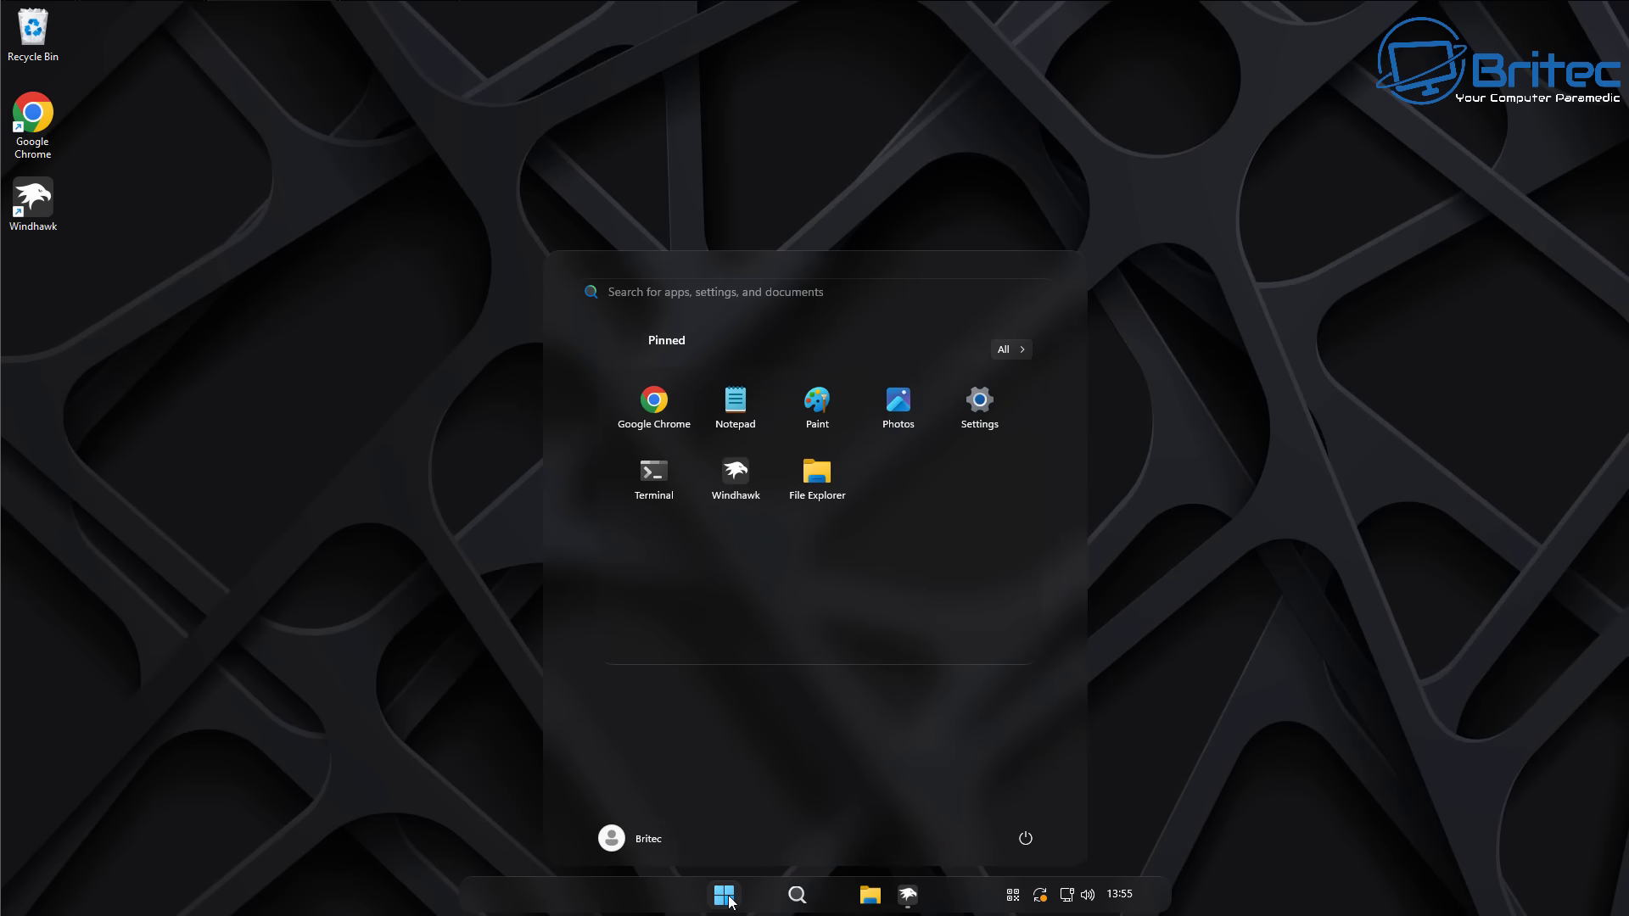
{"action": "left_click", "coordinate": [1124, 896]}
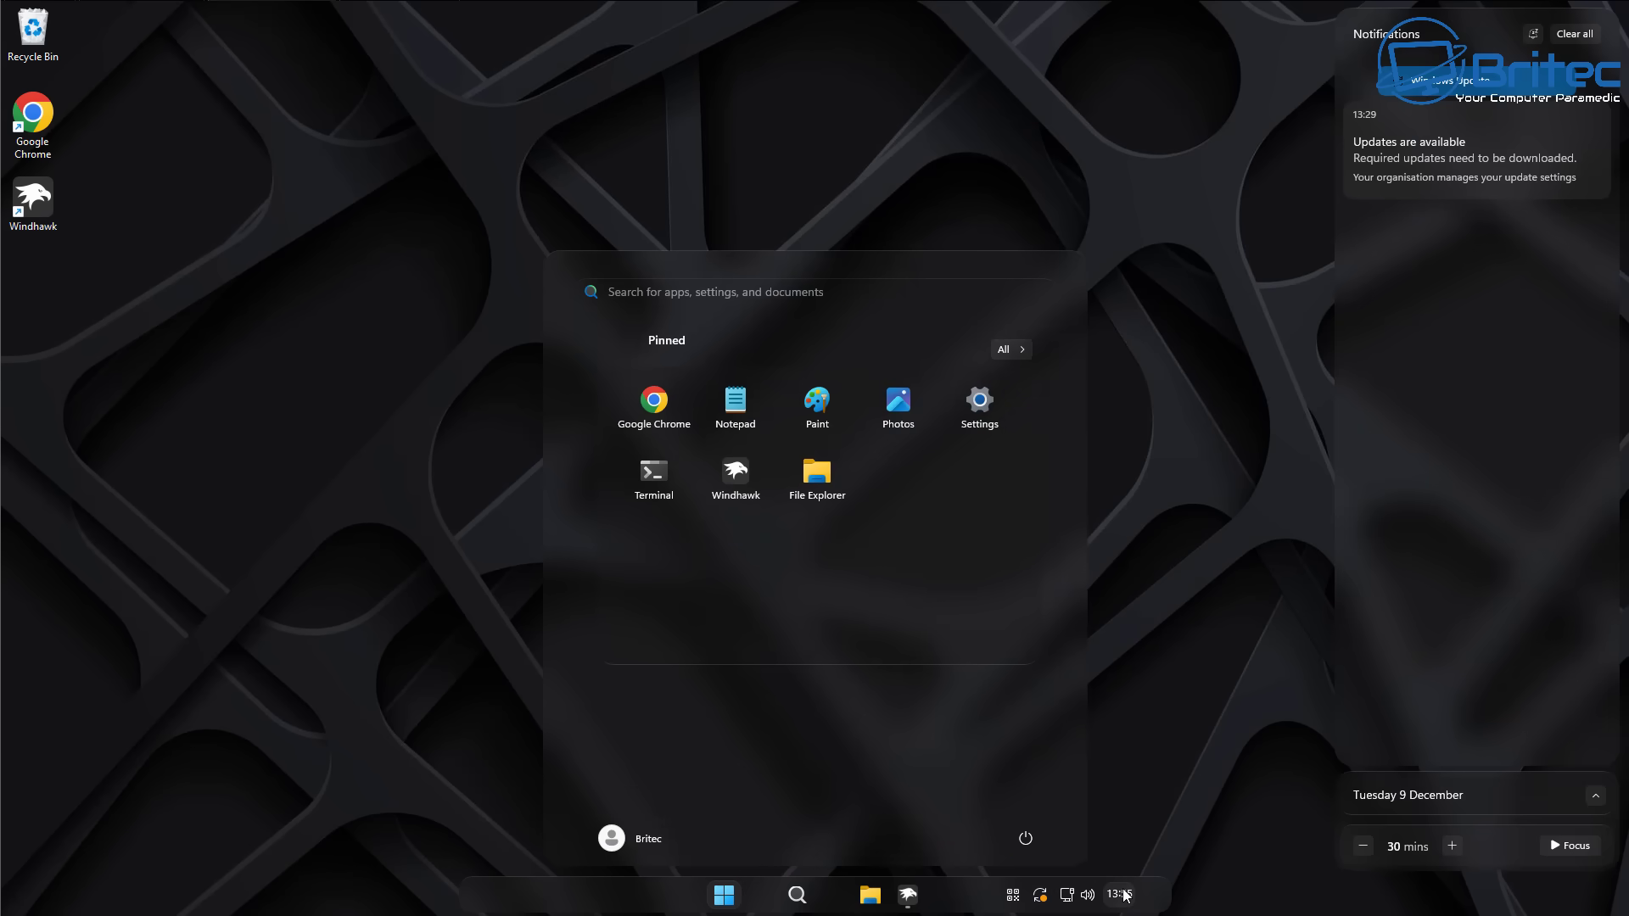
{"action": "left_click", "coordinate": [1188, 688]}
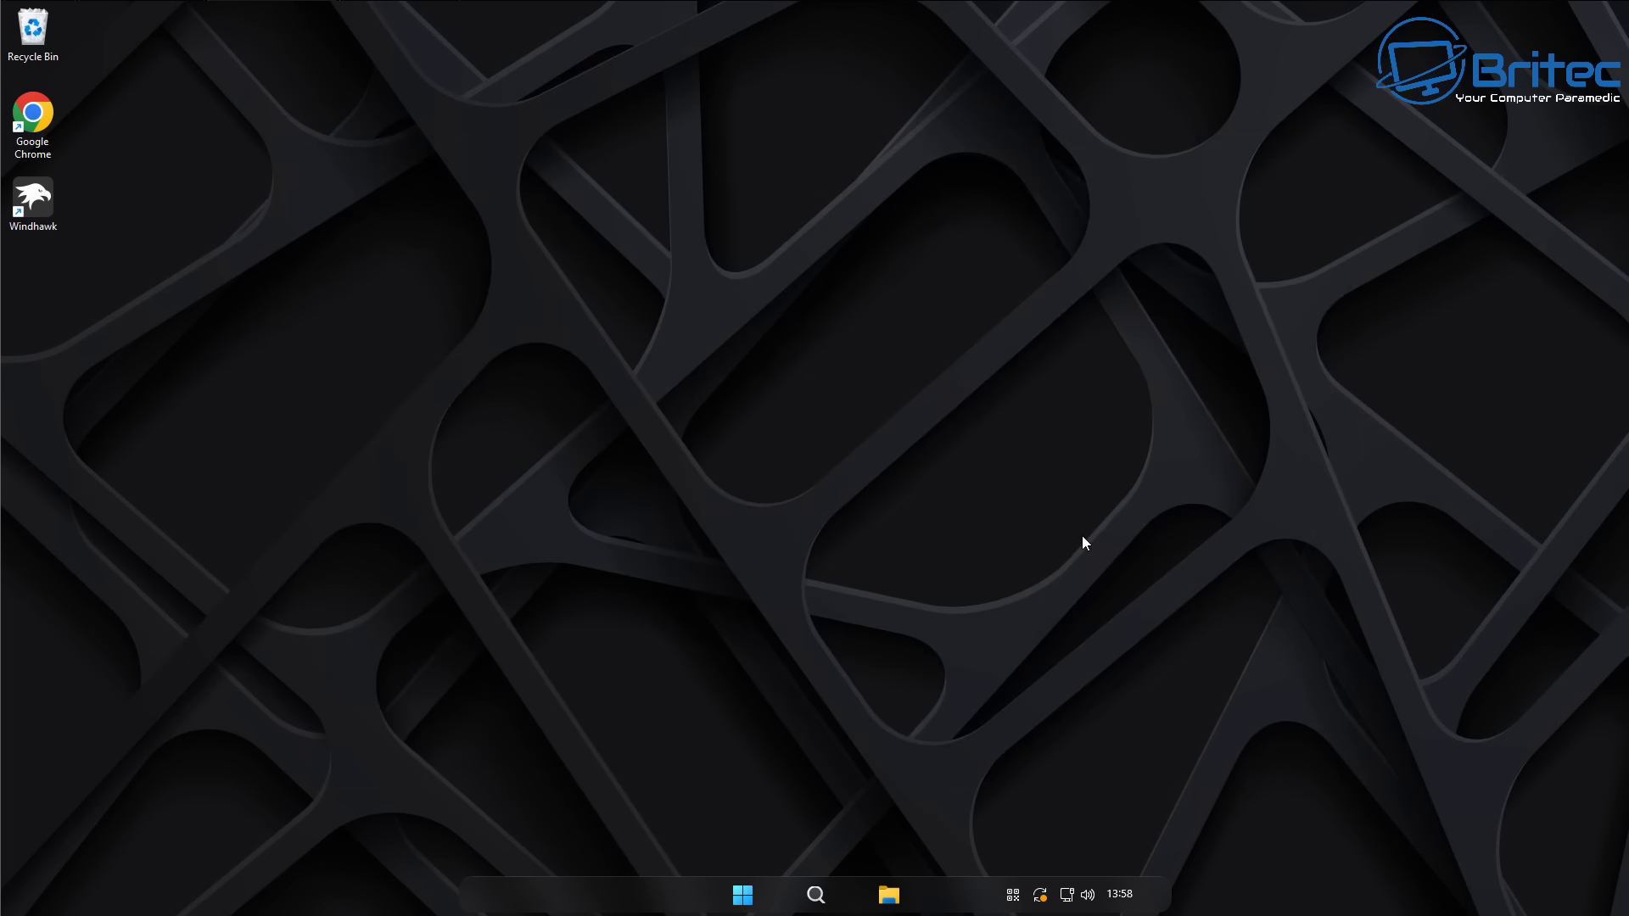
Step: Check Start and the notification centre again, then launch Windhawk from Start's pinned apps
{"action": "left_click", "coordinate": [742, 895]}
{"action": "left_click", "coordinate": [1125, 899]}
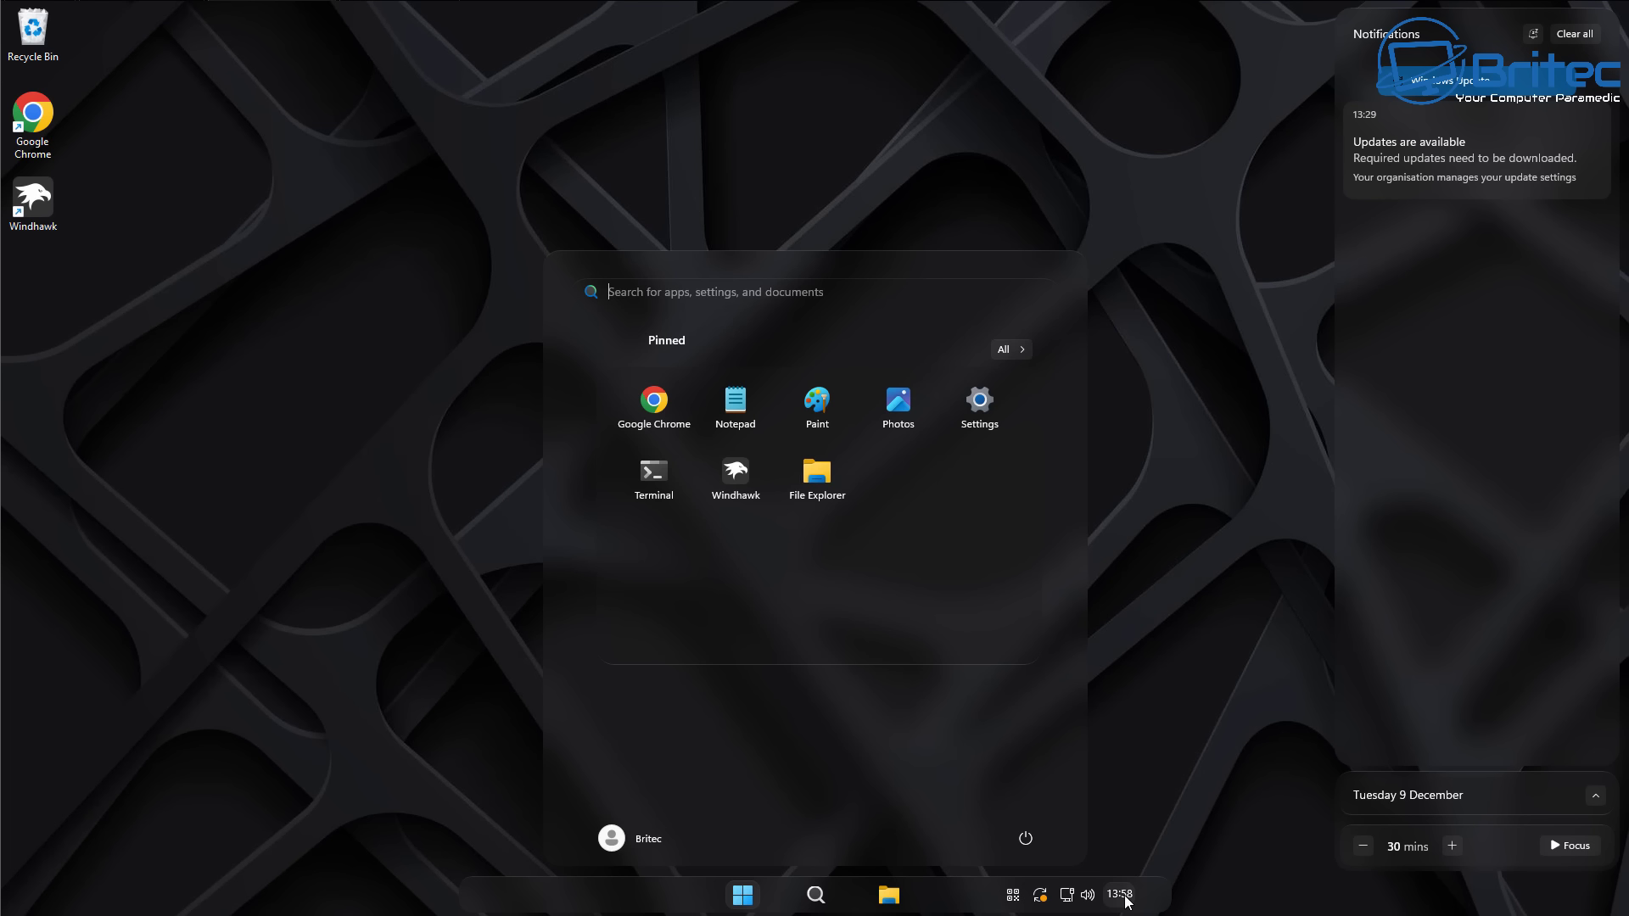
{"action": "left_click", "coordinate": [1152, 761]}
{"action": "left_click", "coordinate": [1153, 761]}
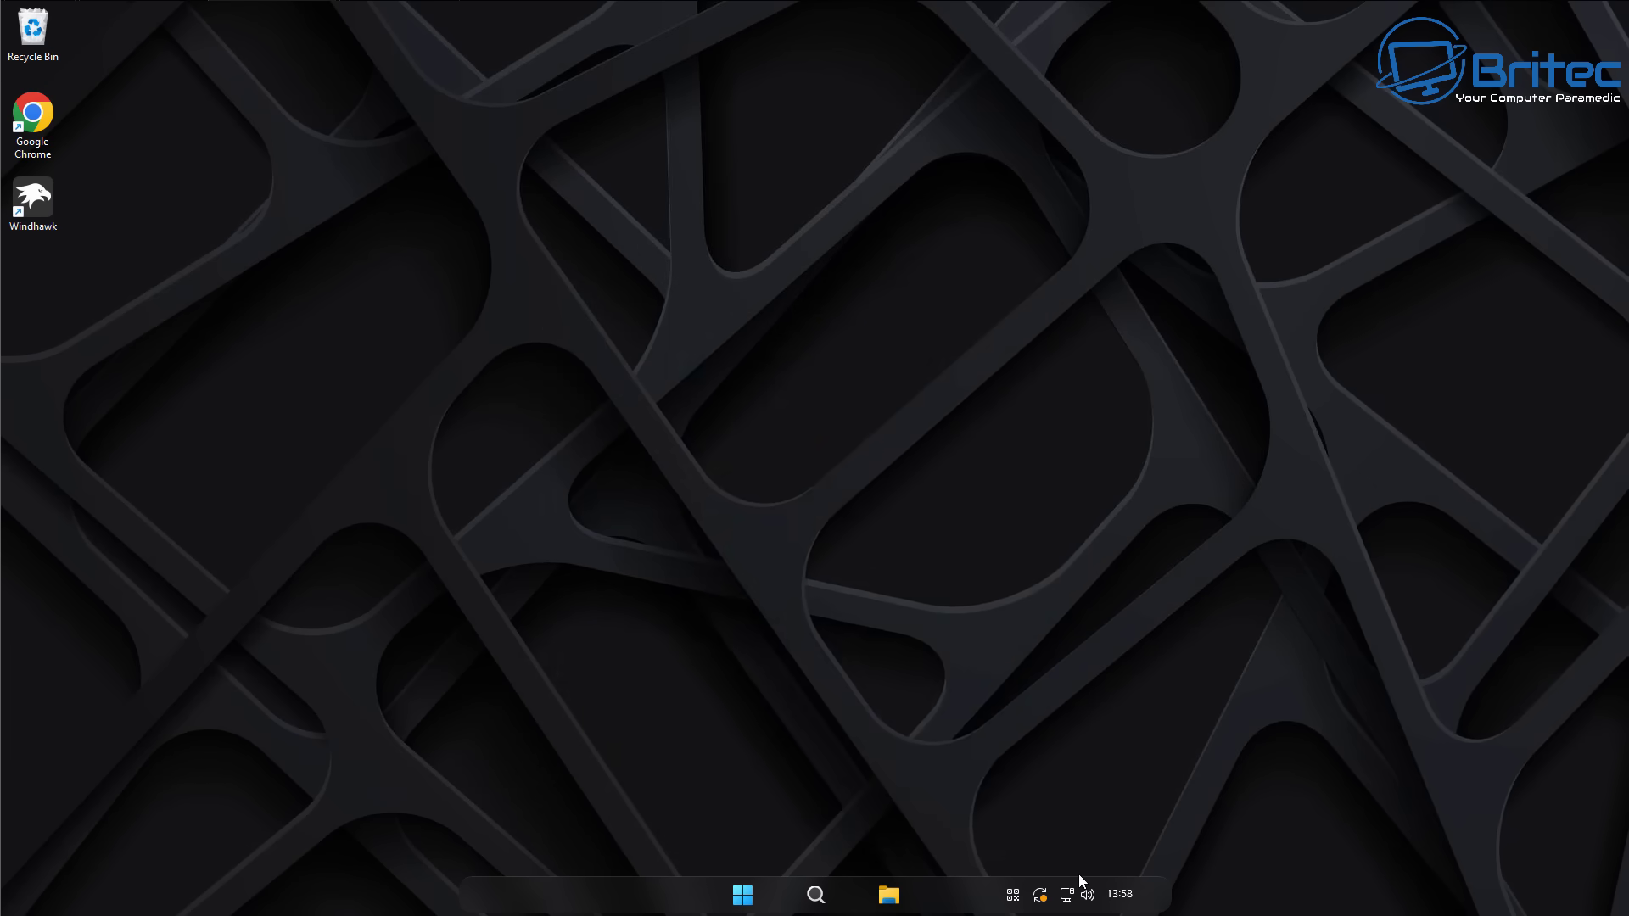
{"action": "left_click", "coordinate": [743, 895]}
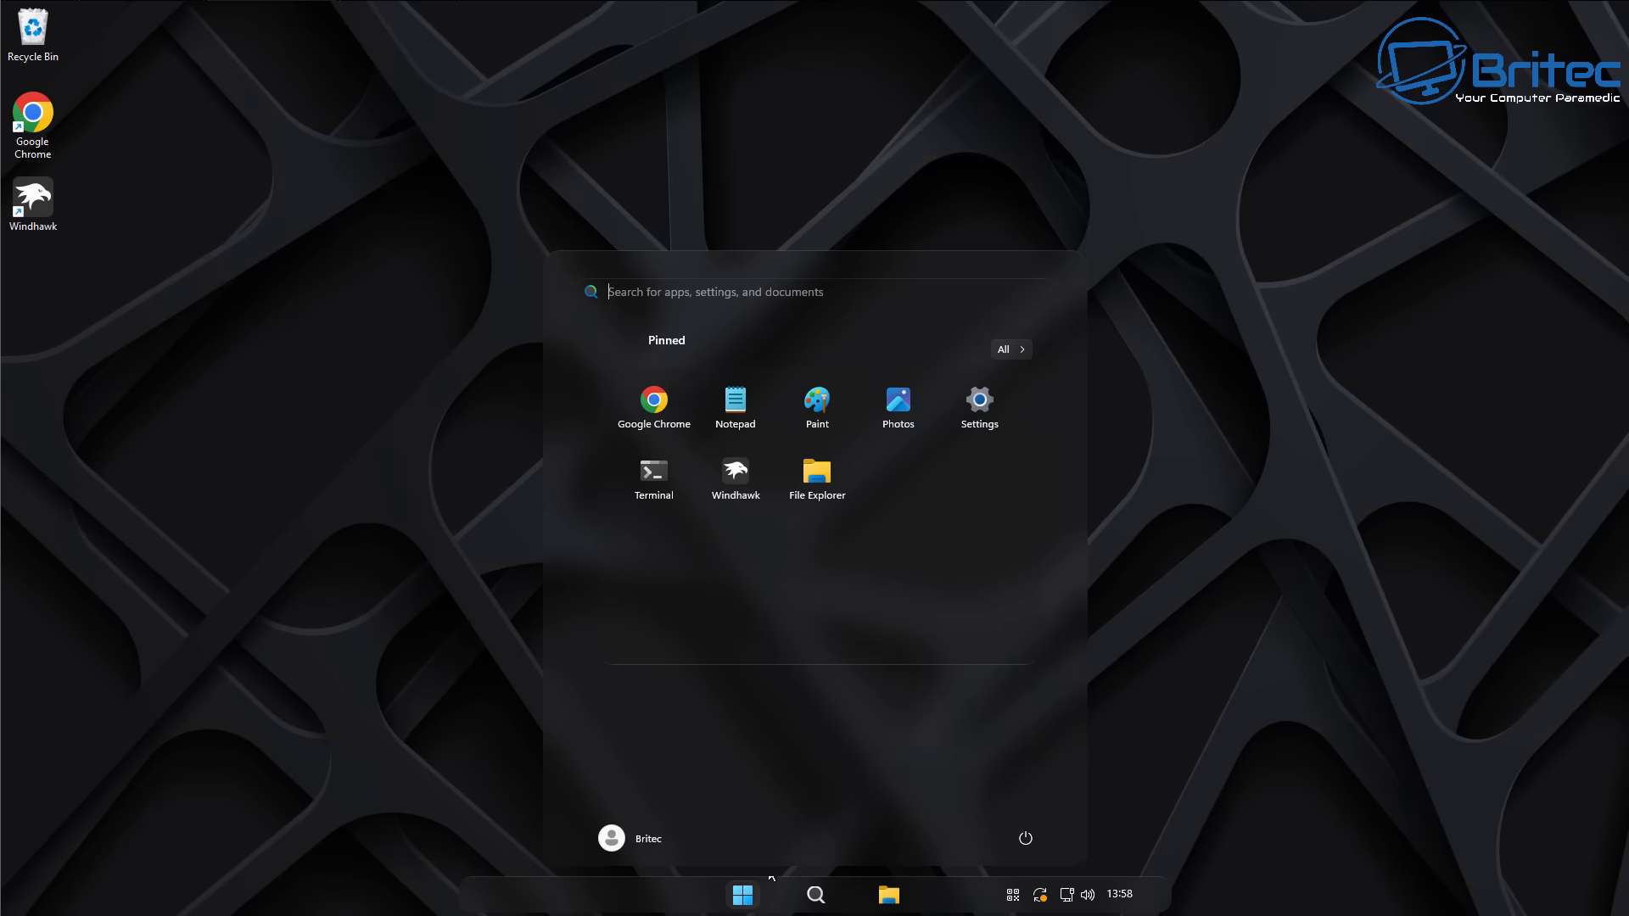
{"action": "left_click", "coordinate": [735, 475]}
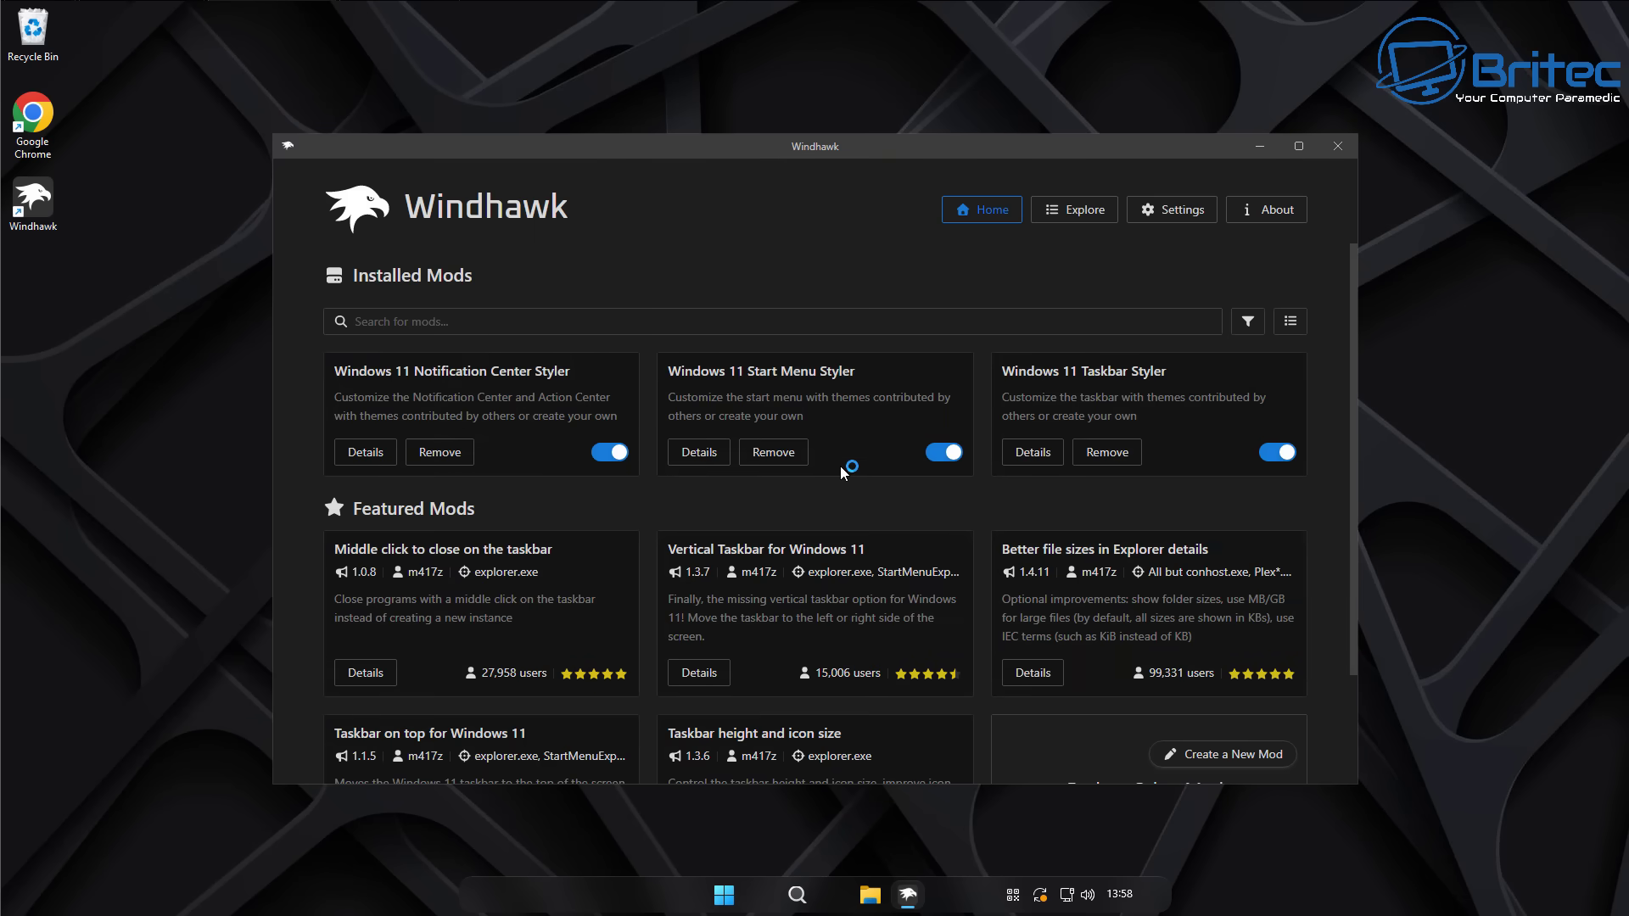
Step: Switch off the Notification Center, Start Menu and Taskbar Styler mods
{"action": "left_click", "coordinate": [612, 454]}
{"action": "left_click", "coordinate": [947, 455]}
{"action": "left_click", "coordinate": [1260, 458]}
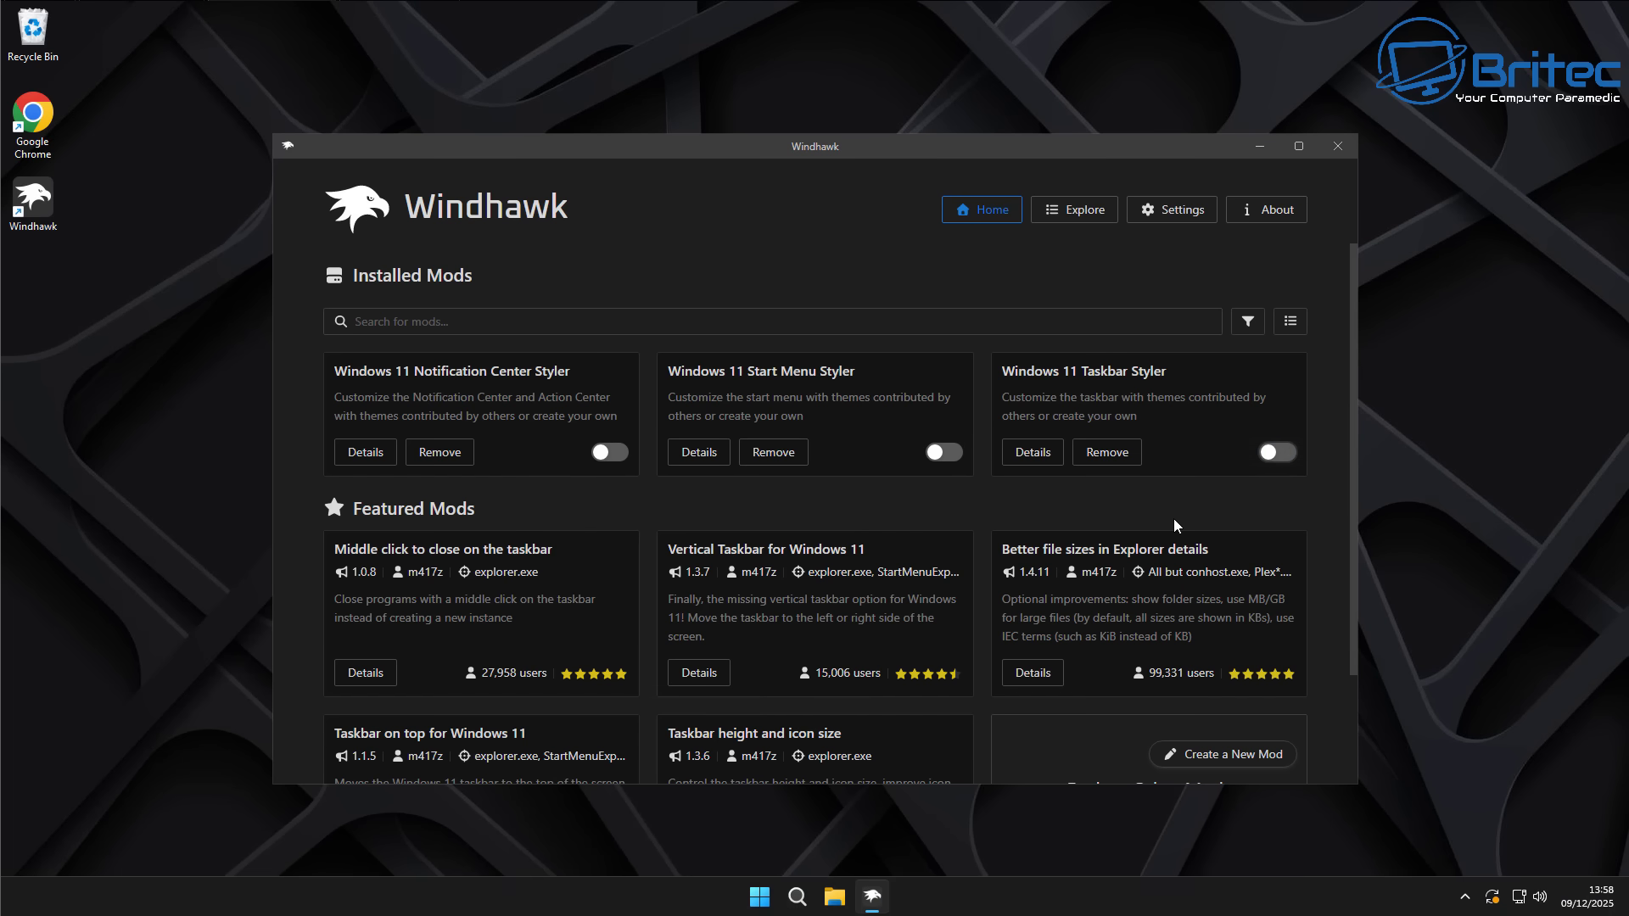
Step: Confirm Start and the notification centre show the default Windows 11 look, then restore Windhawk
{"action": "left_click", "coordinate": [1256, 139]}
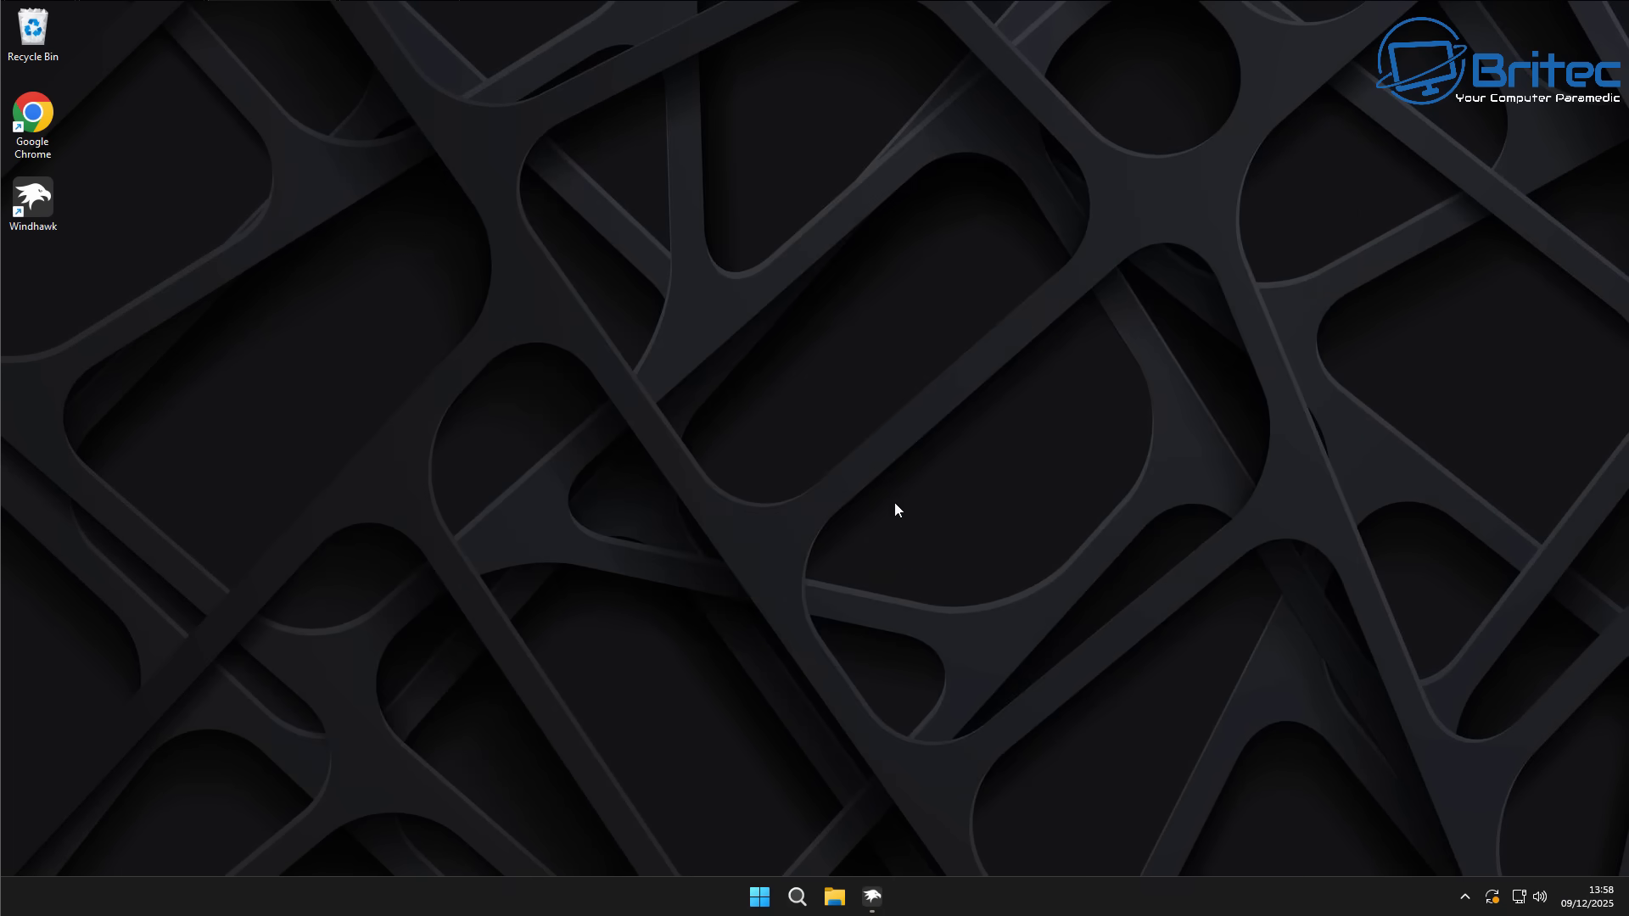
{"action": "left_click", "coordinate": [759, 899]}
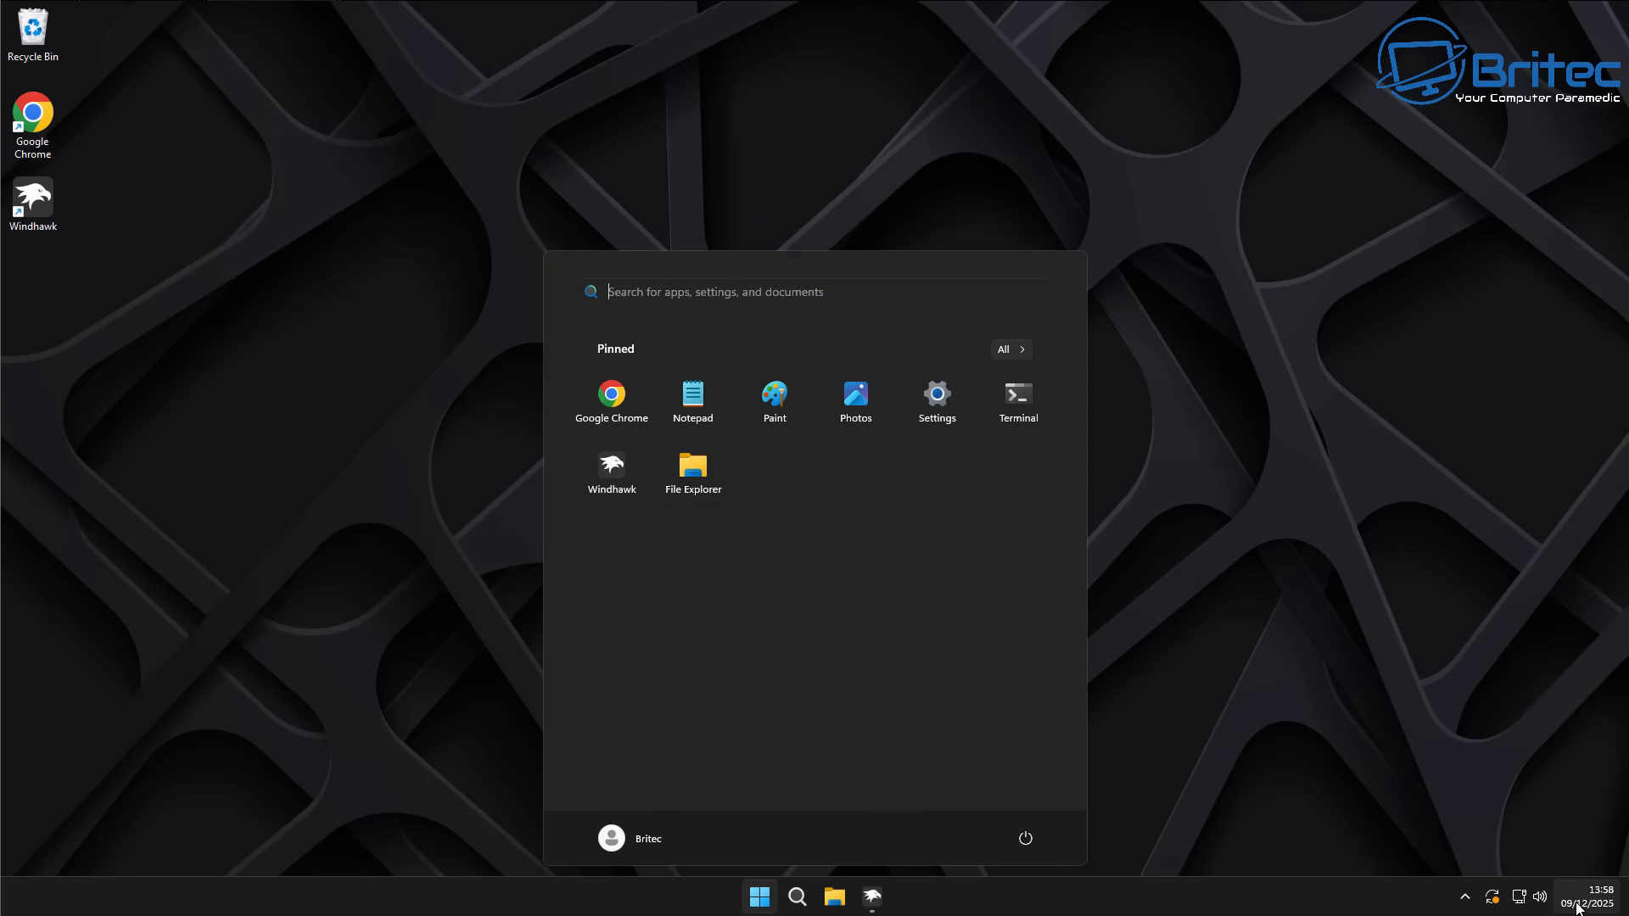
{"action": "left_click", "coordinate": [1578, 906]}
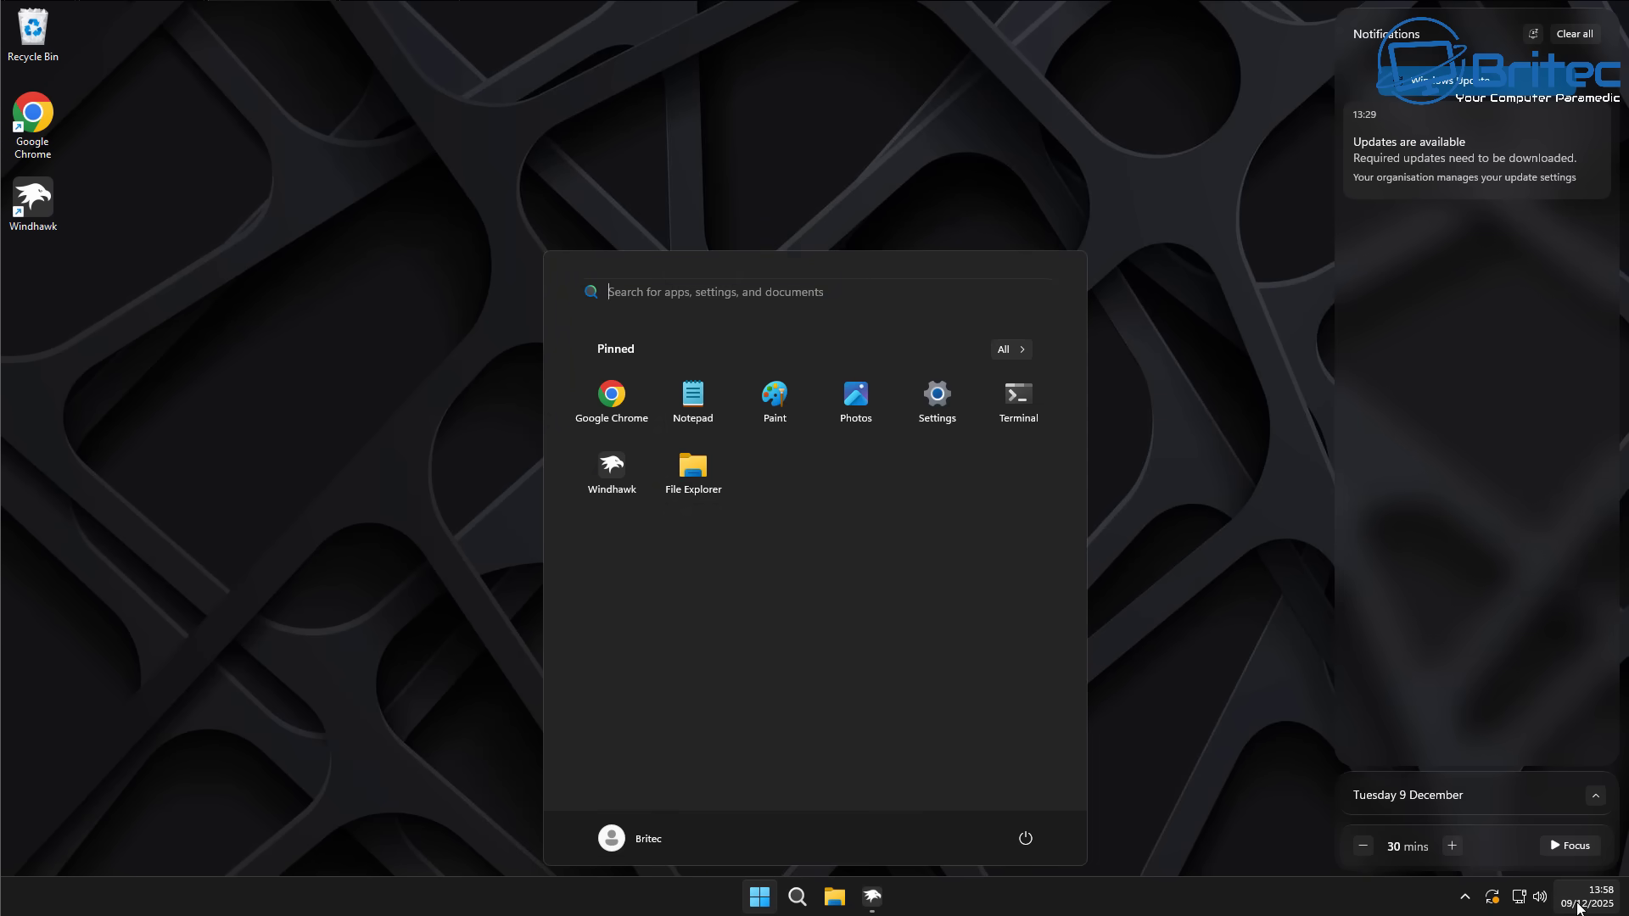
{"action": "left_click", "coordinate": [1578, 906]}
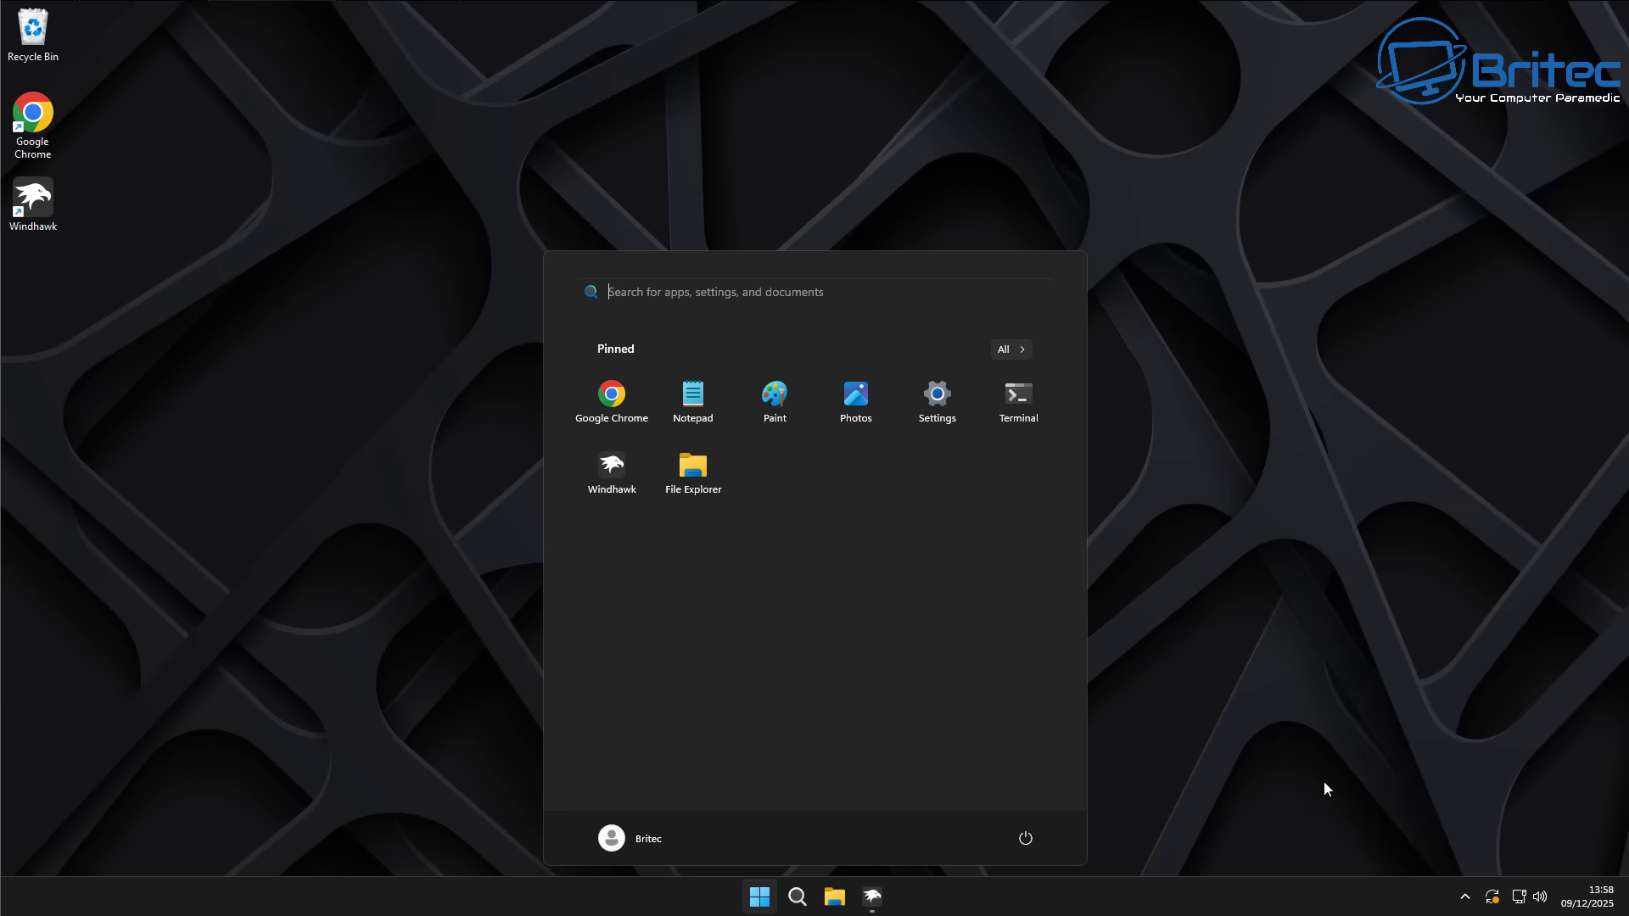
{"action": "left_click", "coordinate": [1593, 906]}
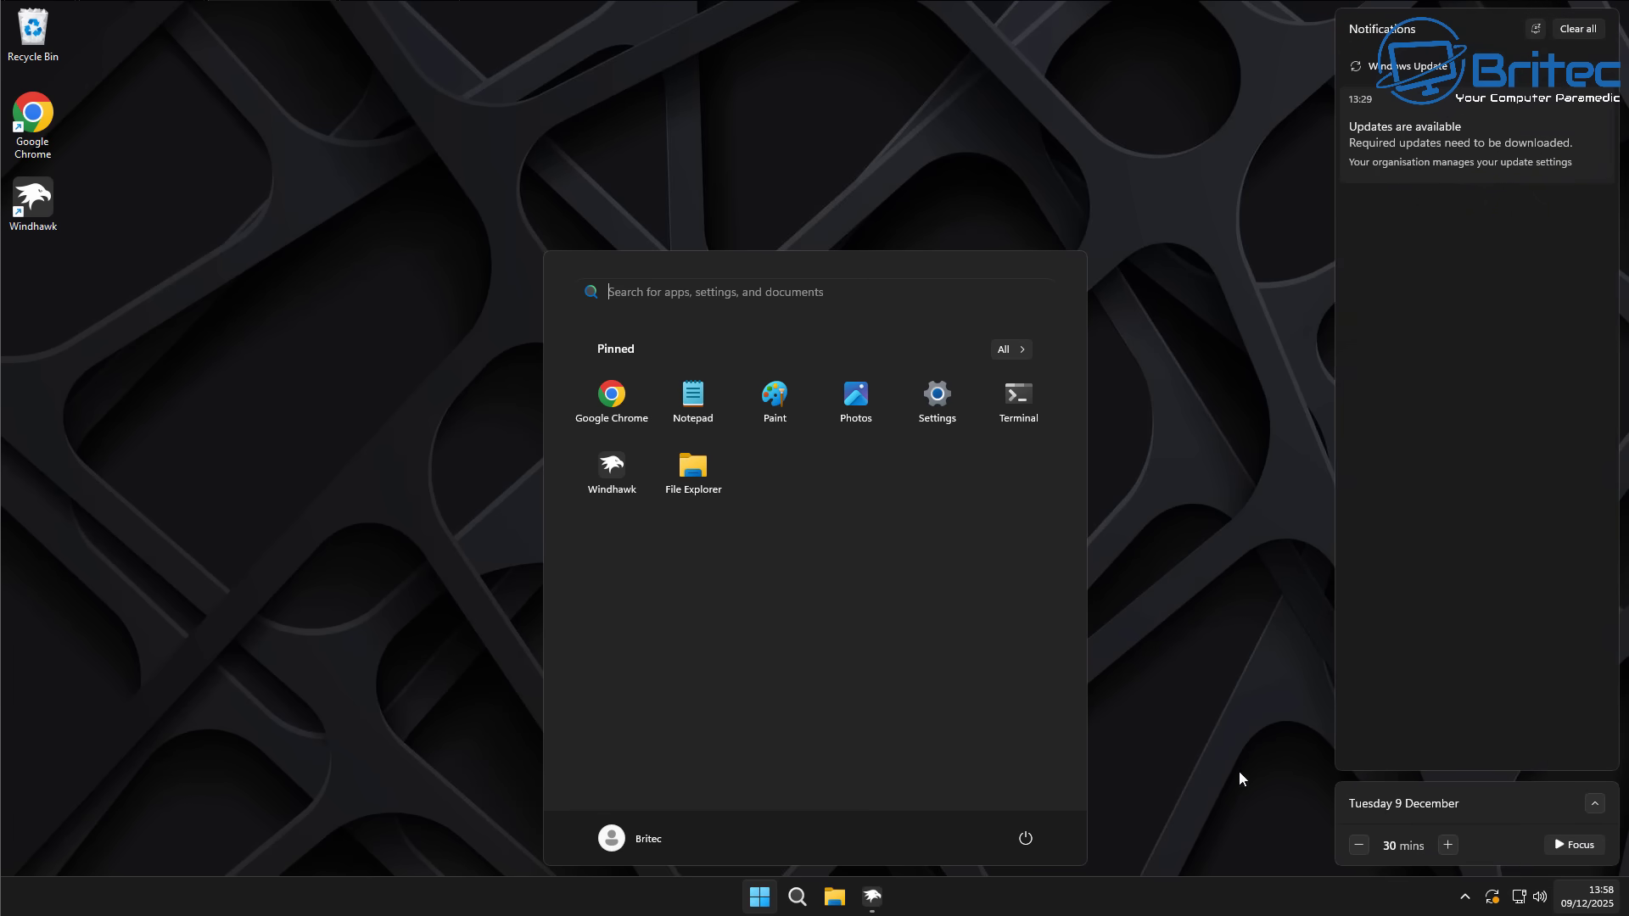
{"action": "left_click", "coordinate": [1146, 752]}
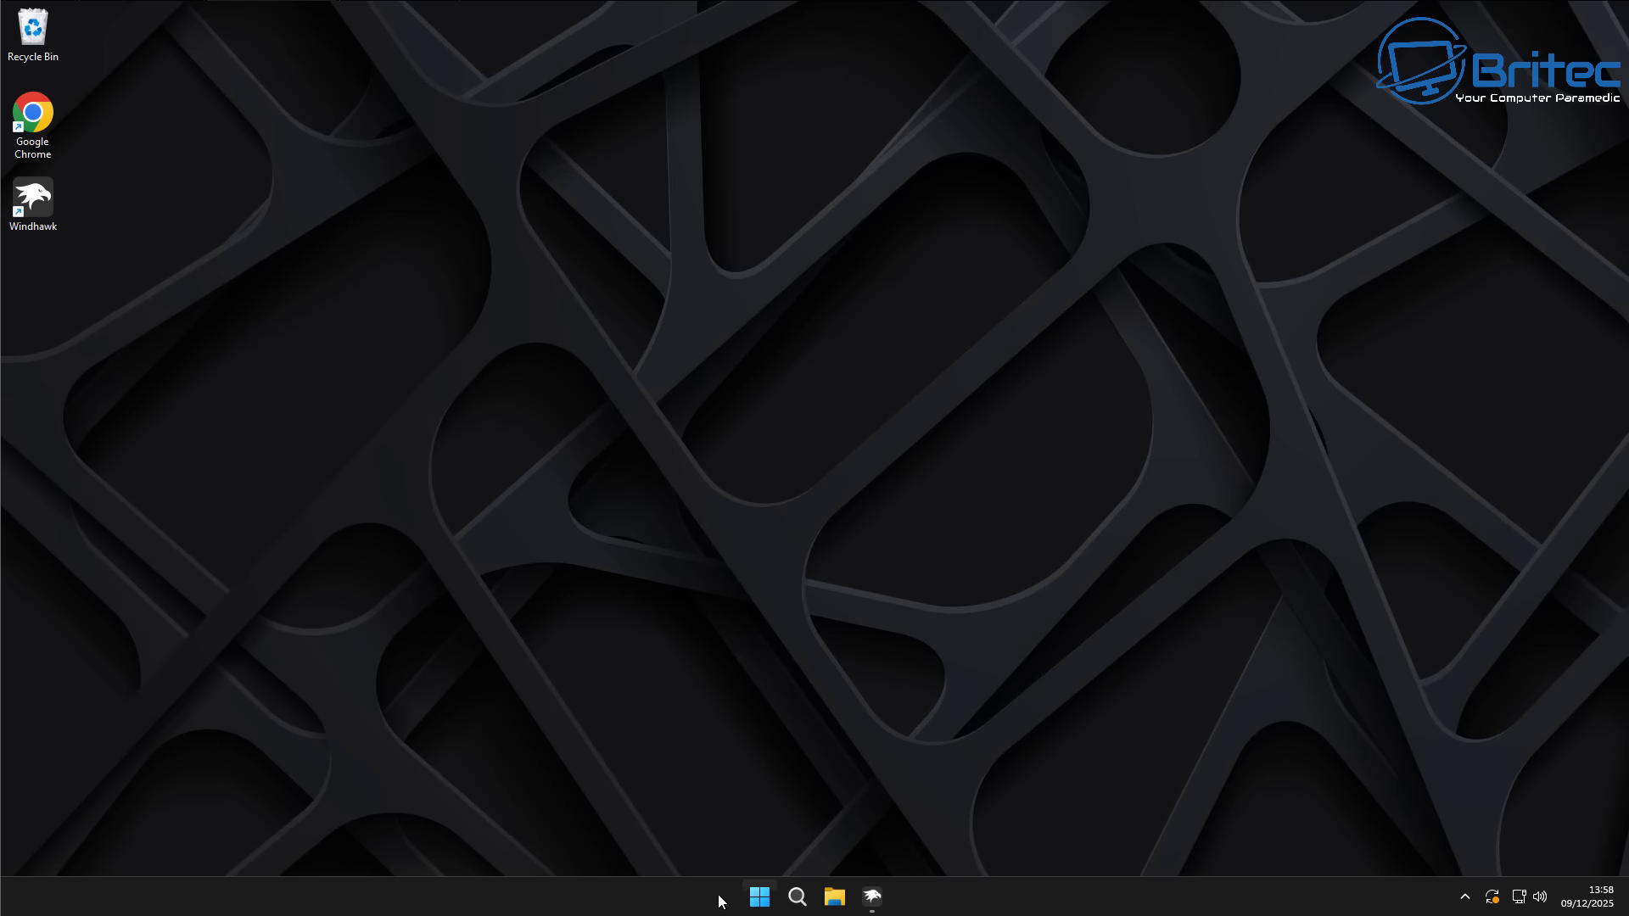
{"action": "left_click", "coordinate": [871, 901]}
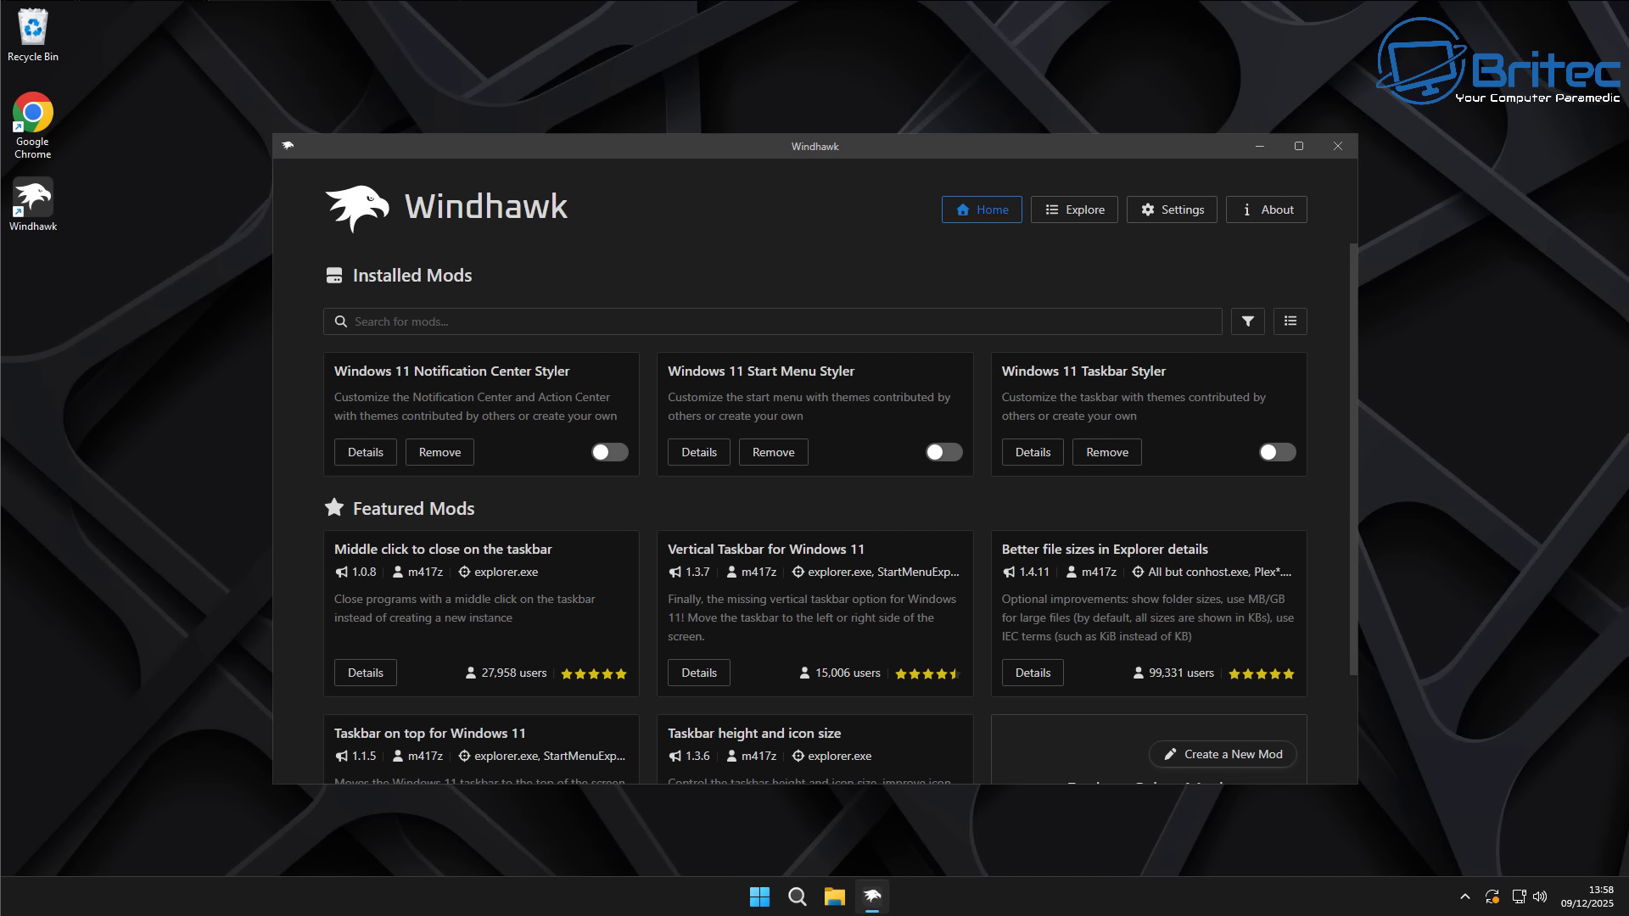
Step: Remove the Notification Center Styler mod, confirming the prompt, and close Windhawk
{"action": "left_click", "coordinate": [441, 458]}
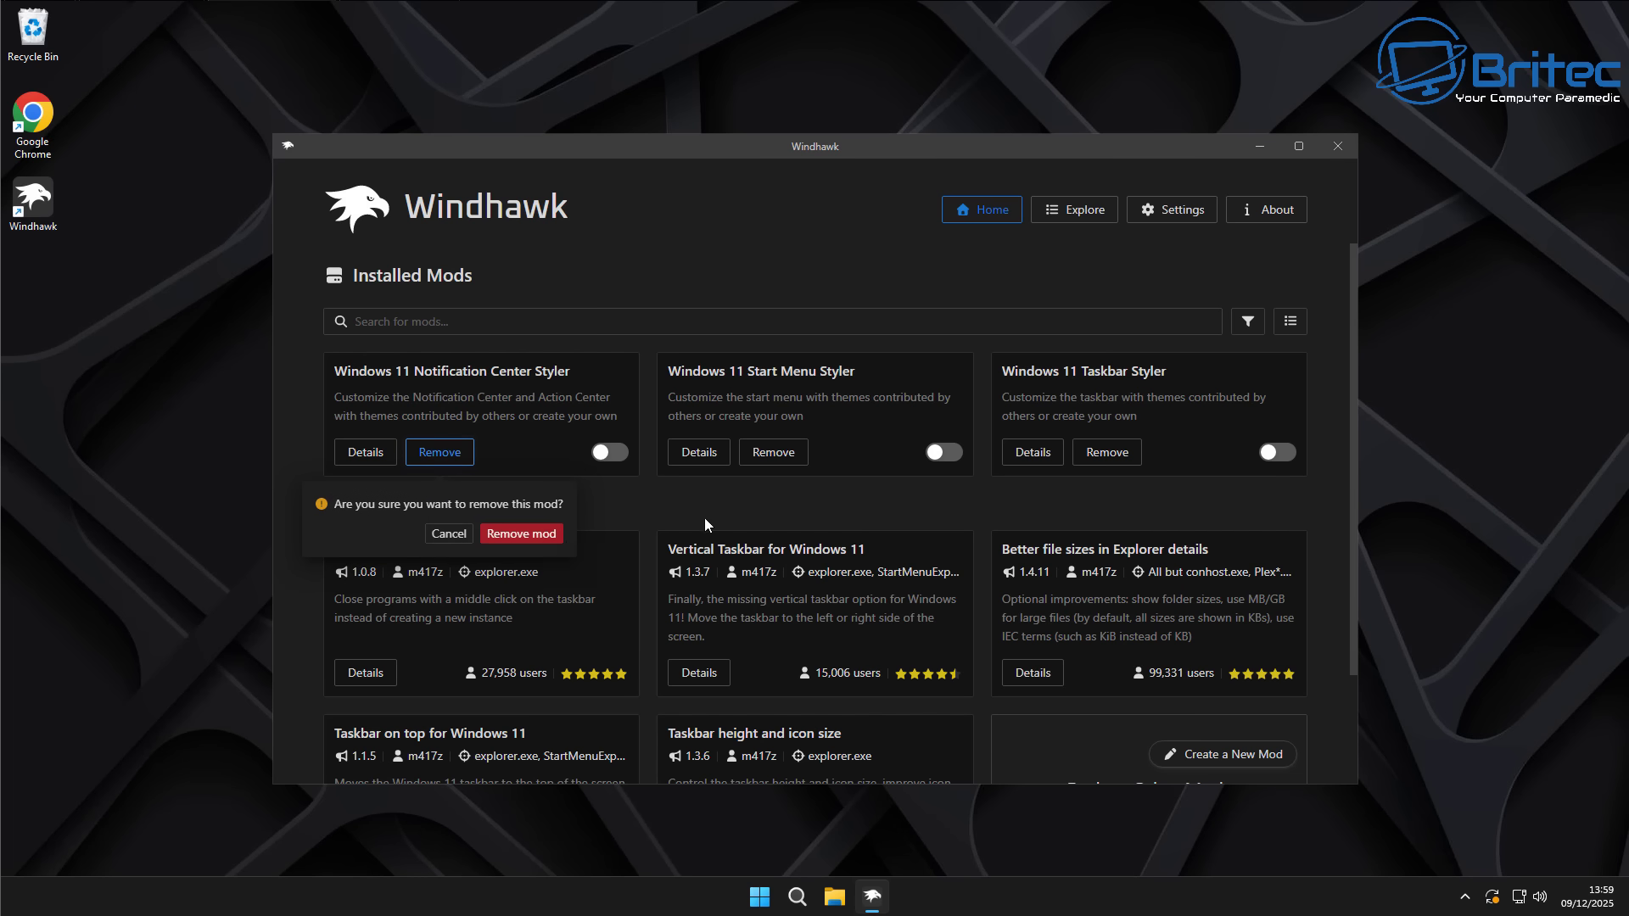
{"action": "left_click", "coordinate": [507, 541]}
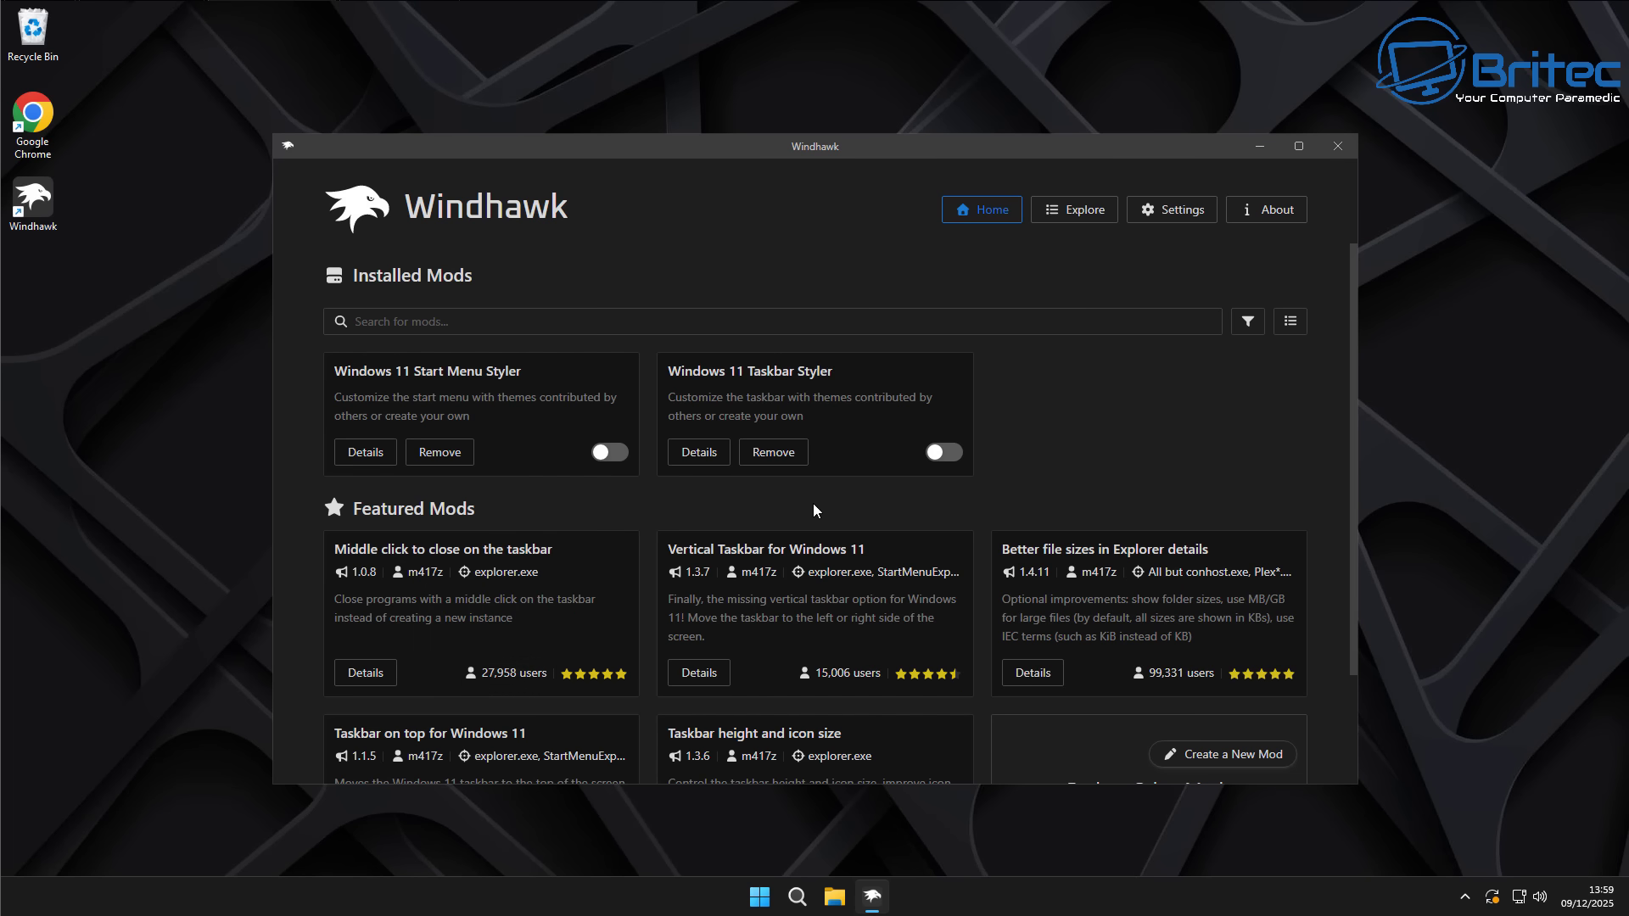
{"action": "left_click", "coordinate": [1337, 146]}
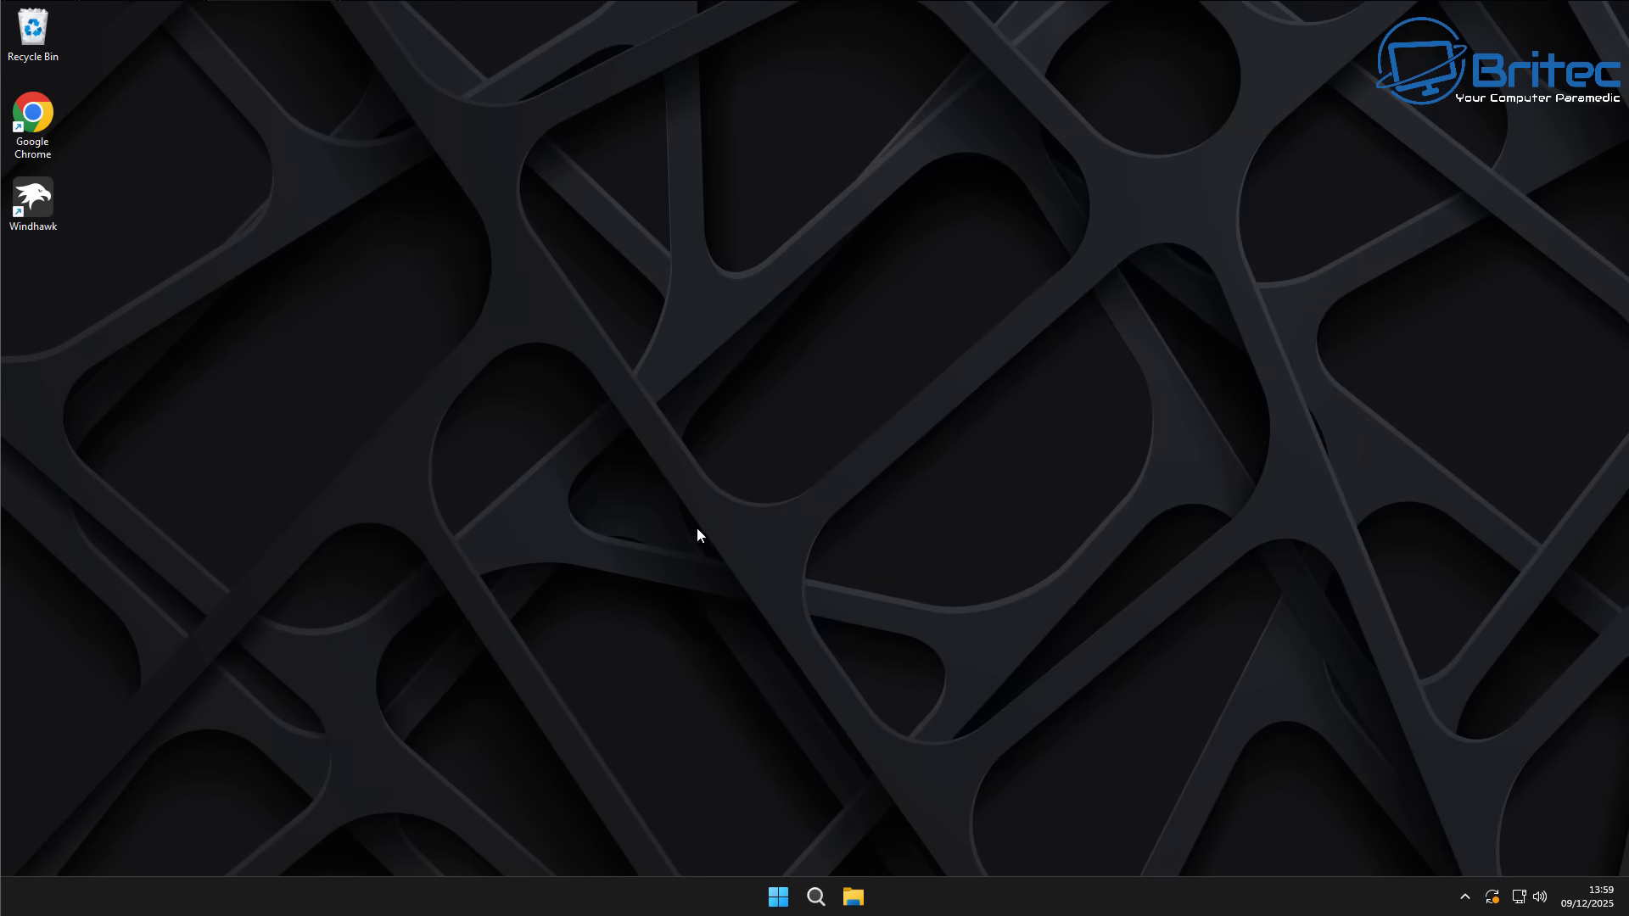